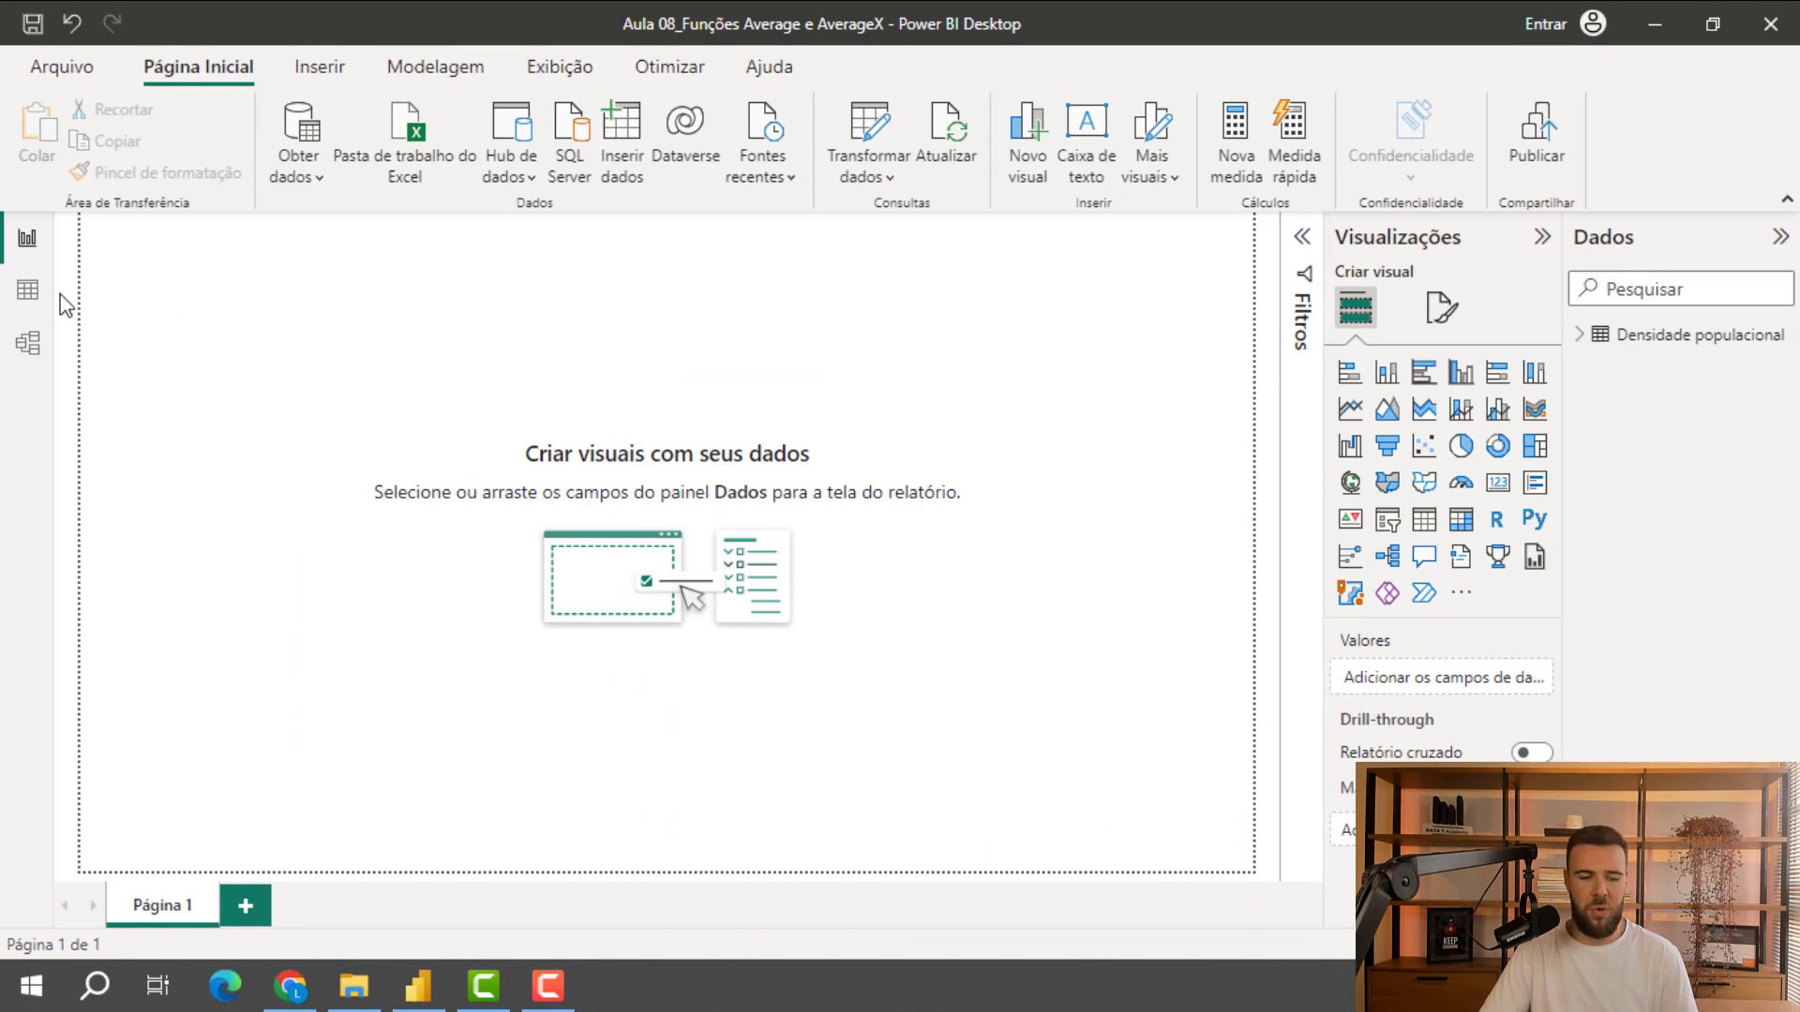
In the table view, add a new measure to the Densidade populacional table and name it "Media população"
click(28, 292)
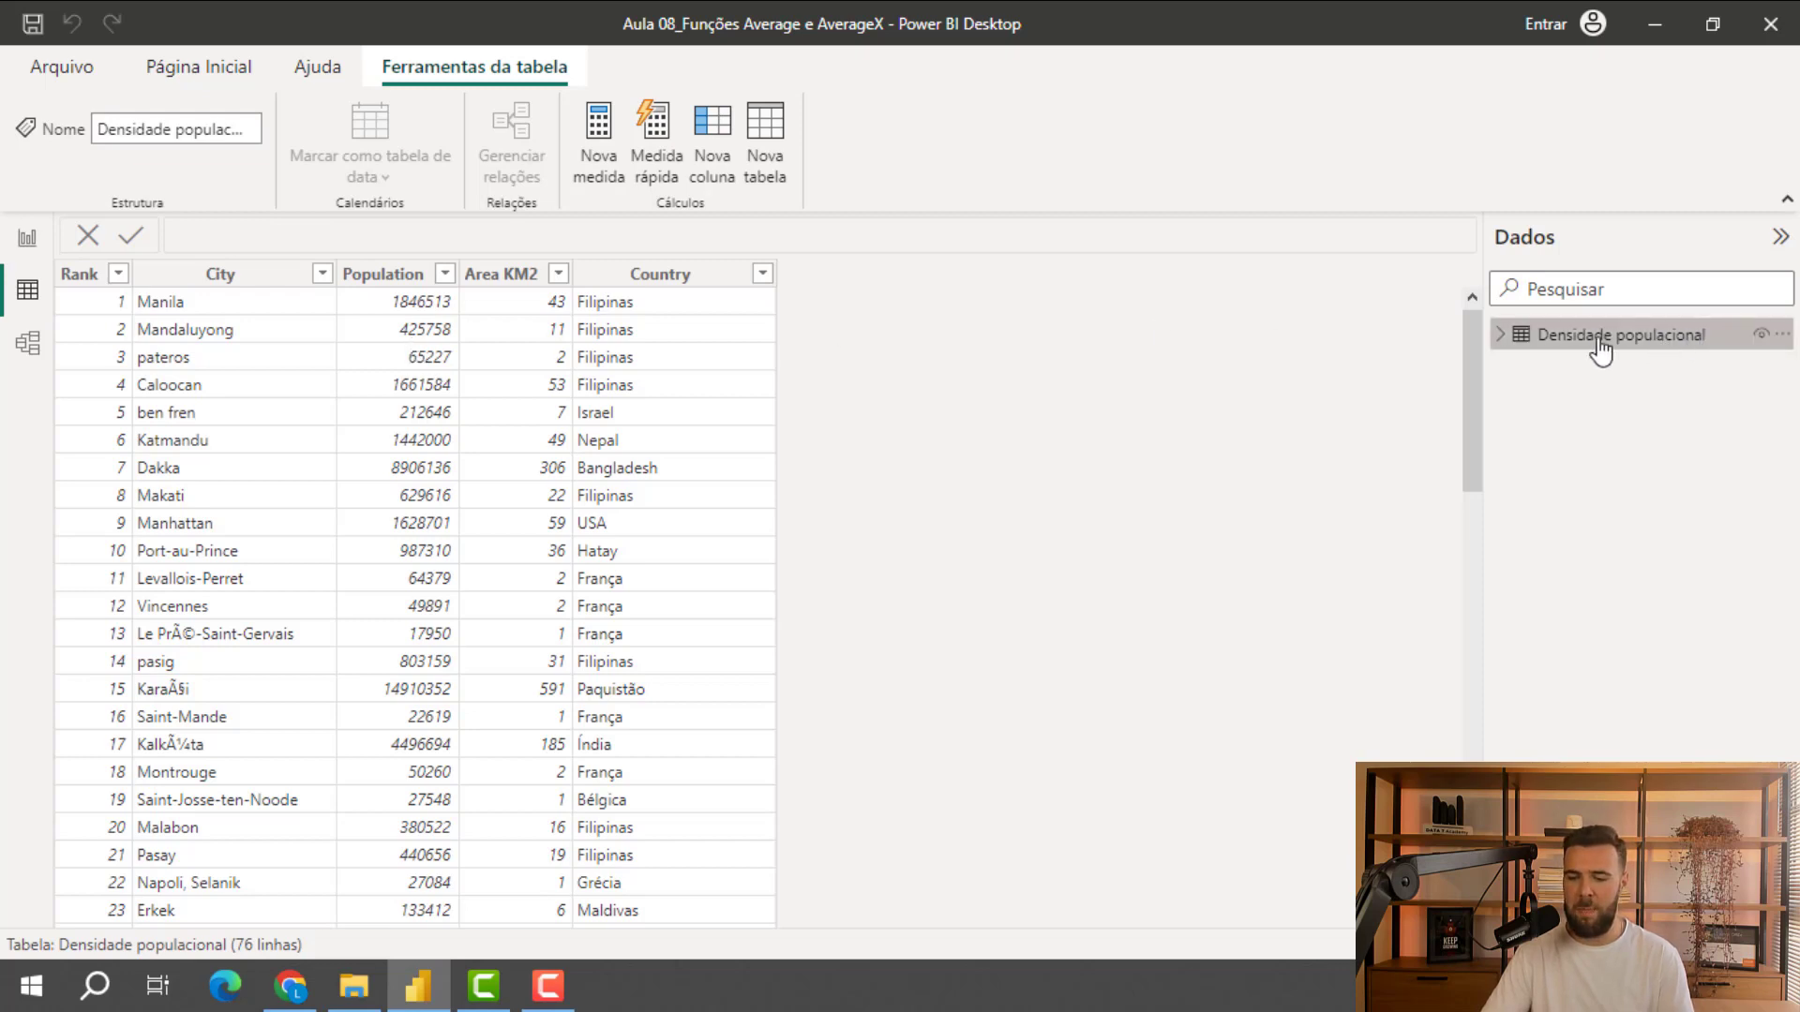
right_click(1639, 349)
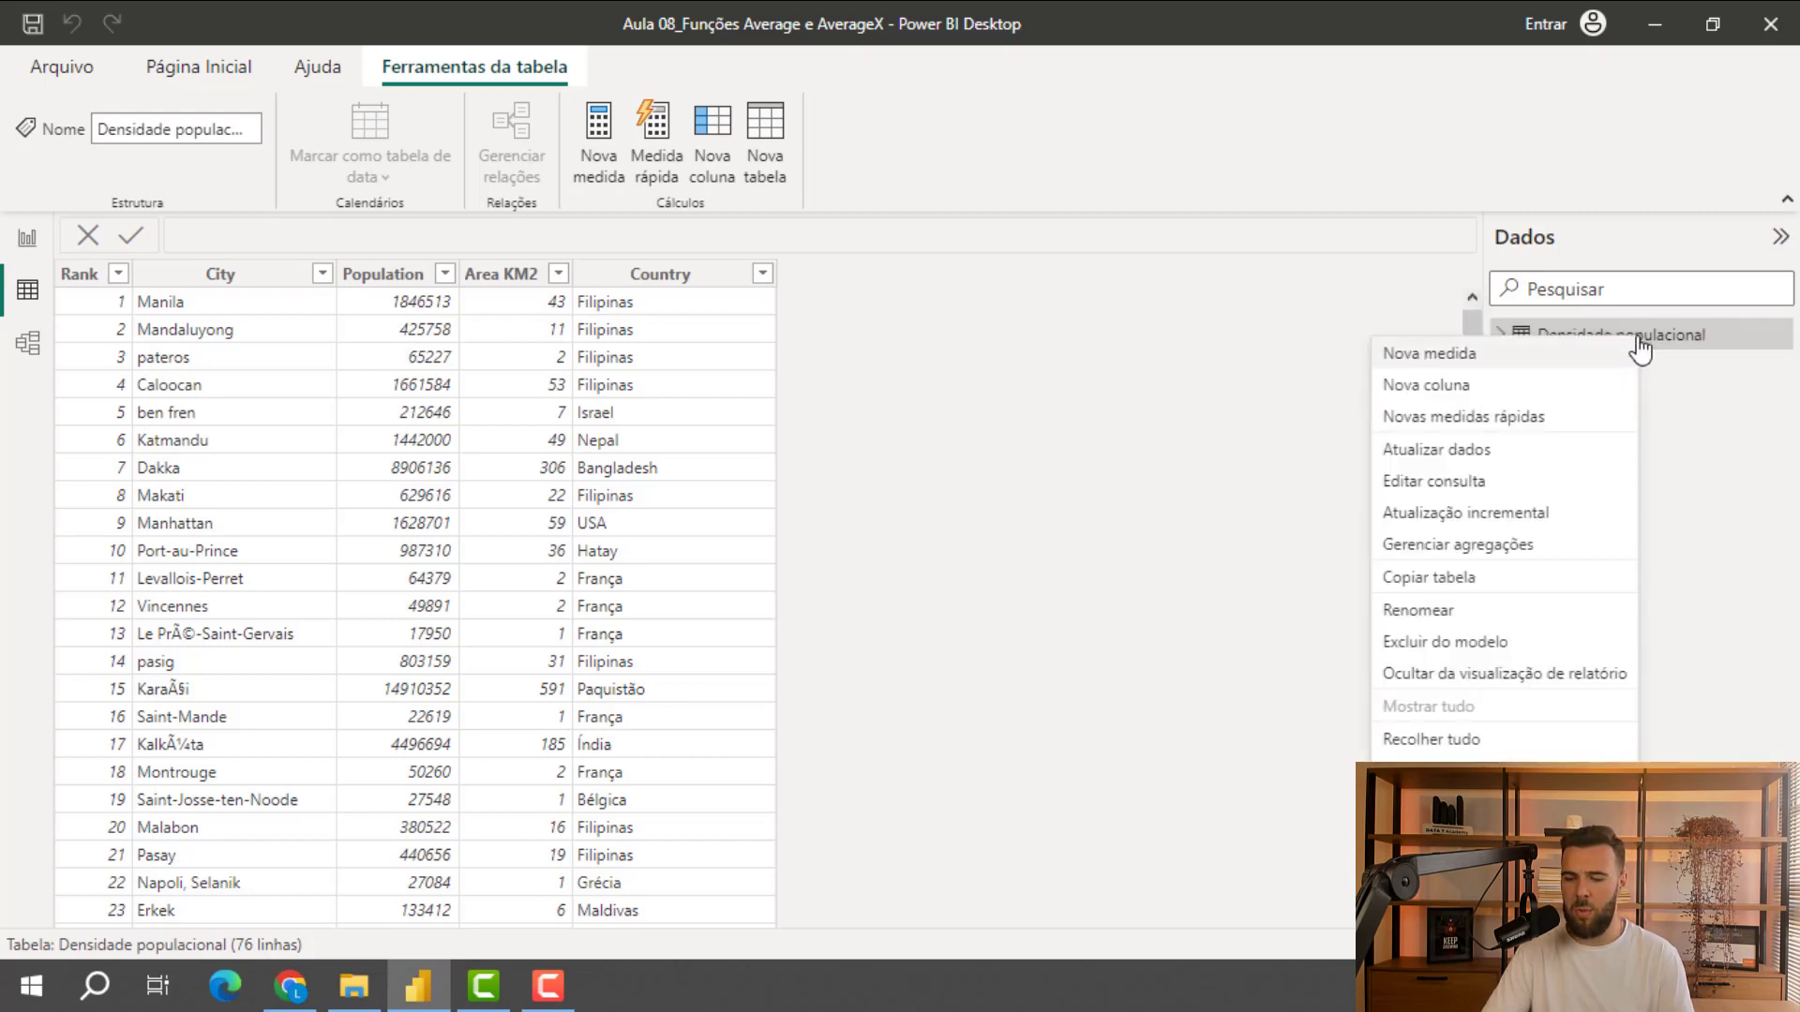
click(1492, 353)
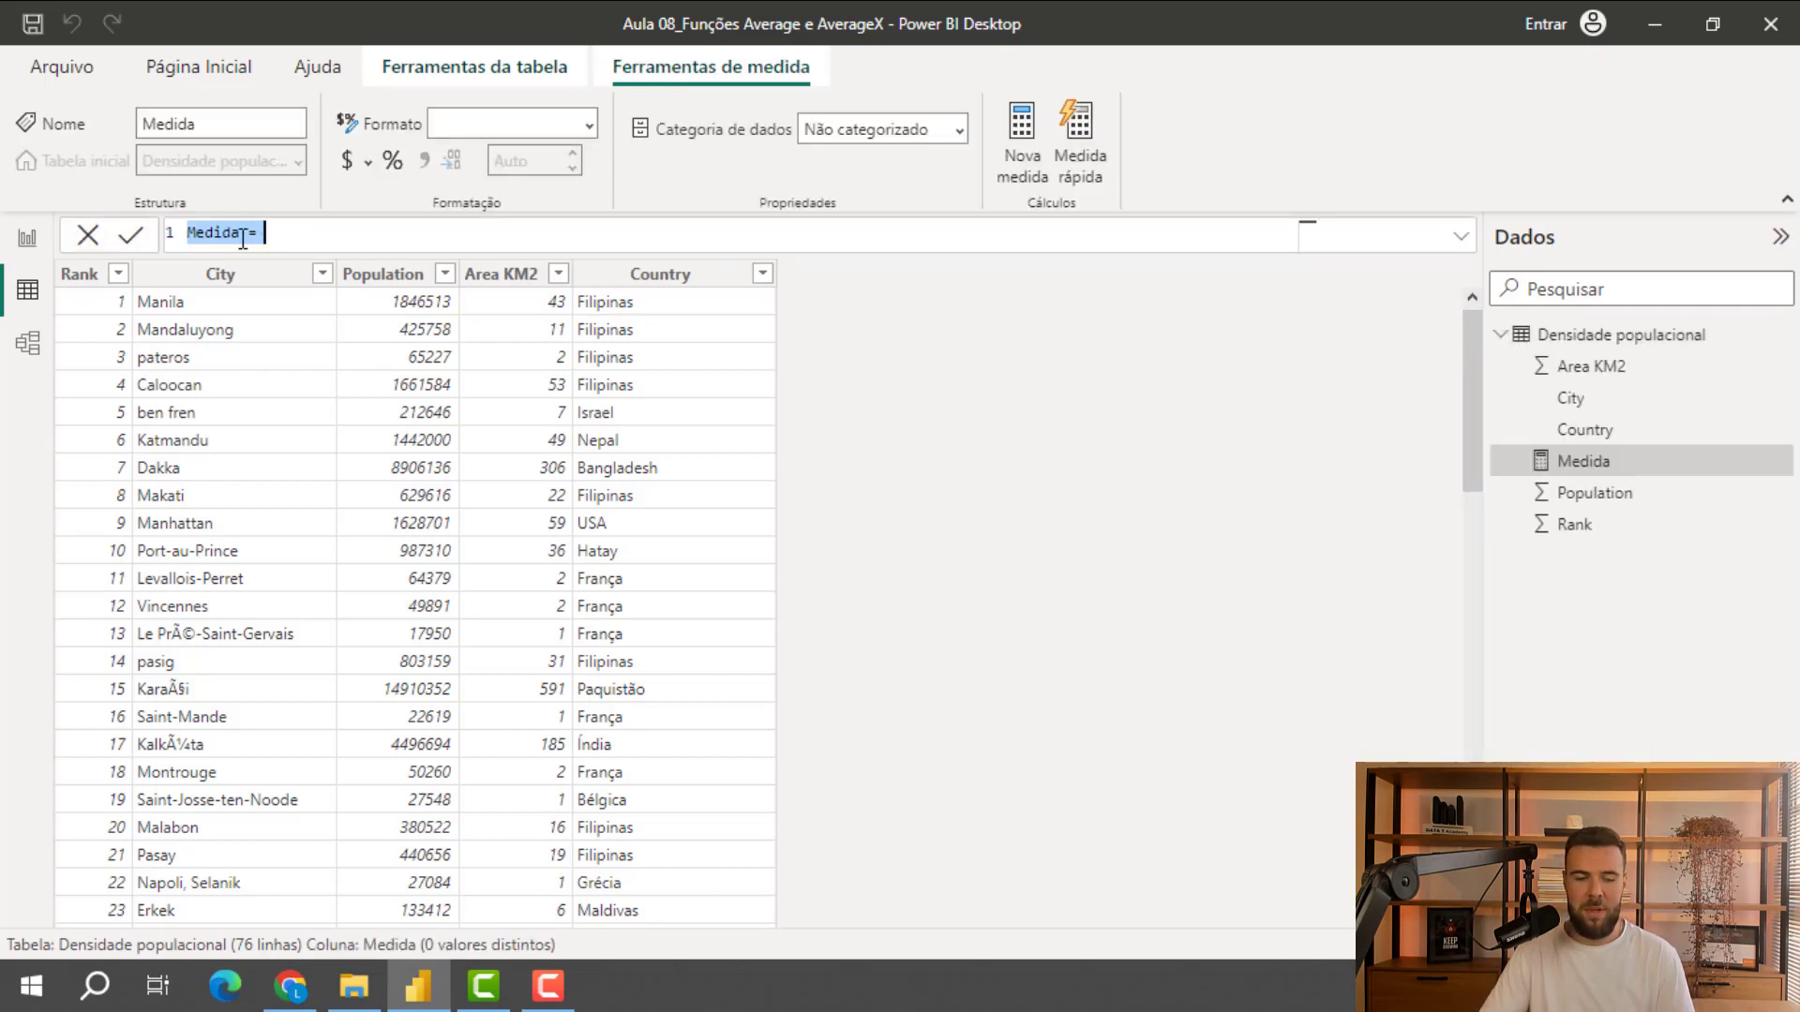
click(338, 250)
key(BackSpace)
key(BackSpace)
key(BackSpace)
key(BackSpace)
key(BackSpace)
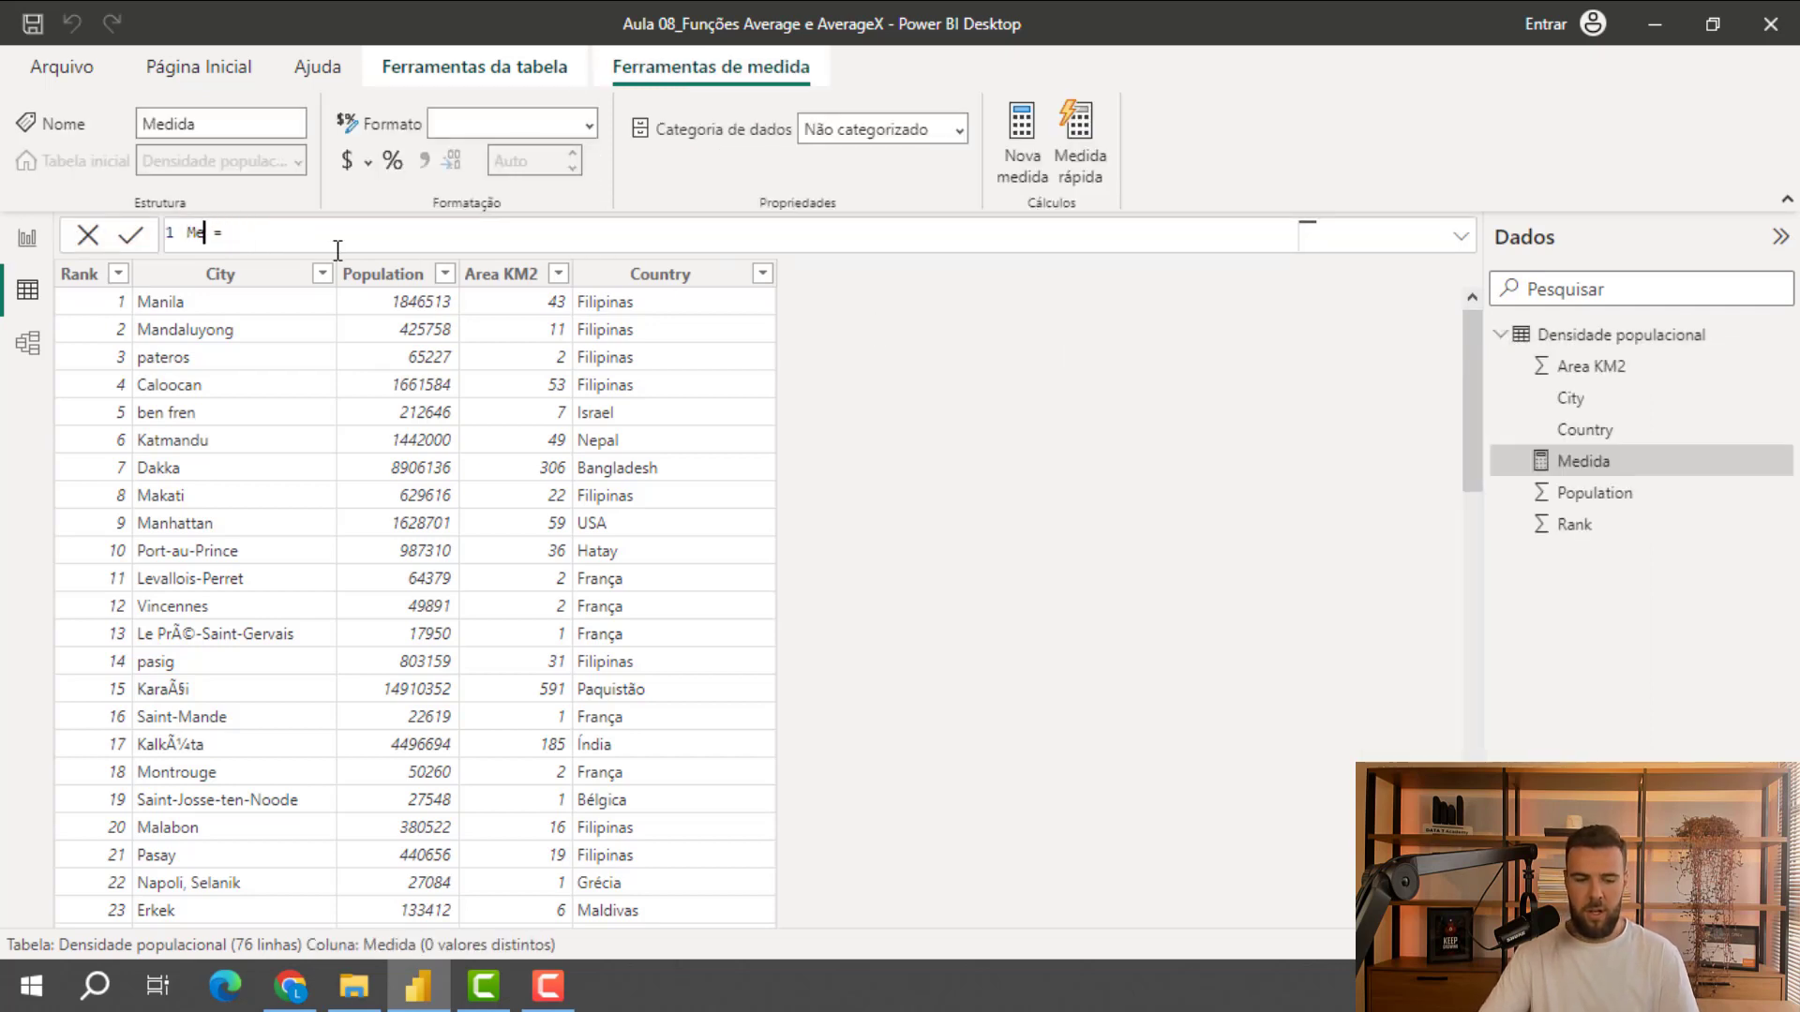
text(dia pop)
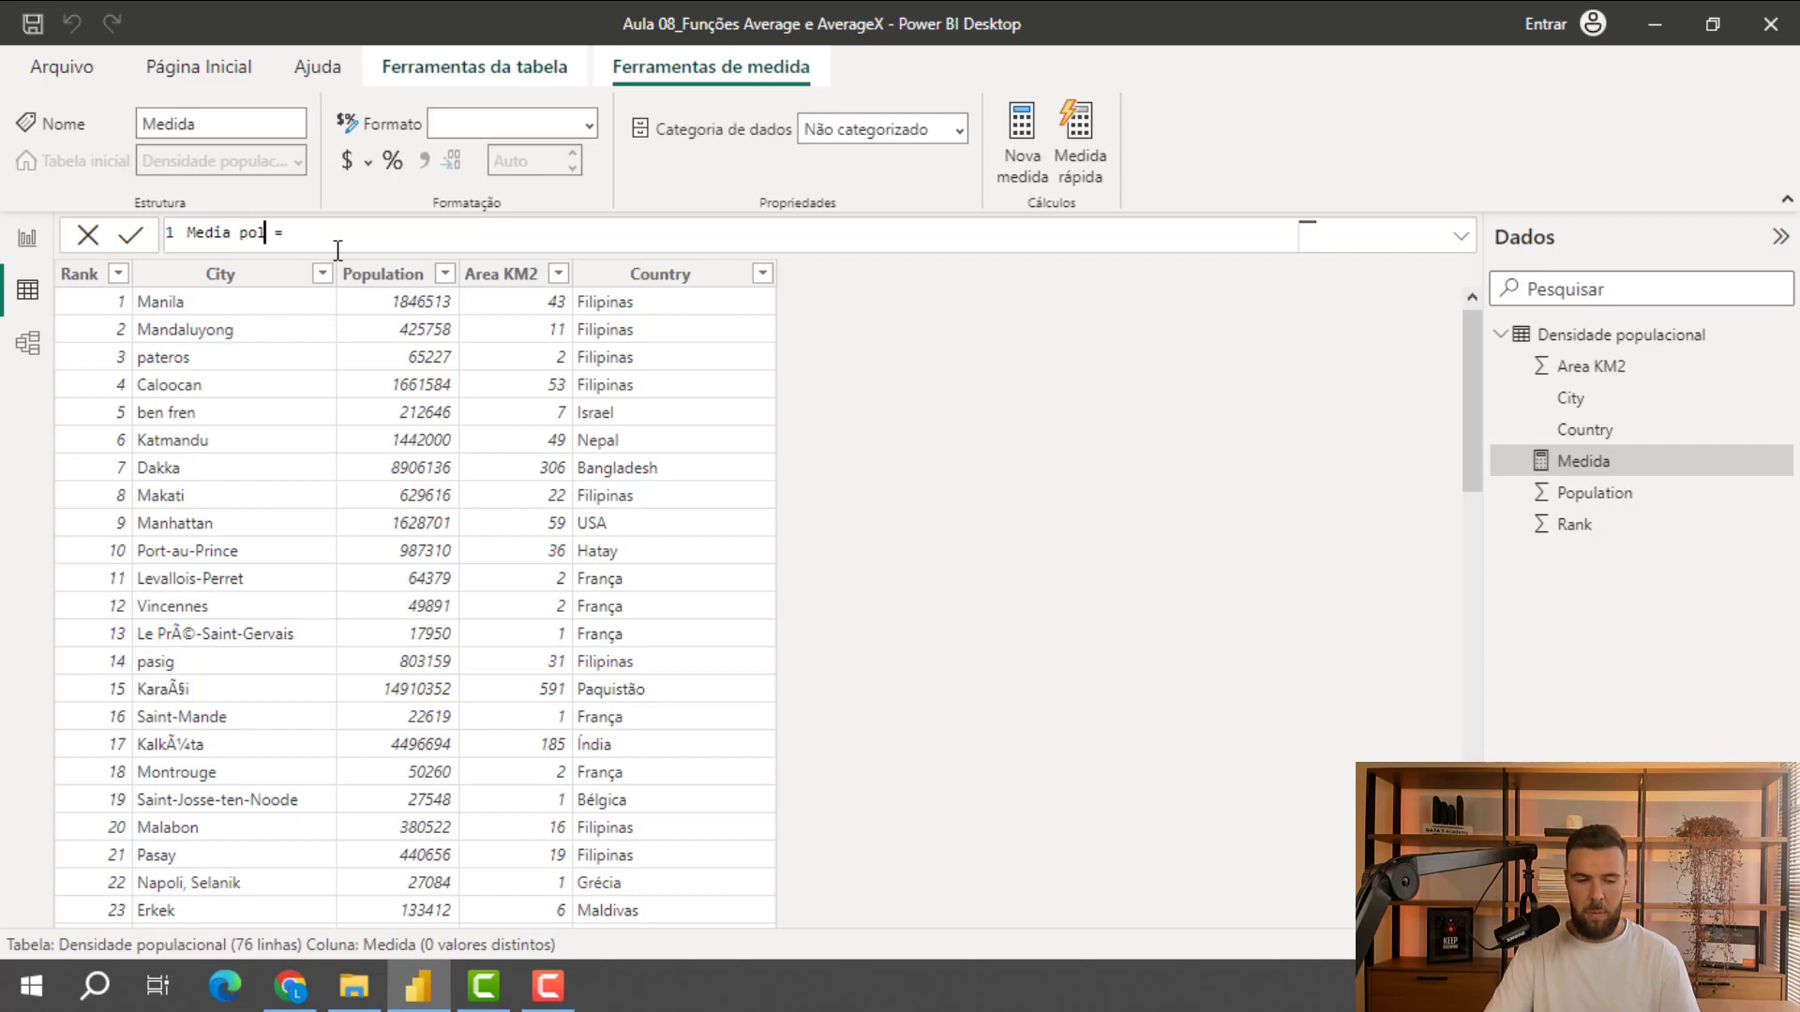
text(ulac)
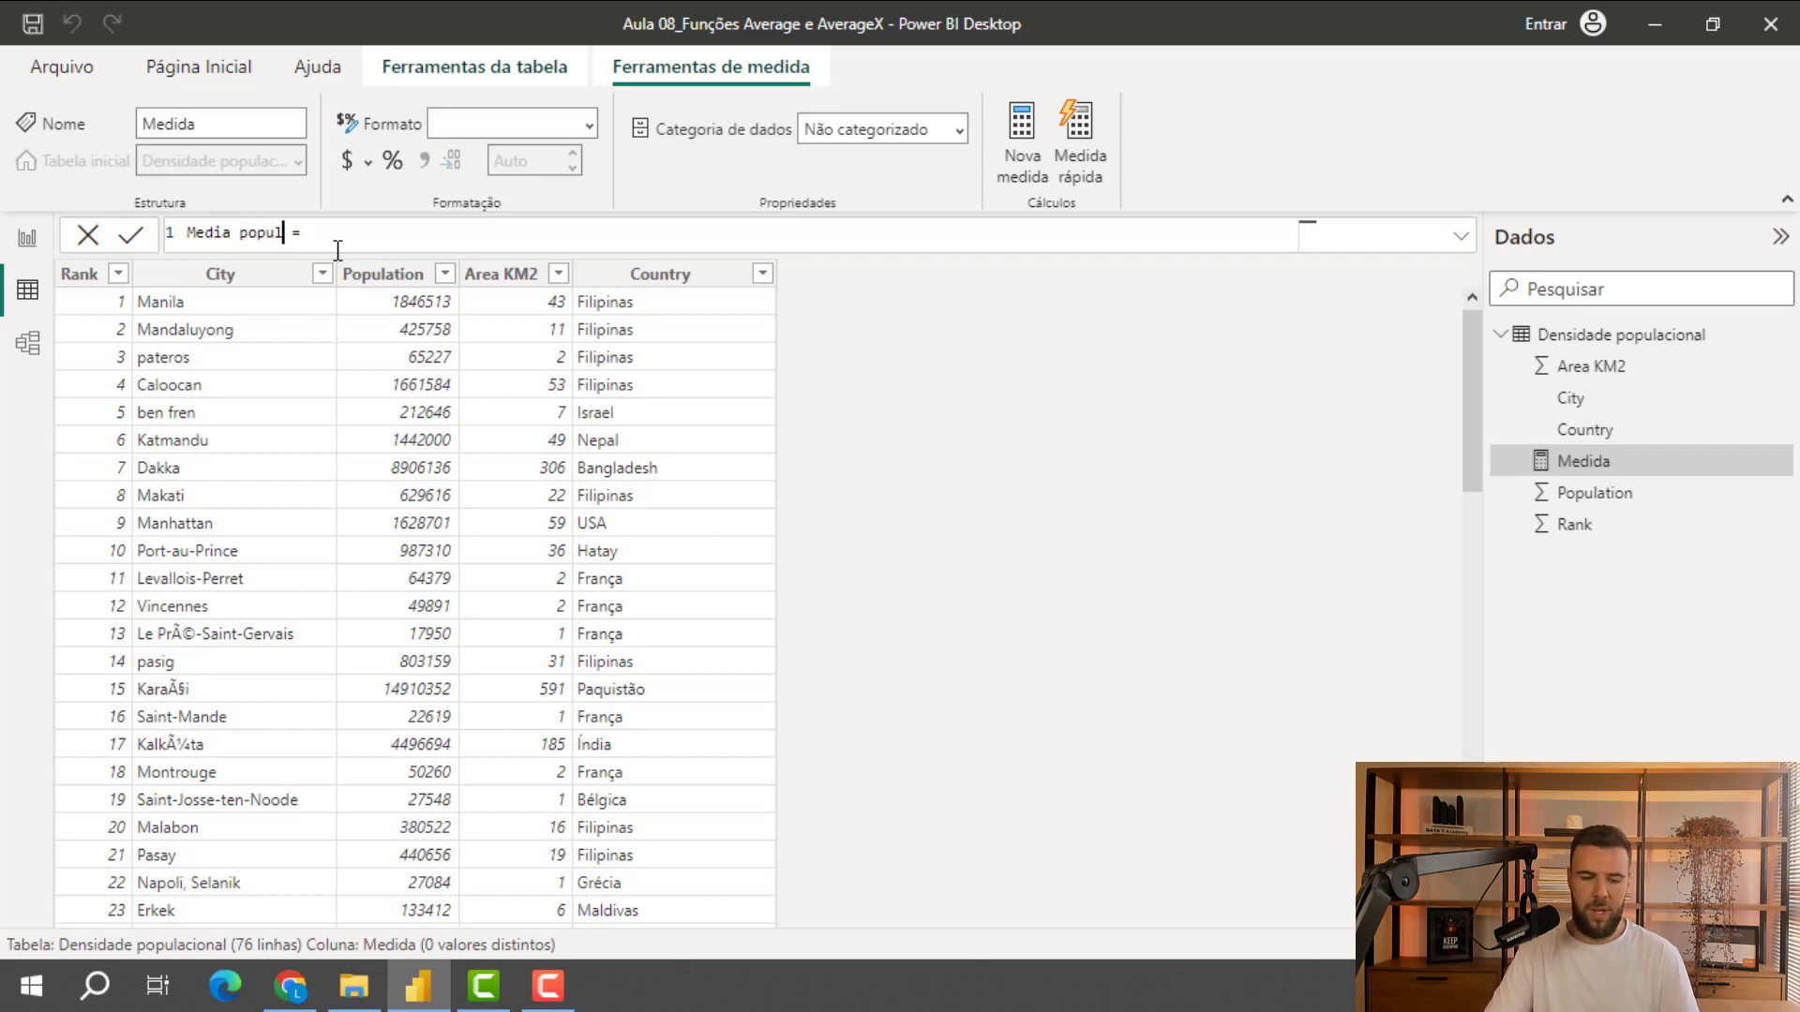
text(ão)
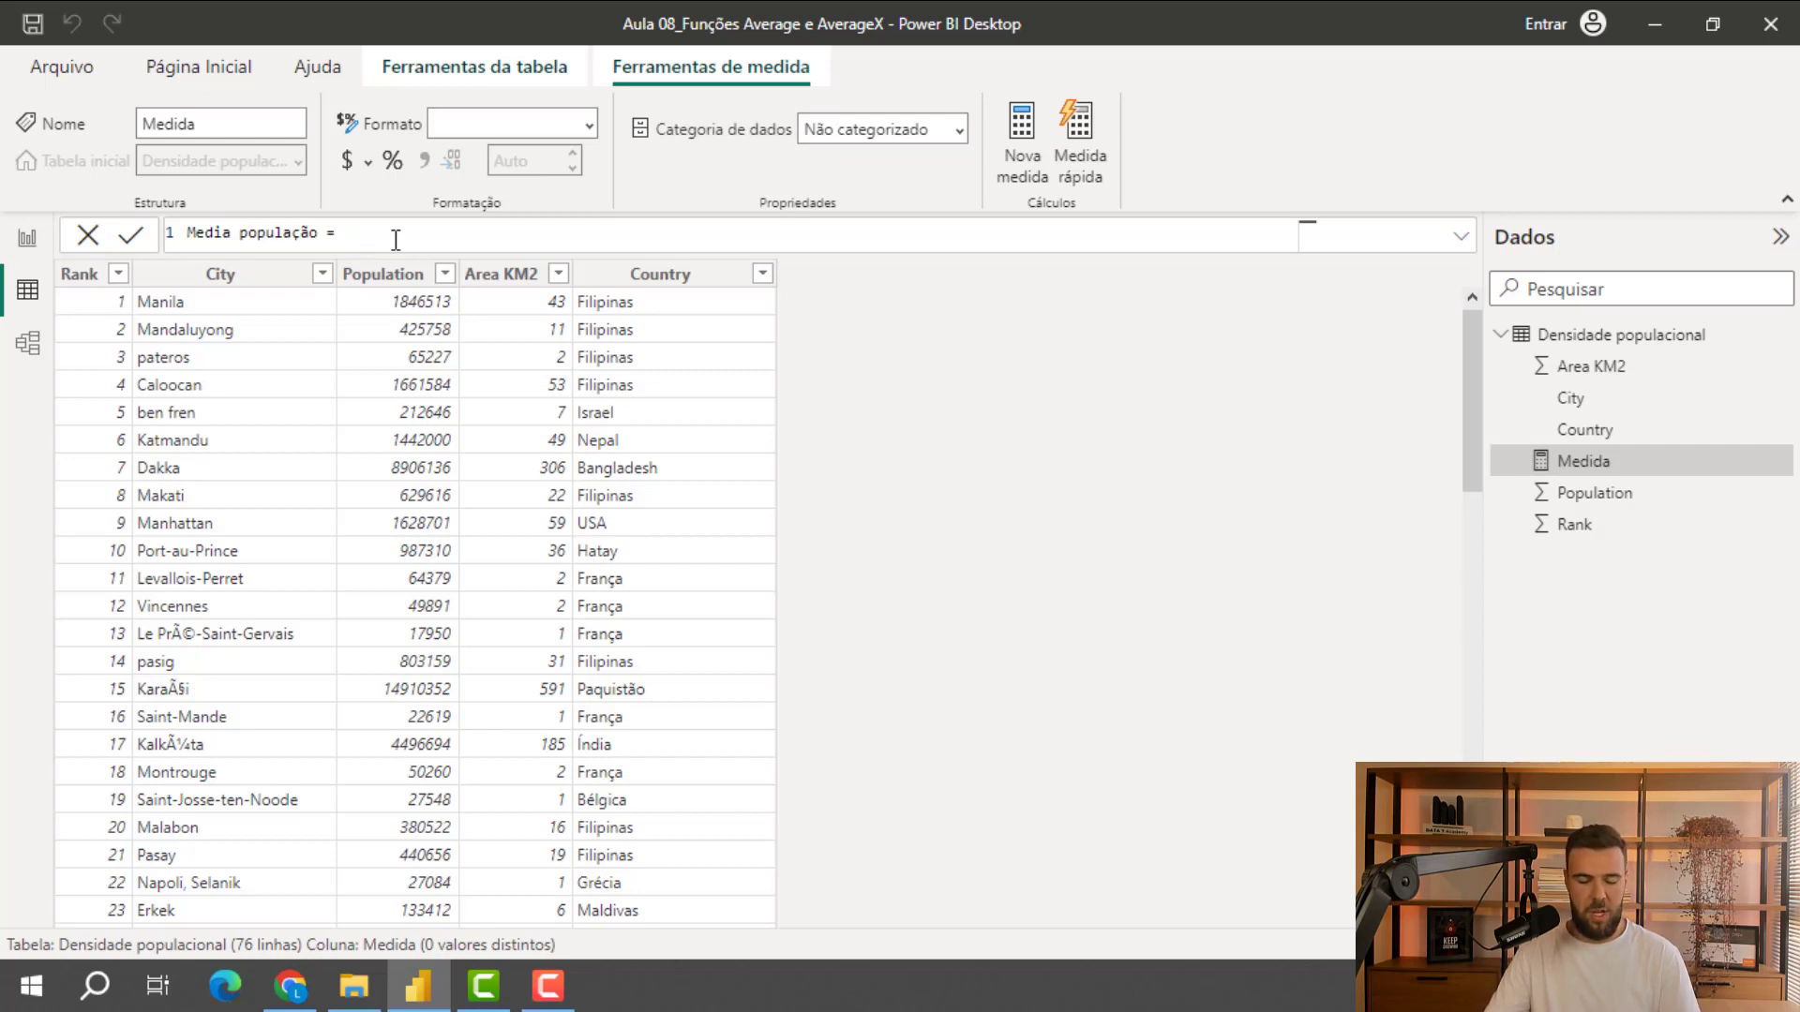
Define the Media população measure as AVERAGE('Densidade populacional'[Population]) and commit the formula
text(ave)
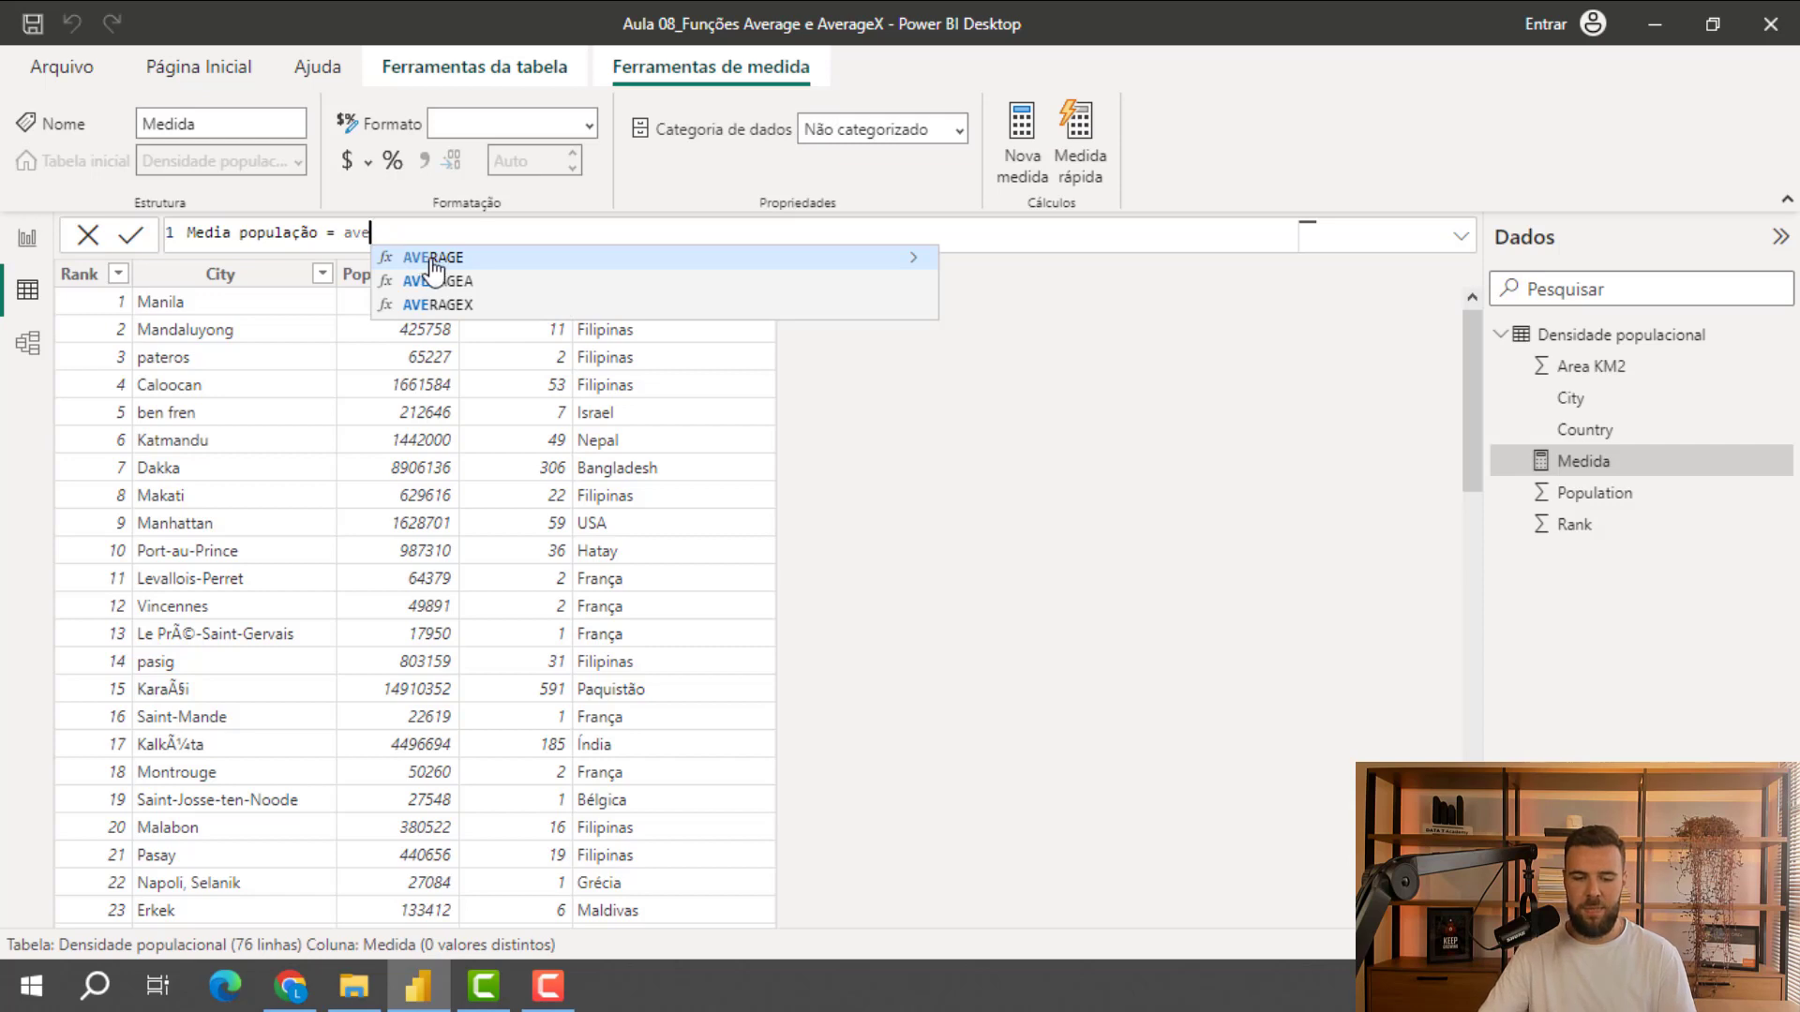
key(Tab)
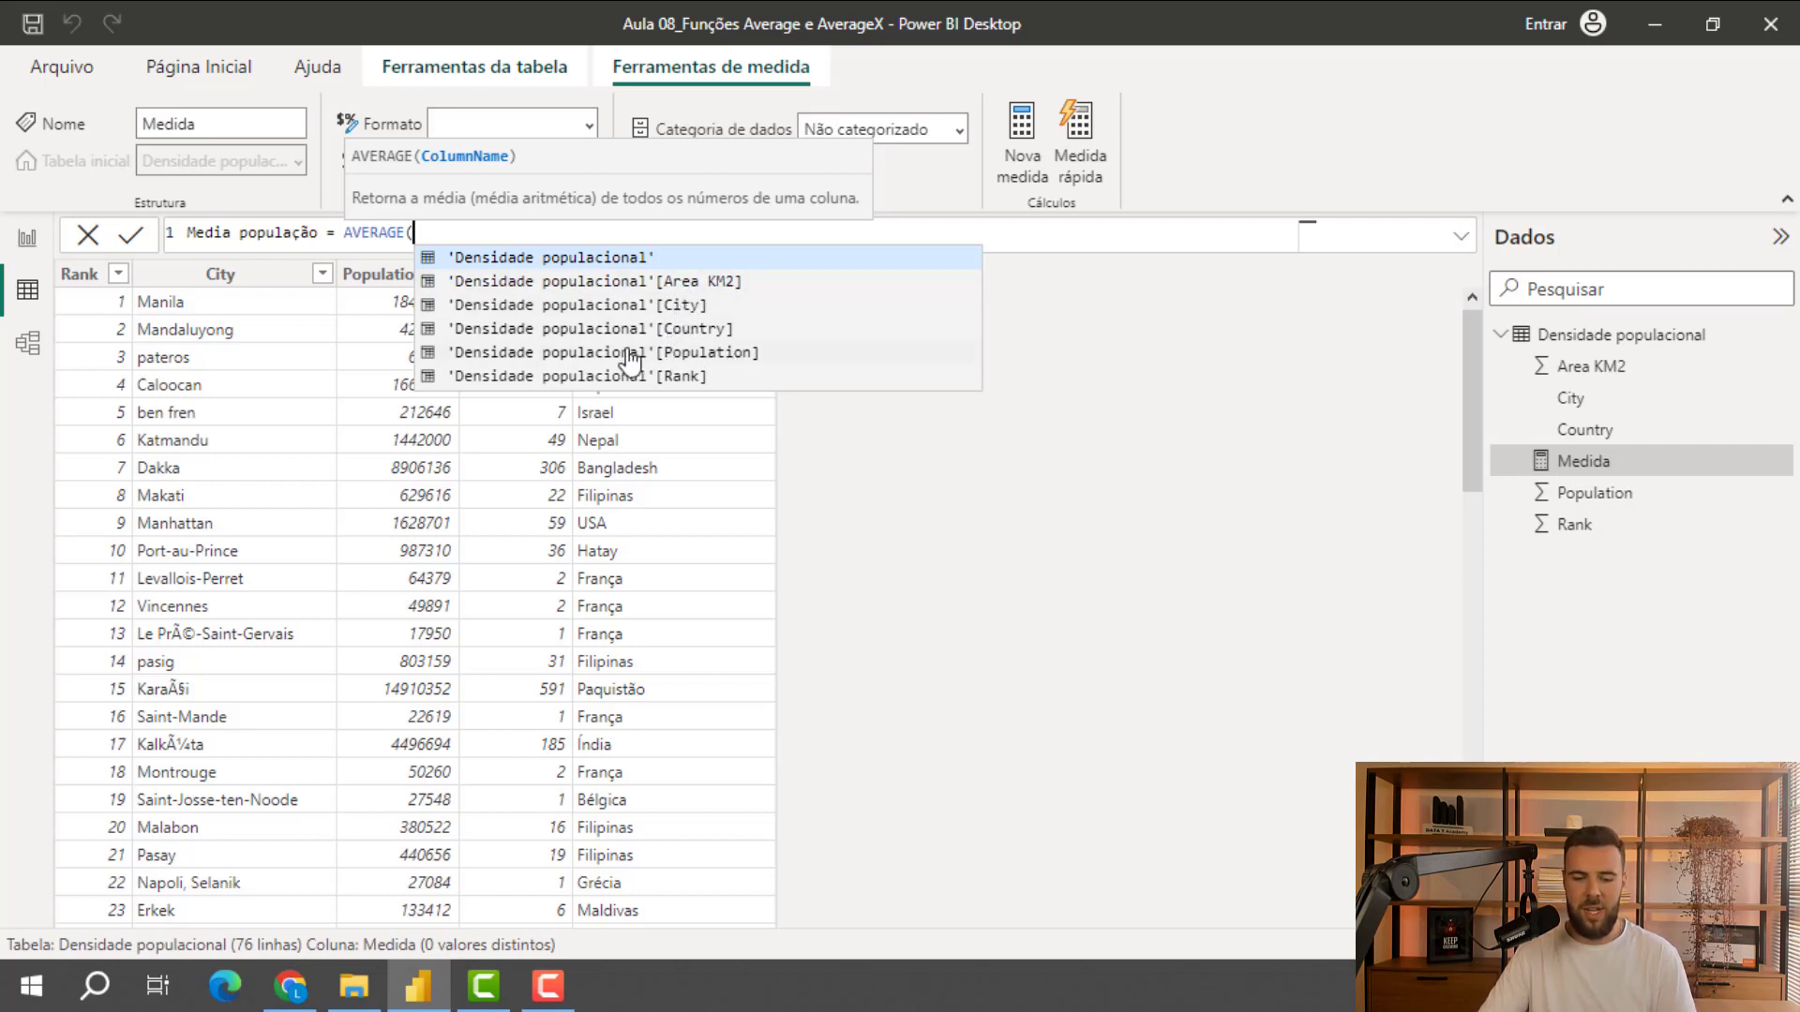
click(752, 354)
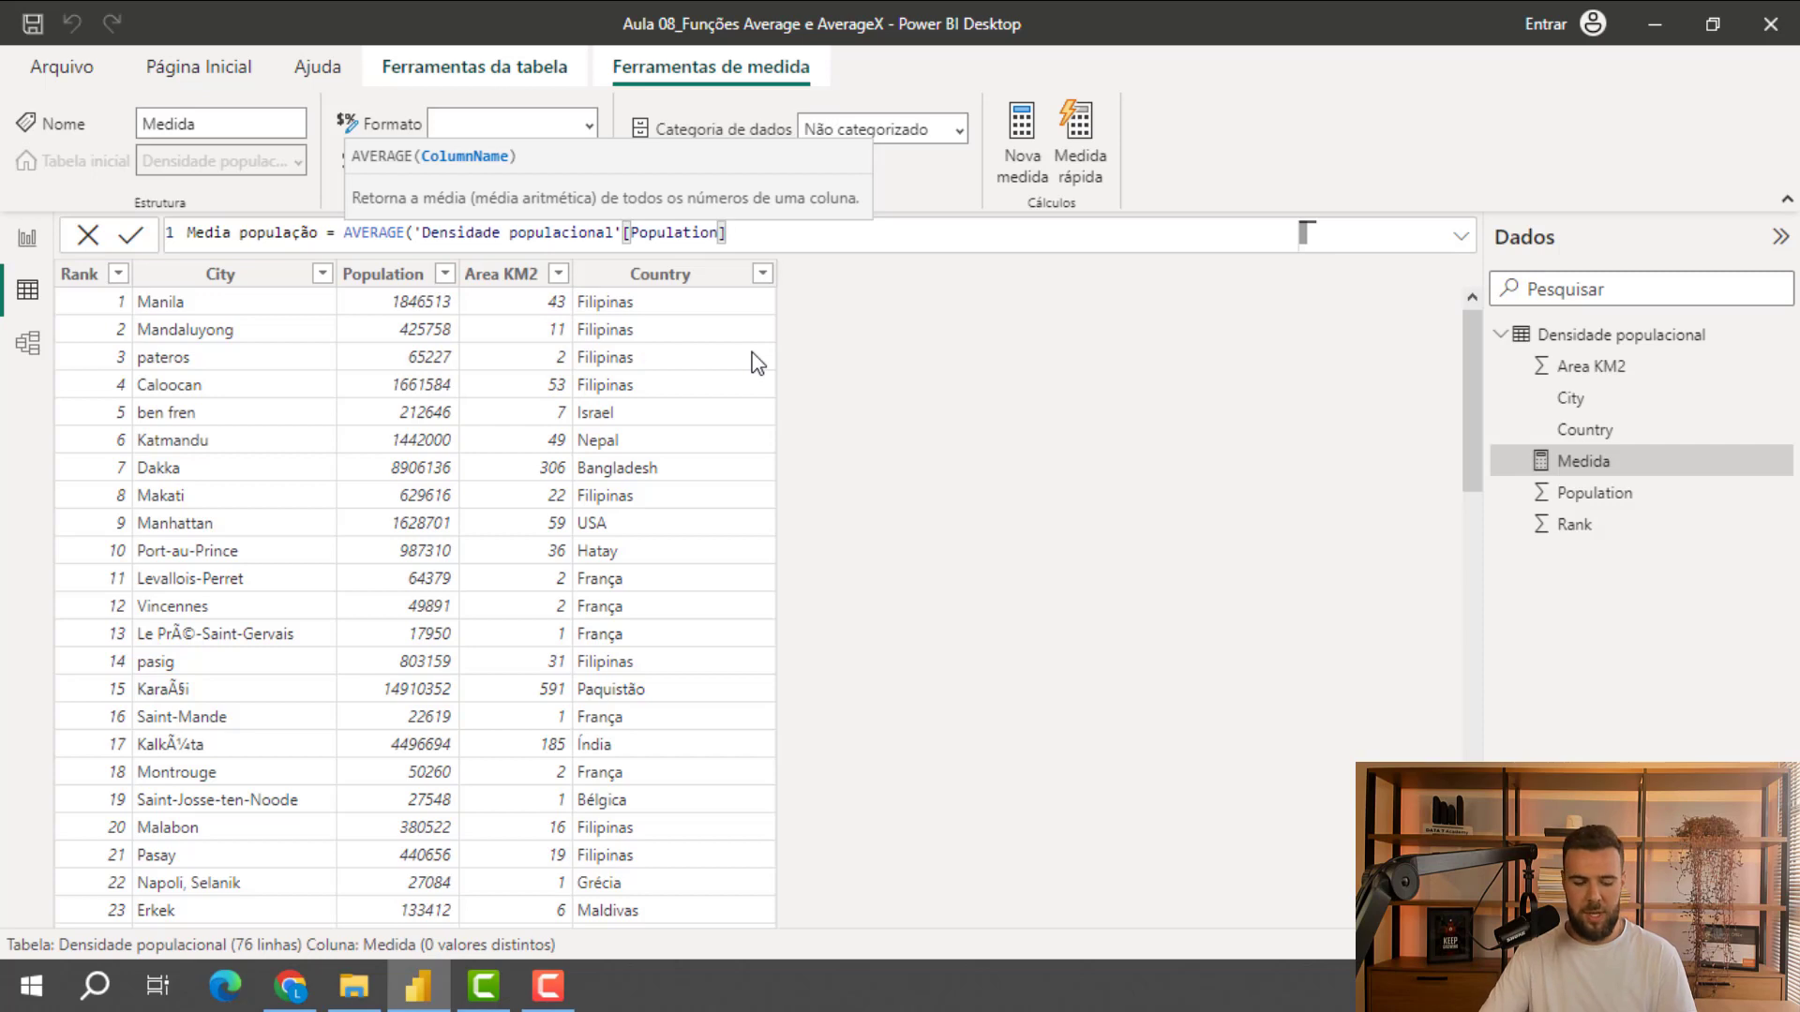
text())
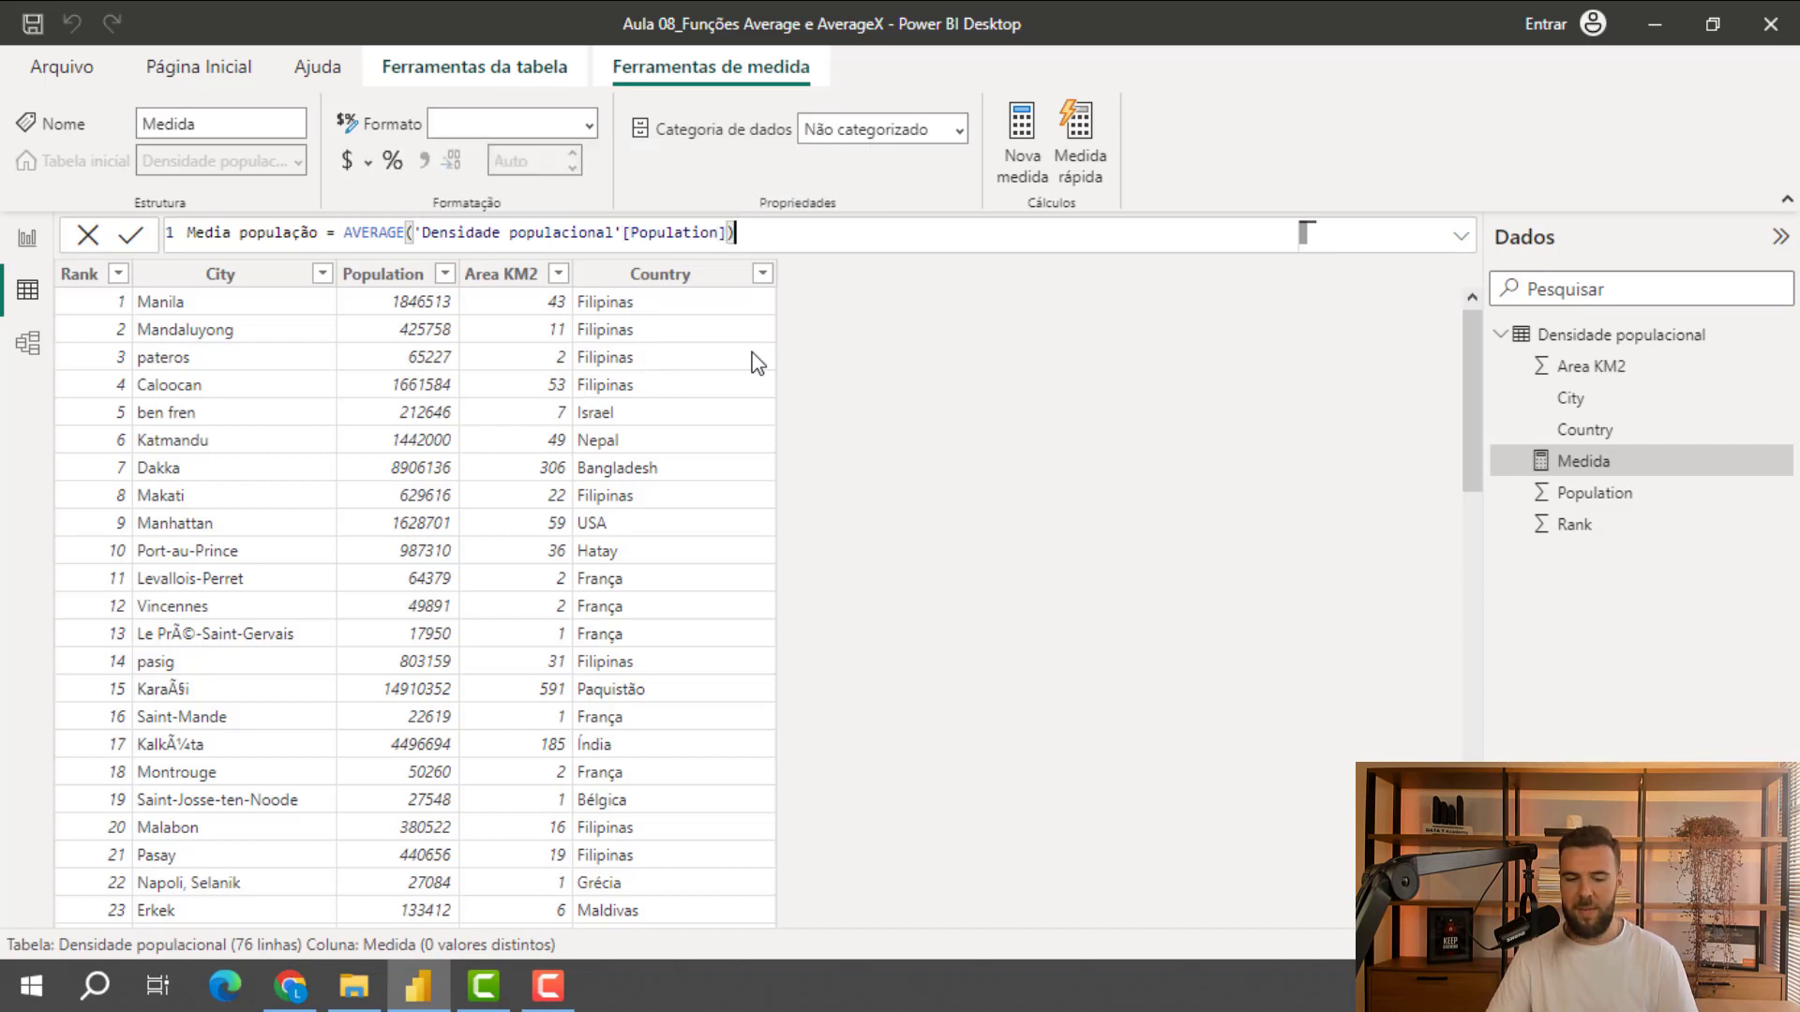
key(Return)
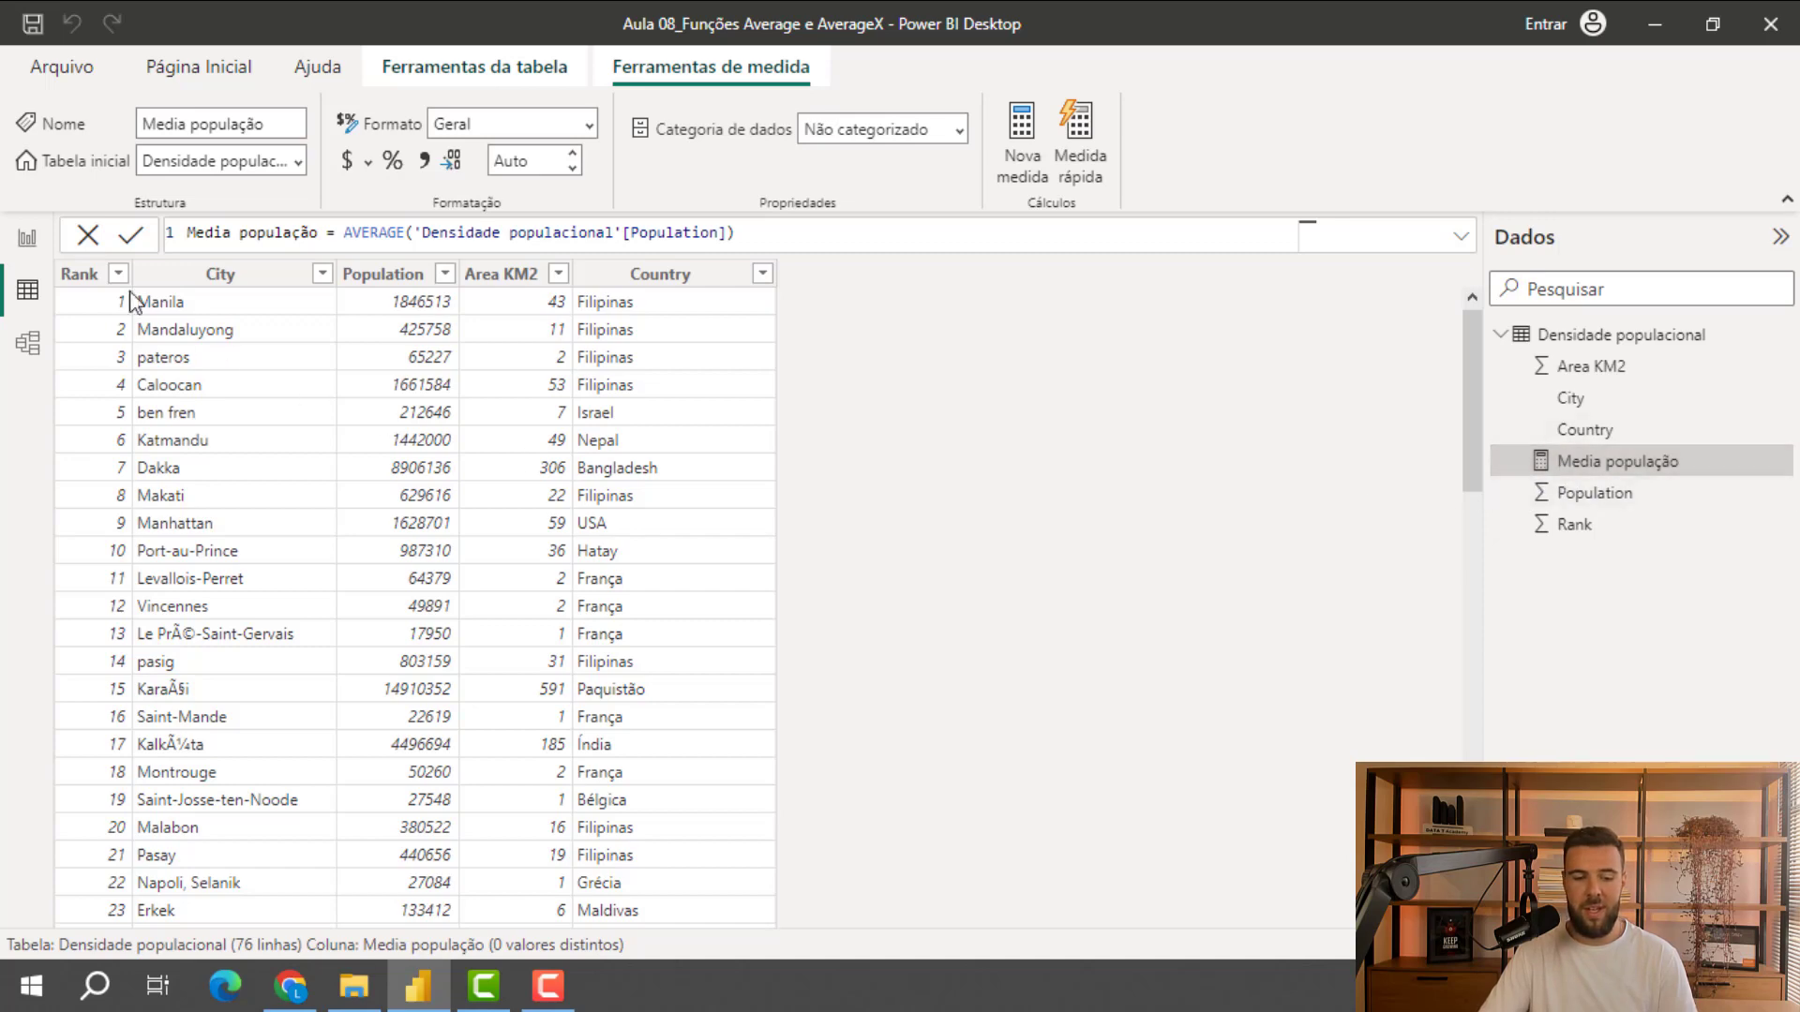
Add a card visual showing Media população to the report page and widen it
click(27, 242)
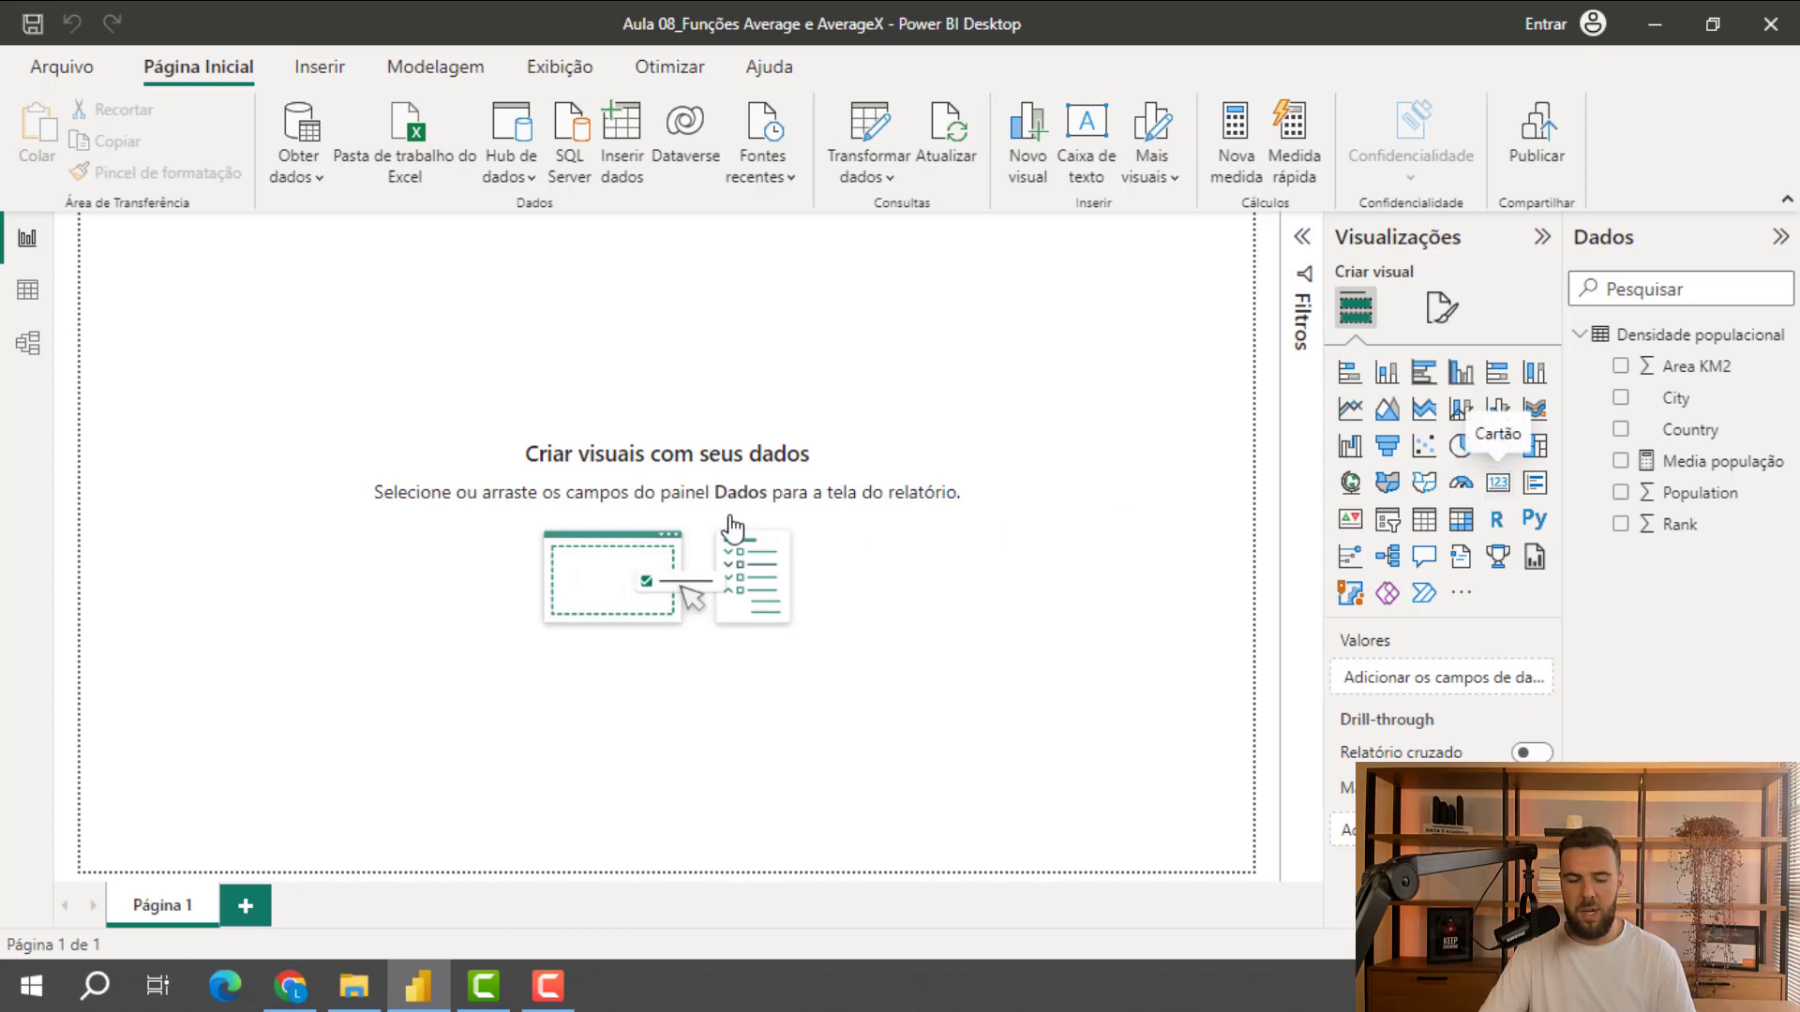
drag(250, 348, 407, 406)
drag(1723, 463, 1498, 690)
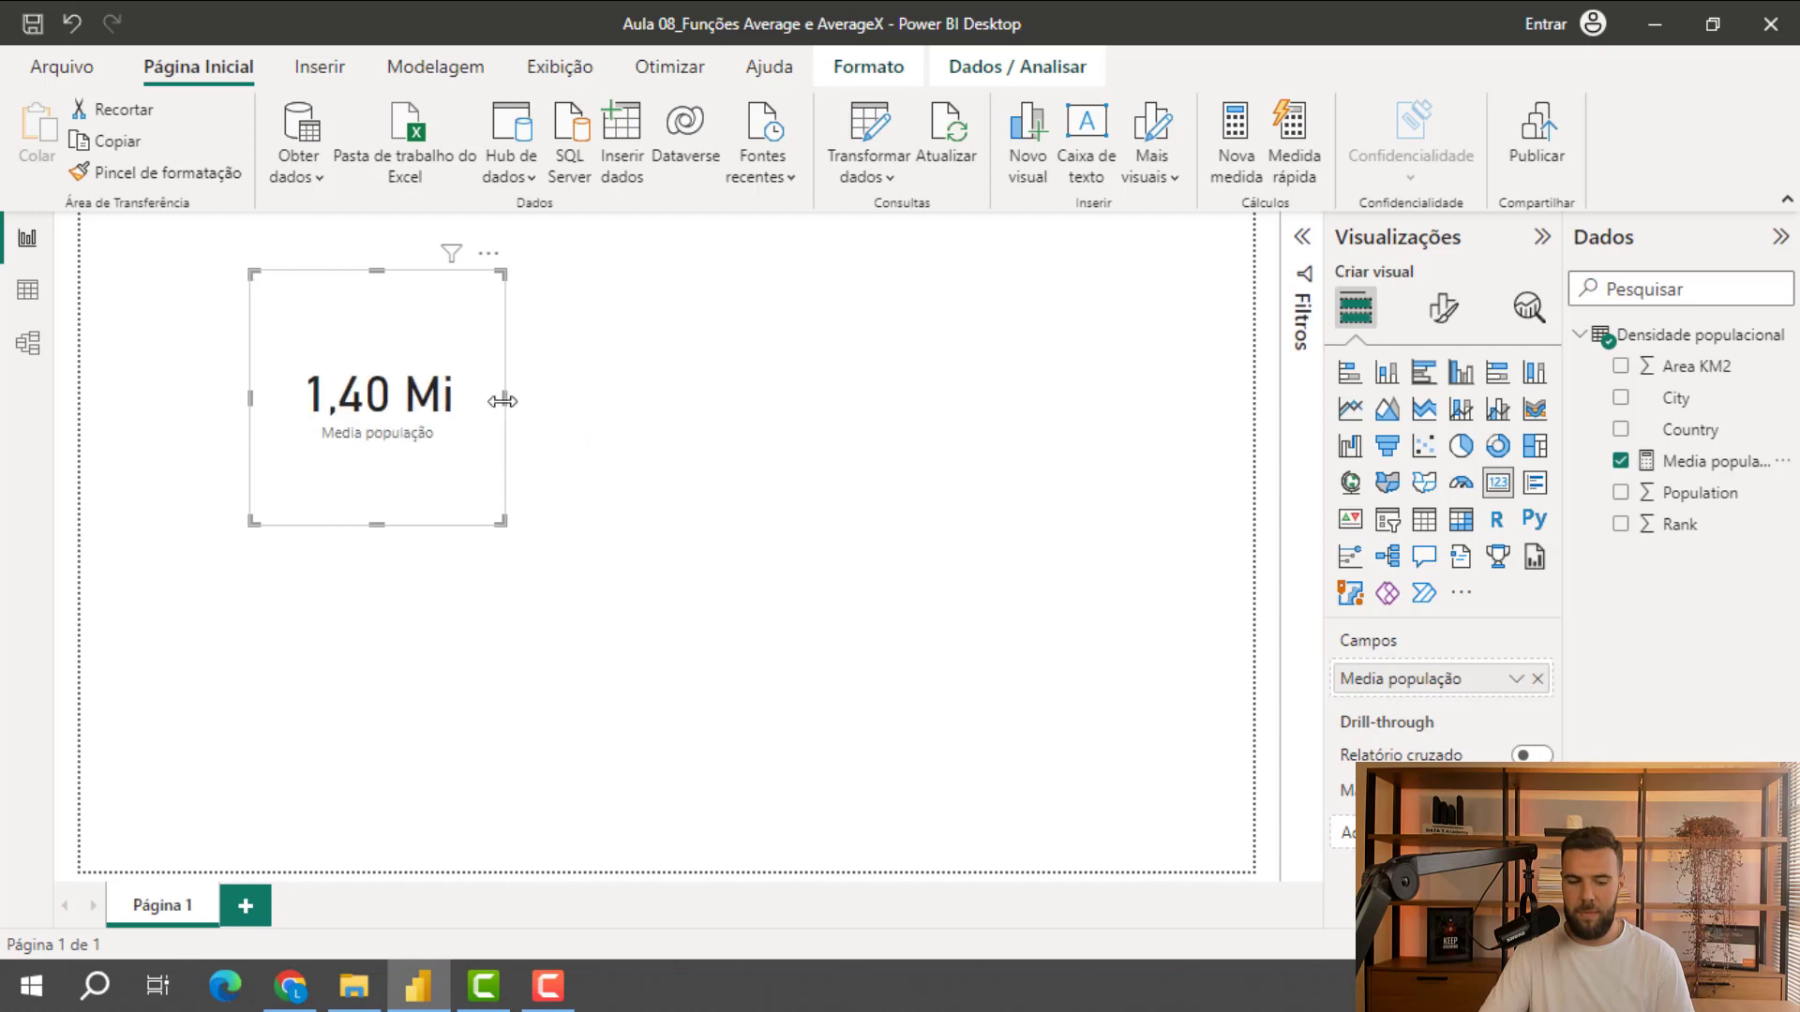
drag(503, 401, 647, 408)
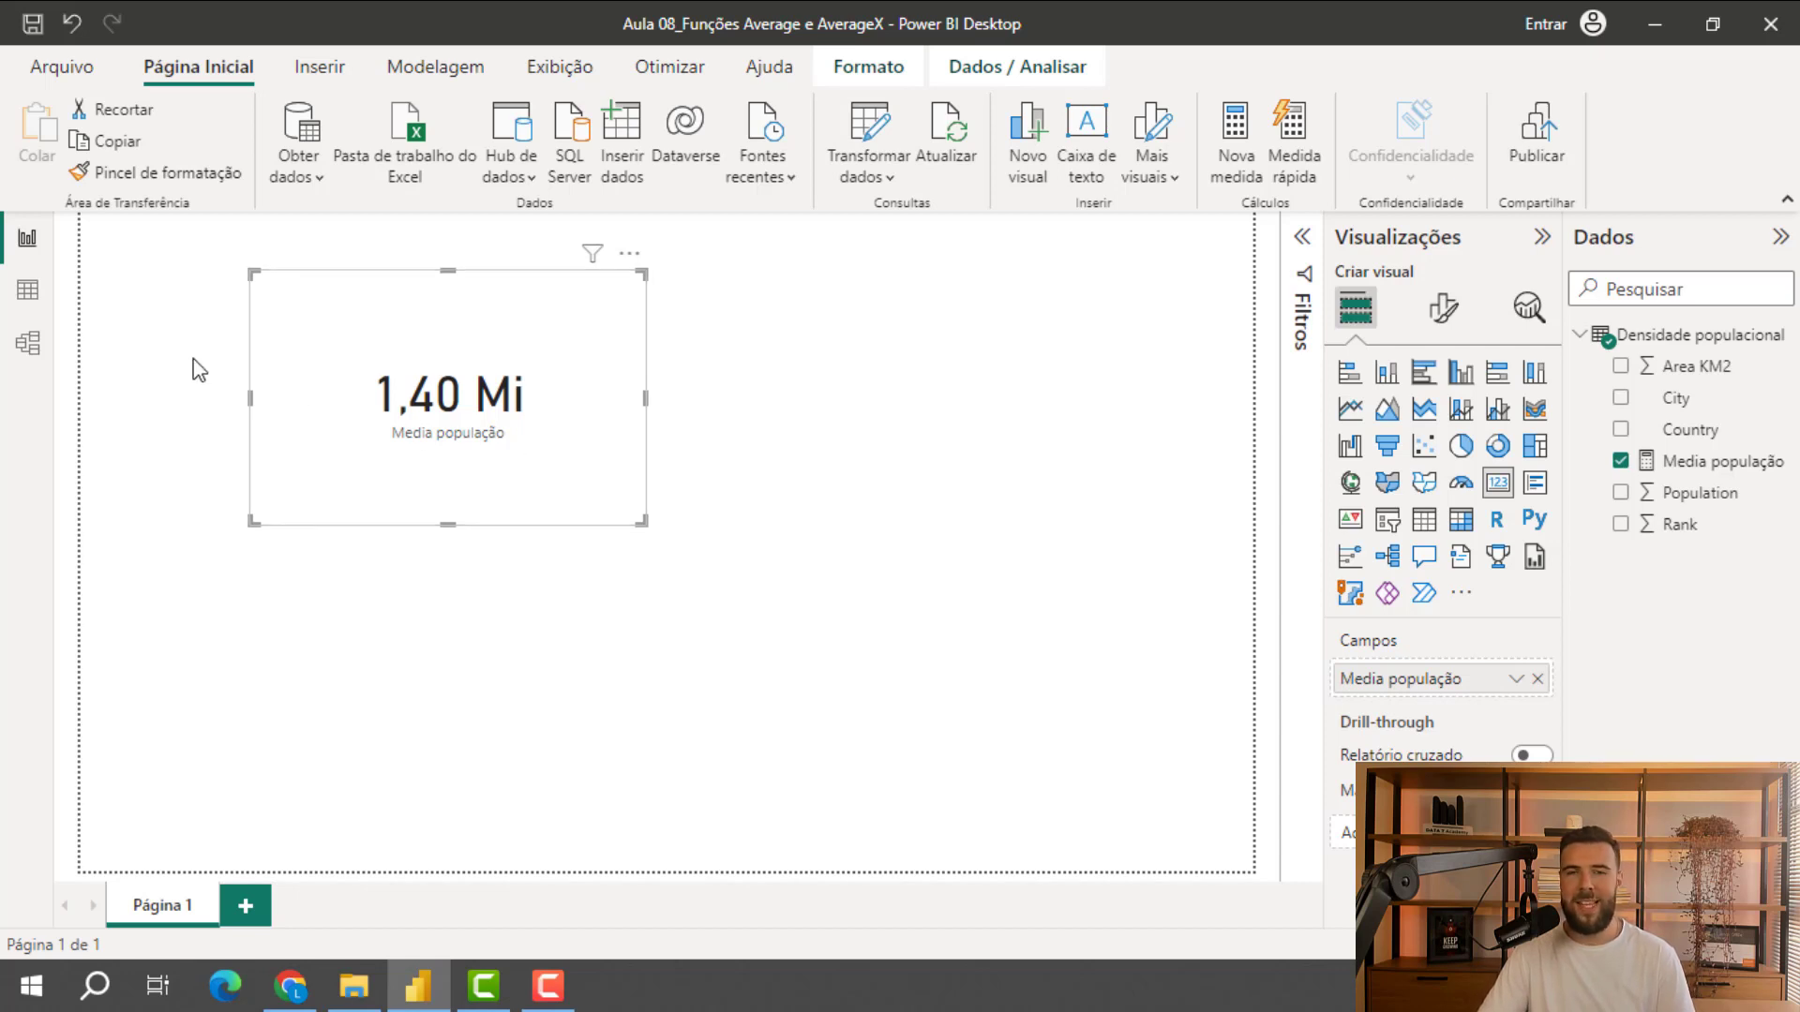
Return to the table view, add a calculated column to Densidade populacional and name it "DD"
click(28, 292)
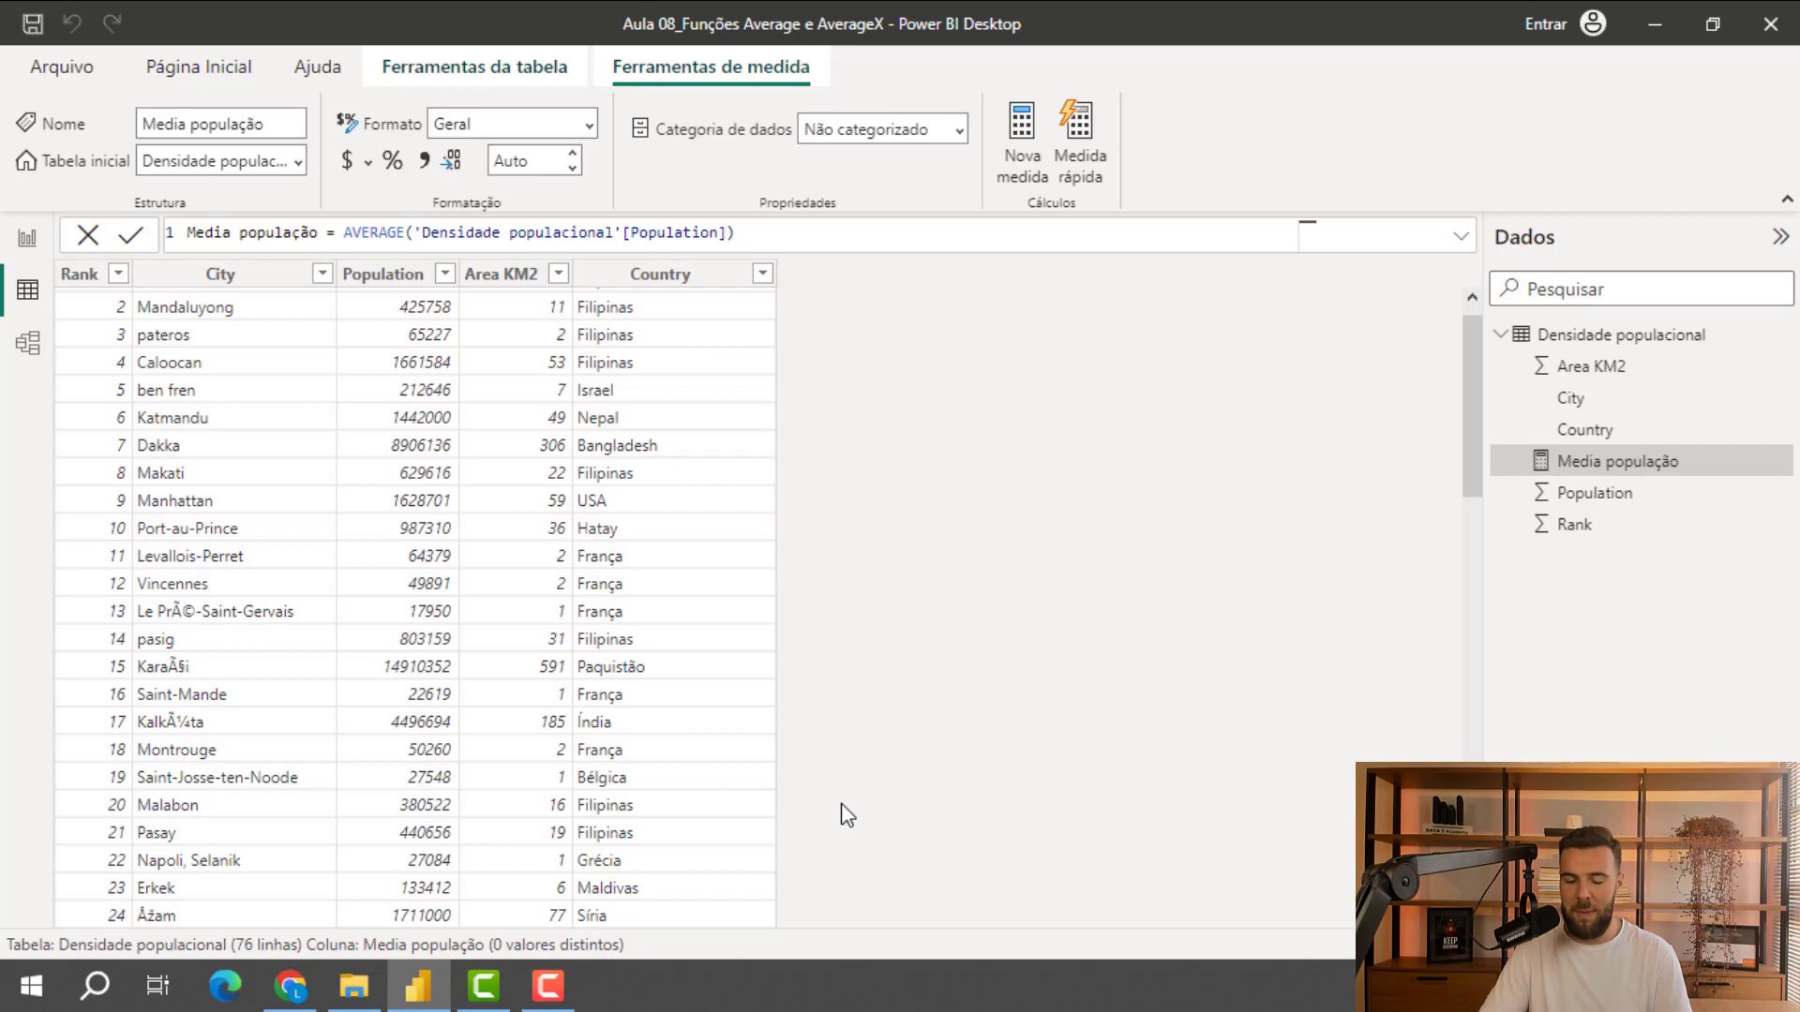
right_click(1605, 337)
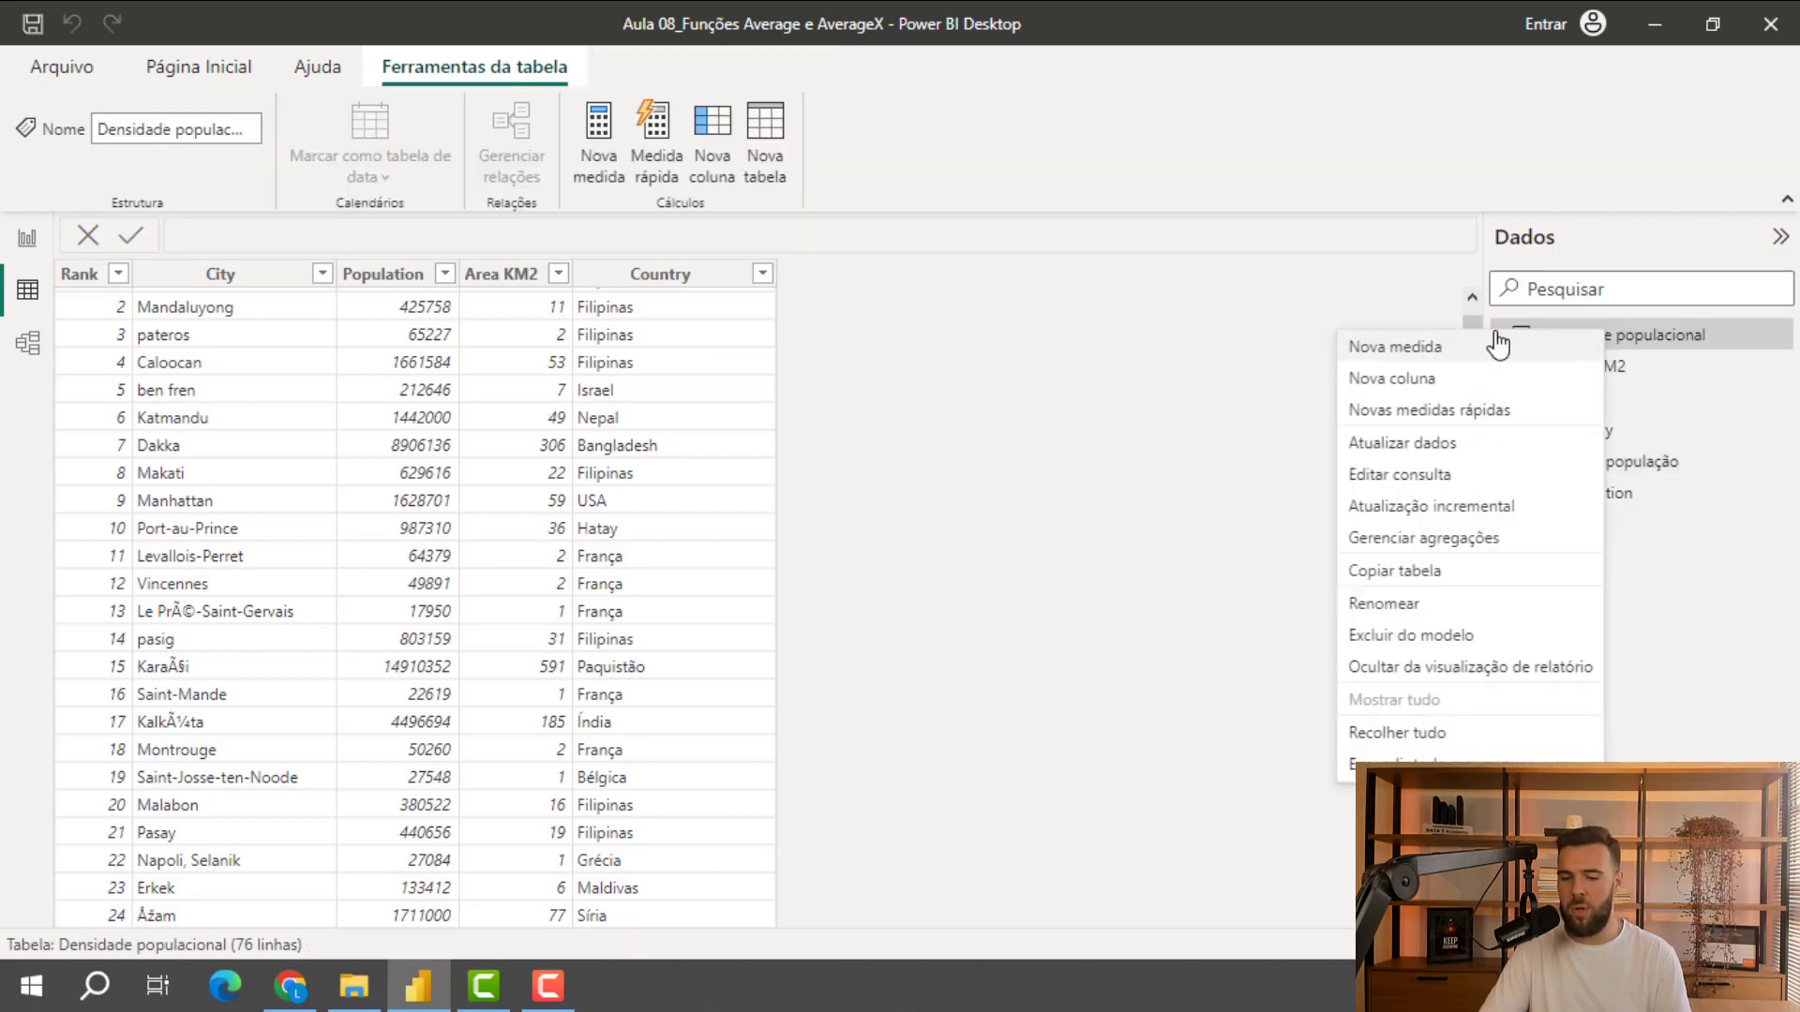
click(1423, 379)
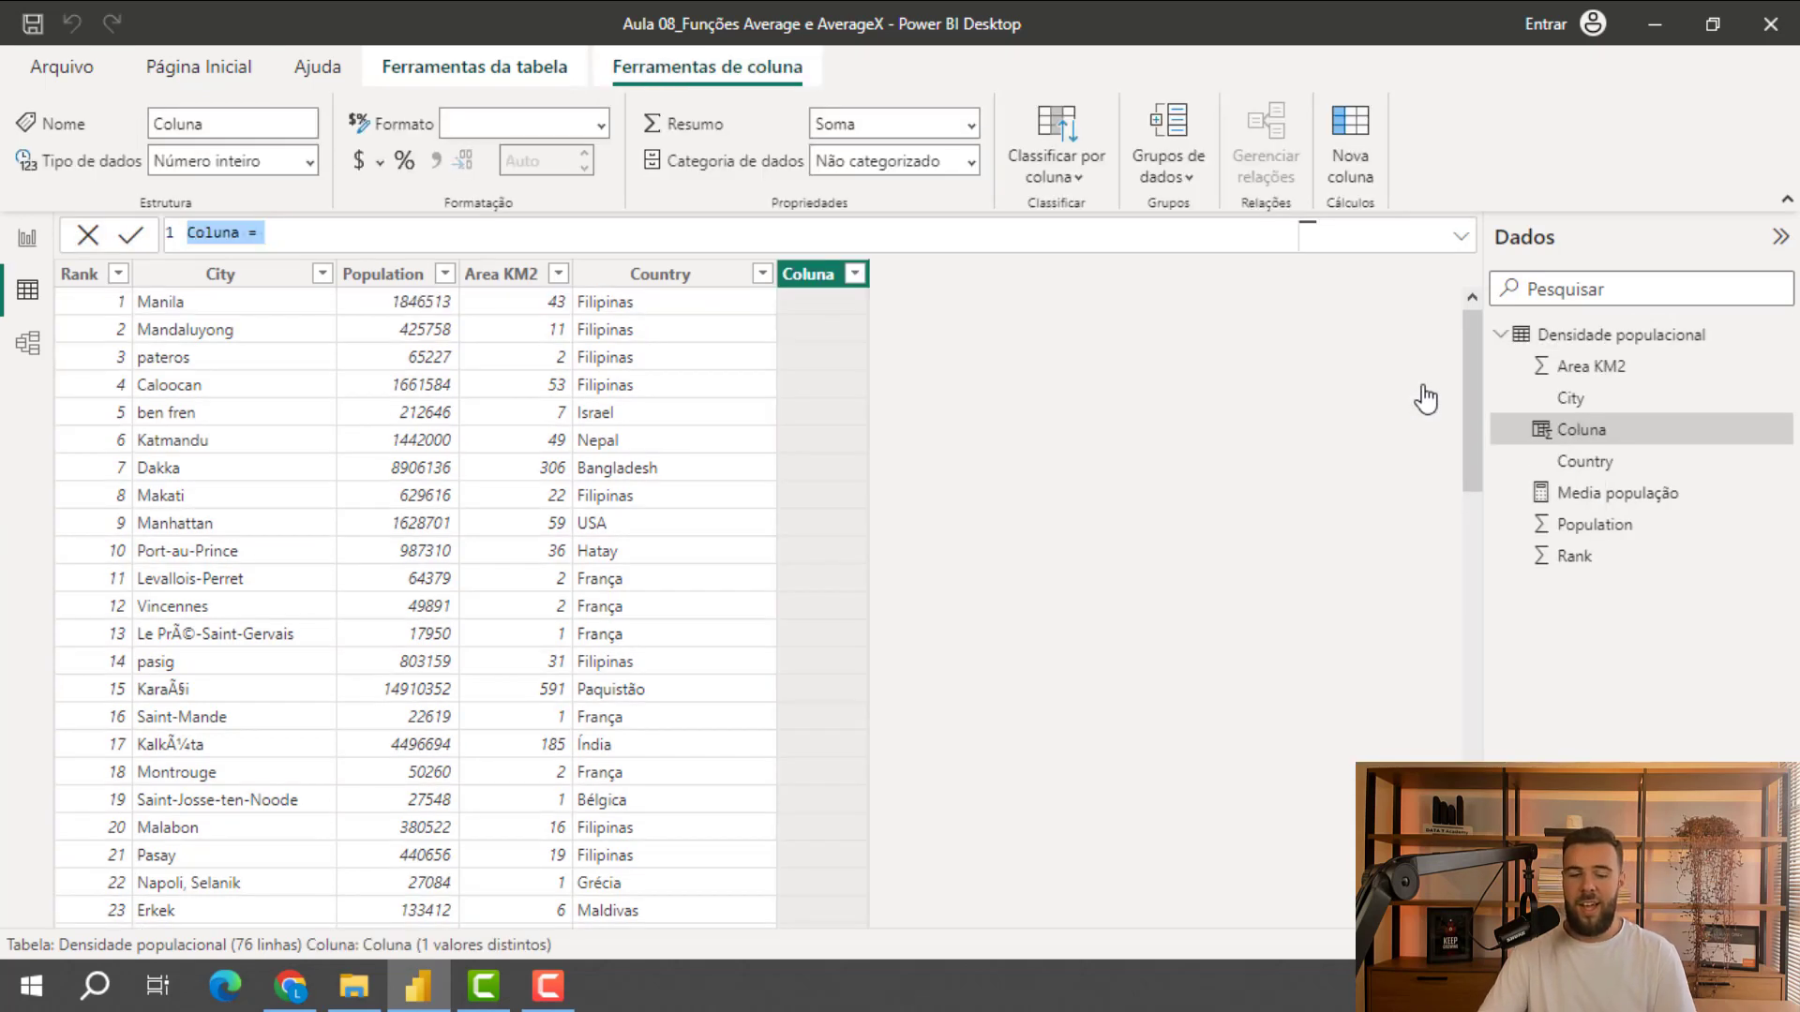
click(245, 230)
key(BackSpace)
key(BackSpace)
key(BackSpace)
key(BackSpace)
key(BackSpace)
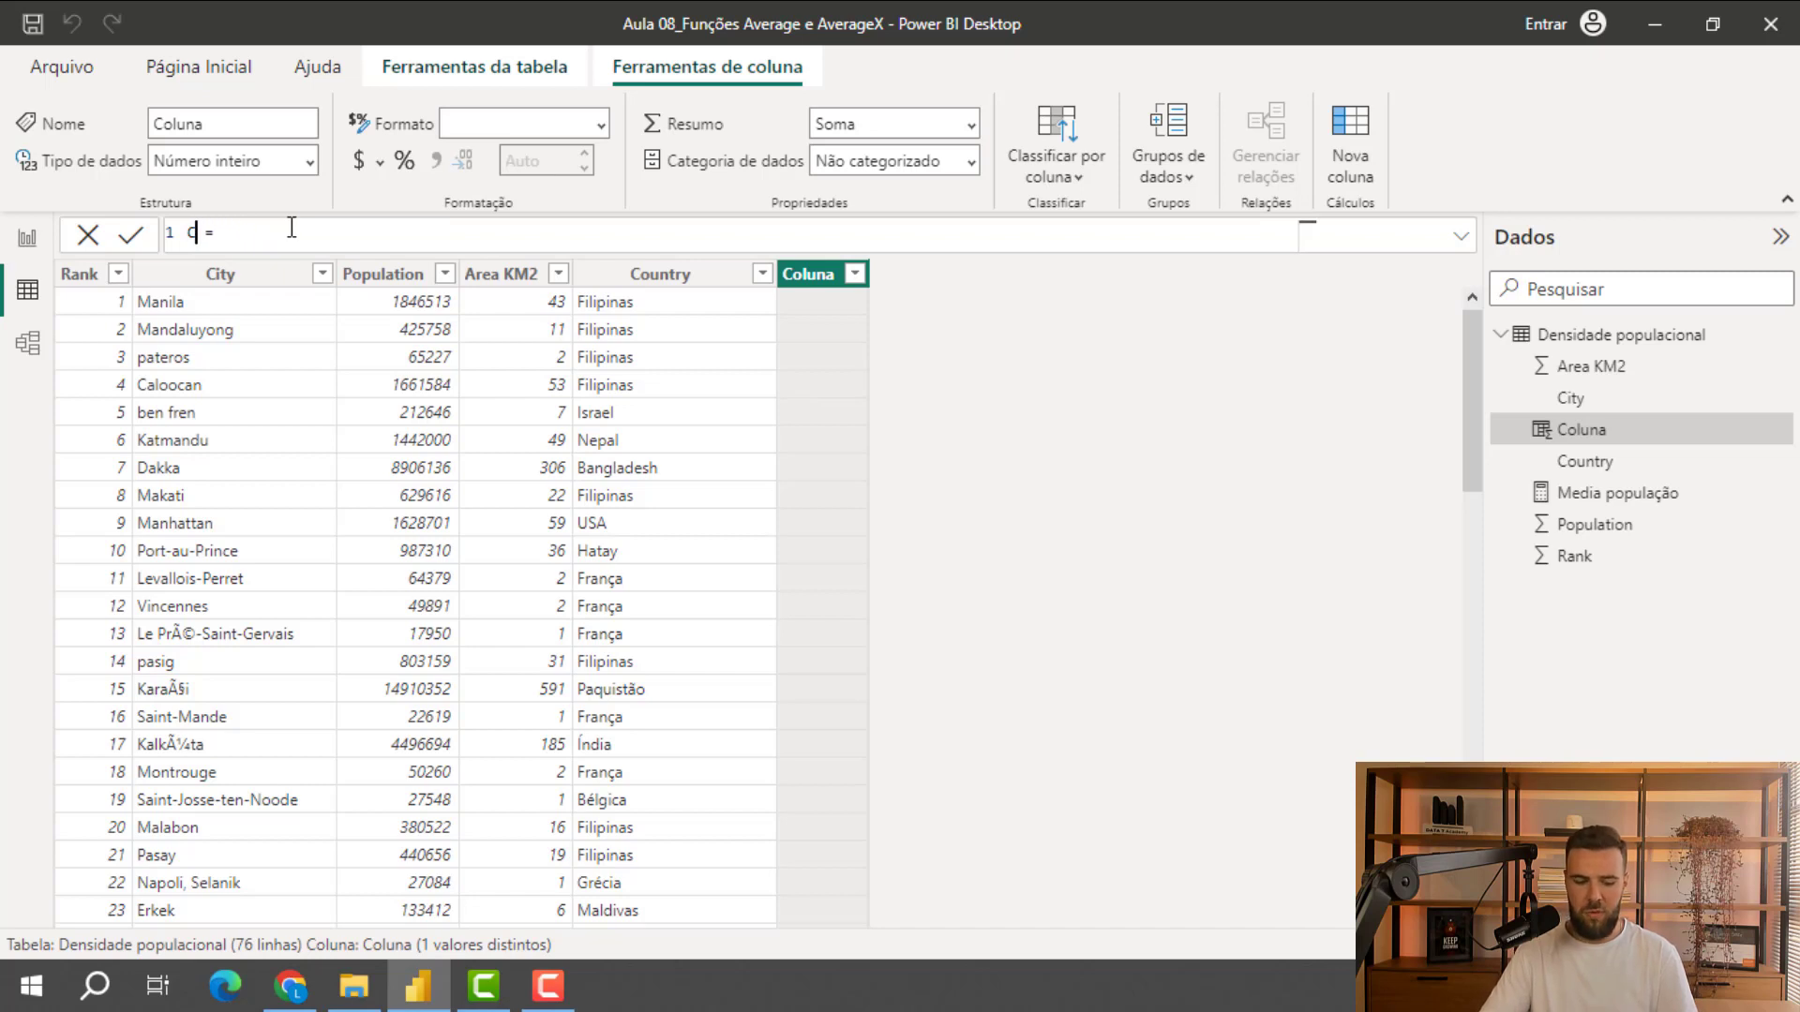
key(BackSpace)
text(DD)
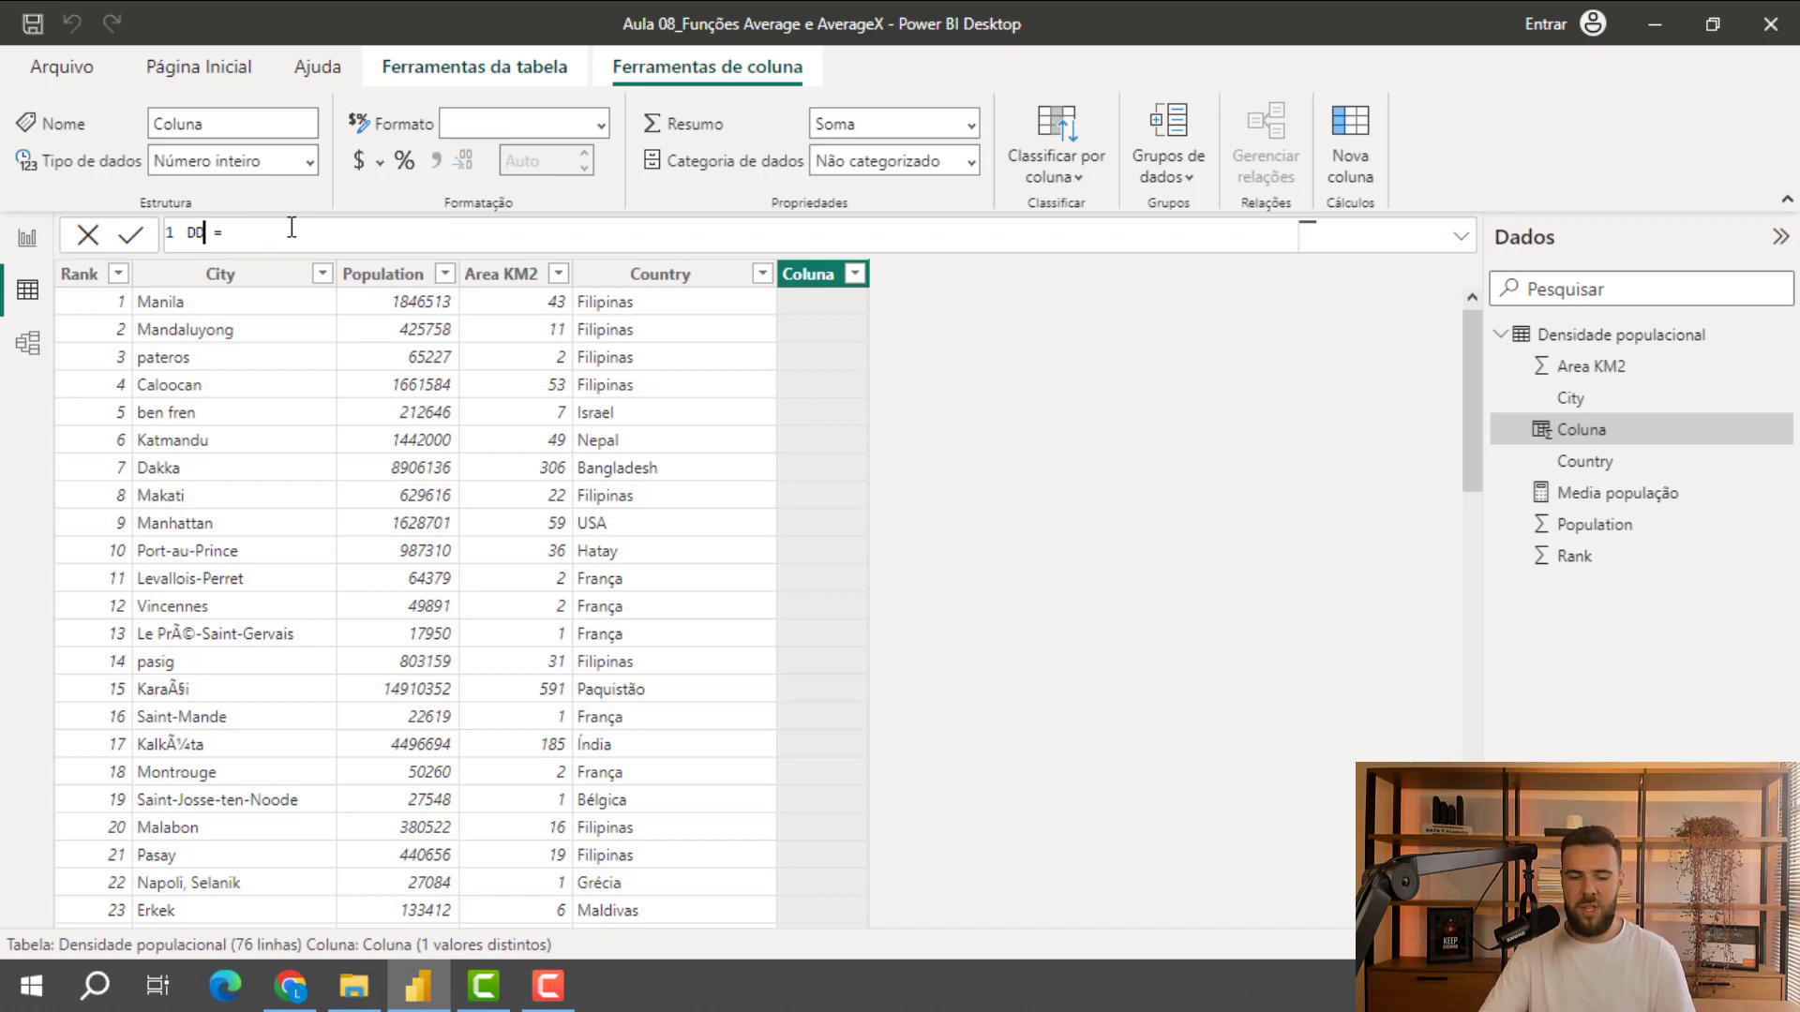
Define the DD column as 'Densidade populacional'[Population]/'Densidade populacional'[Area KM2] and commit the formula
click(302, 233)
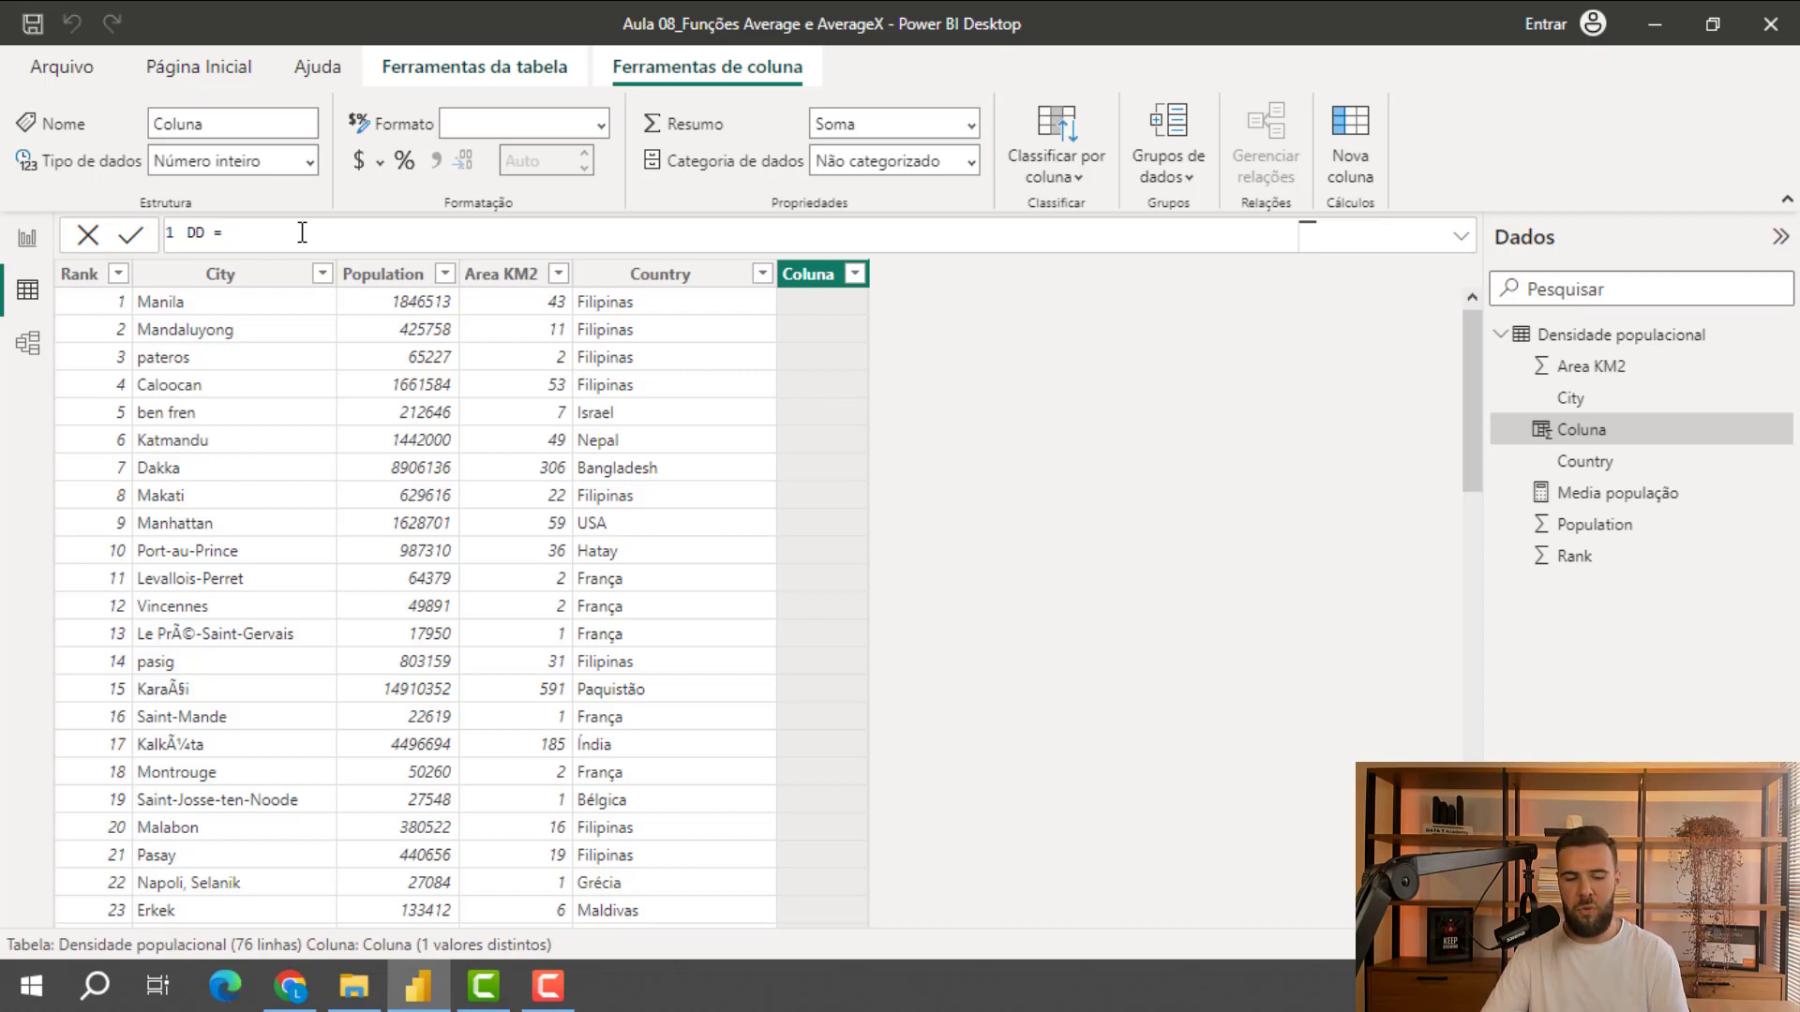
text(po)
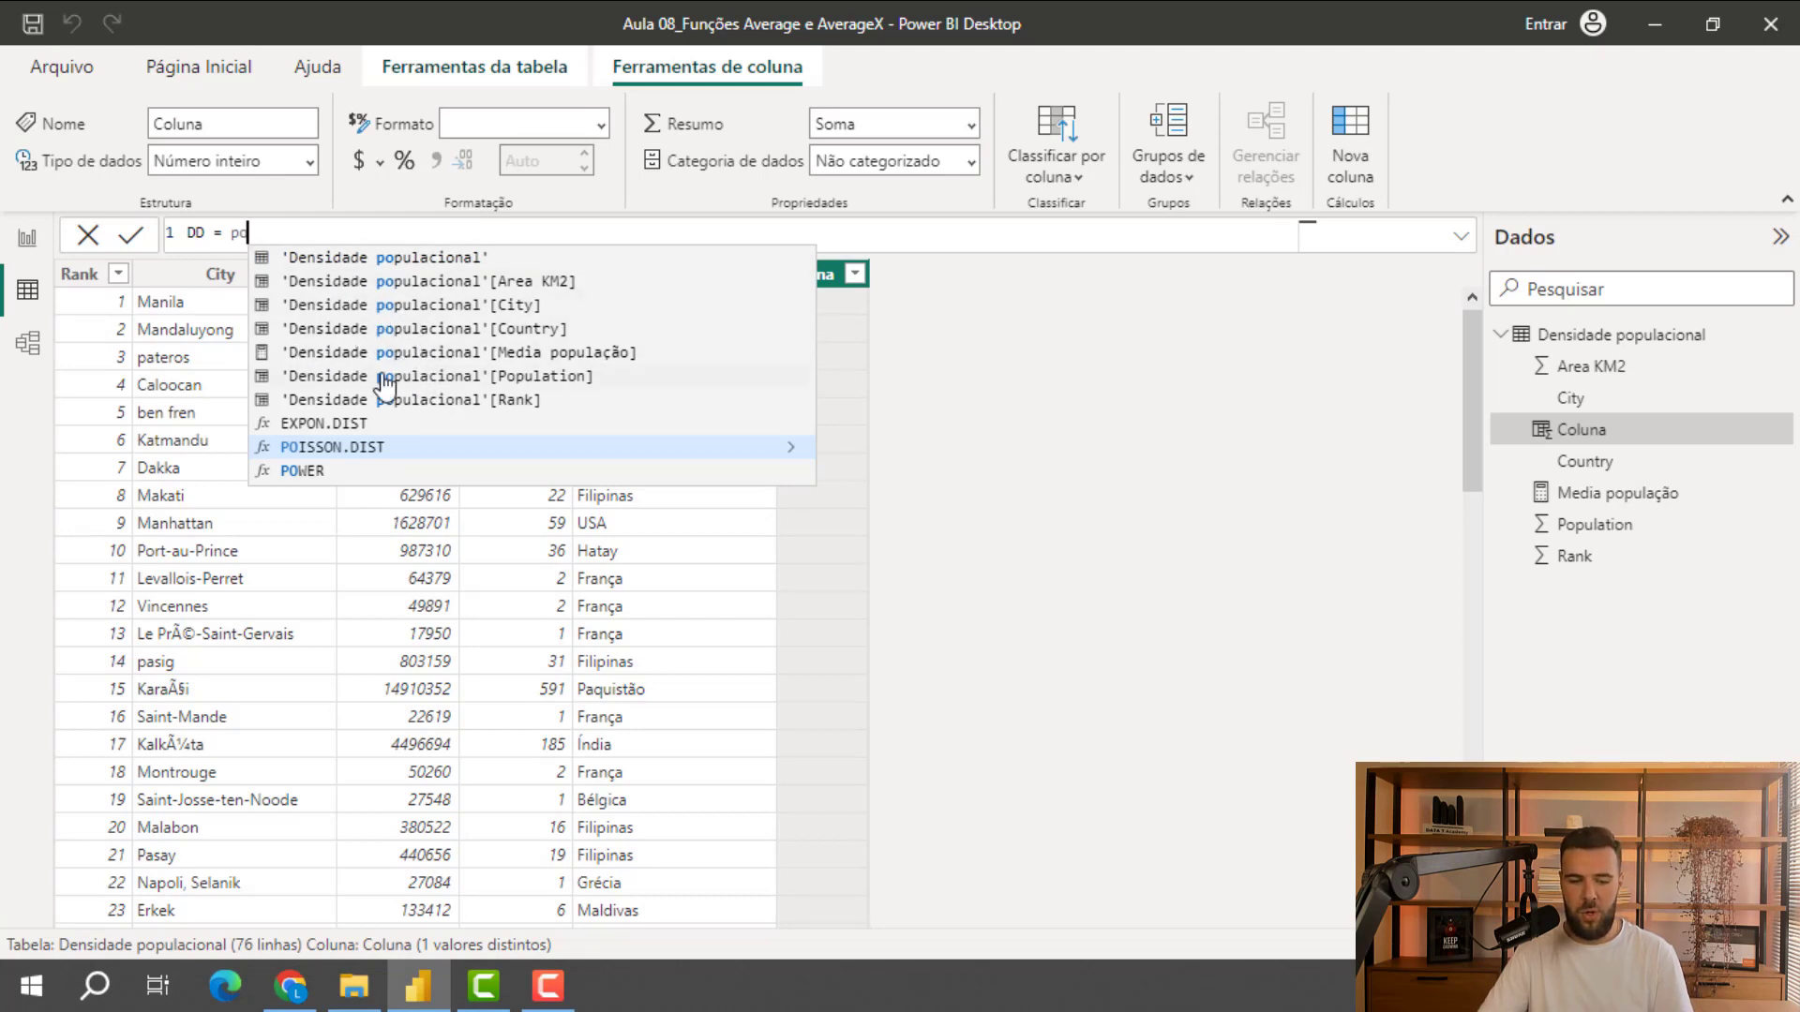
click(459, 376)
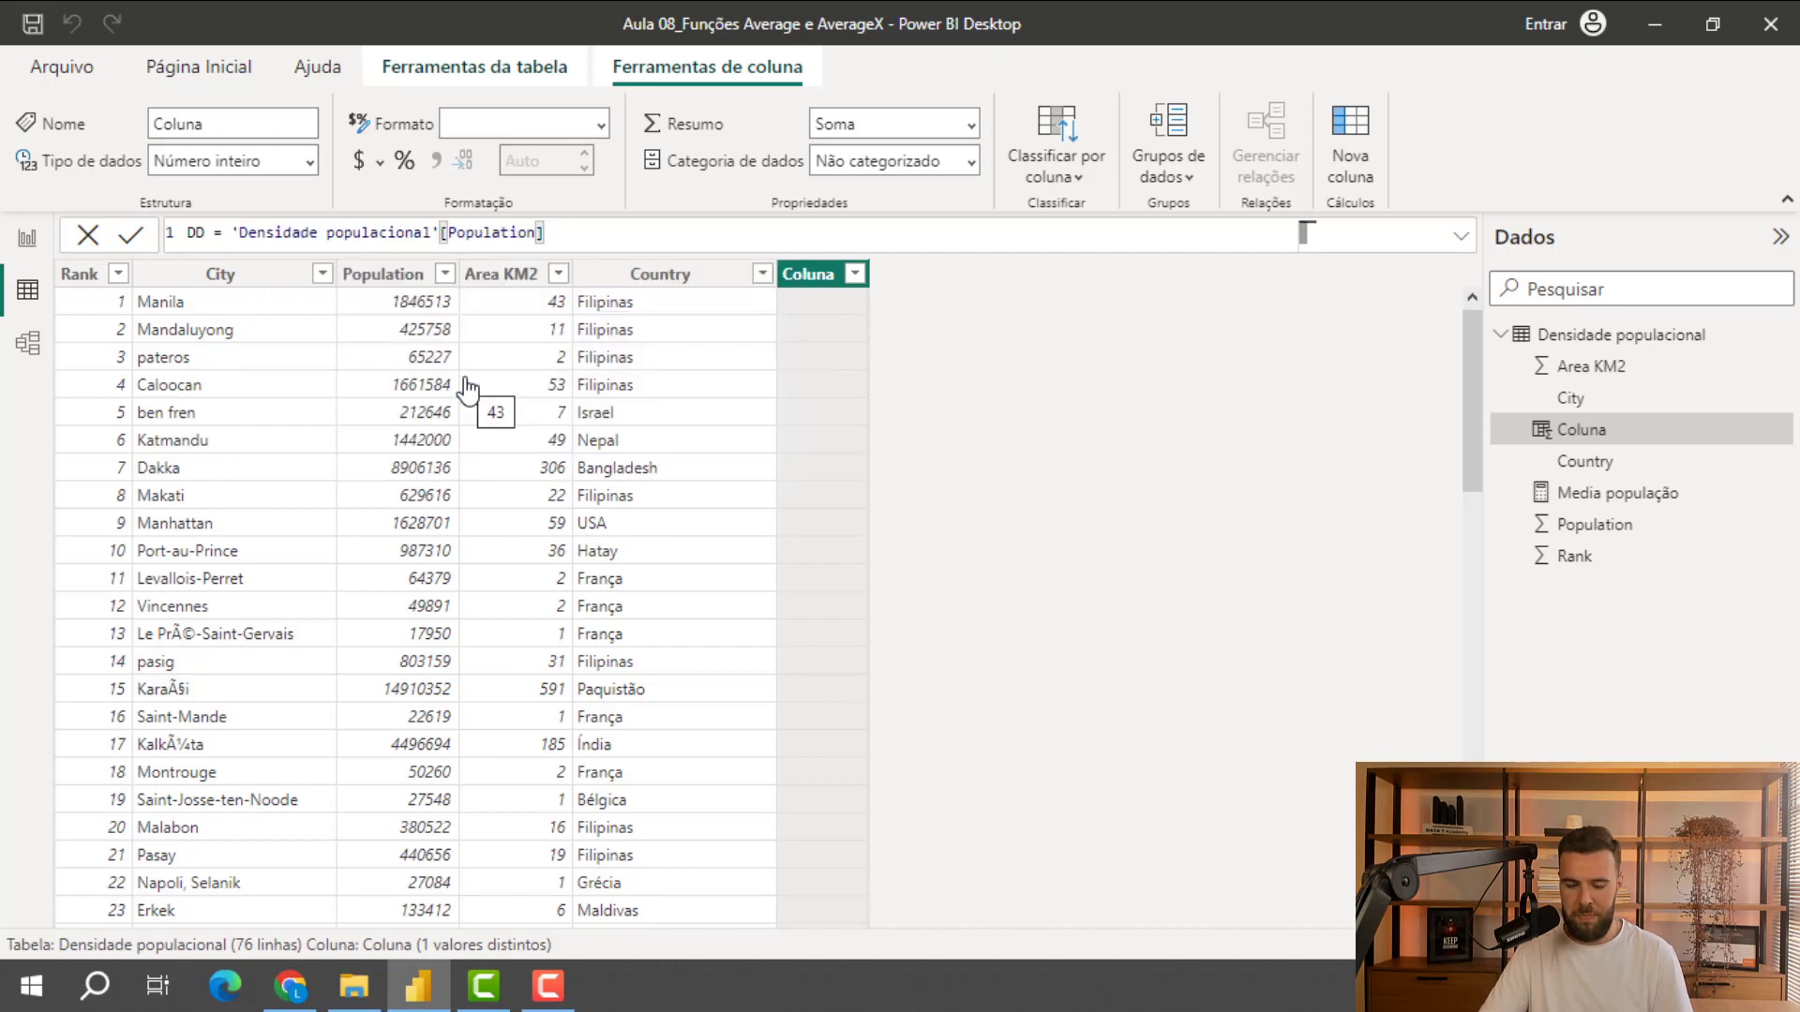
text(/)
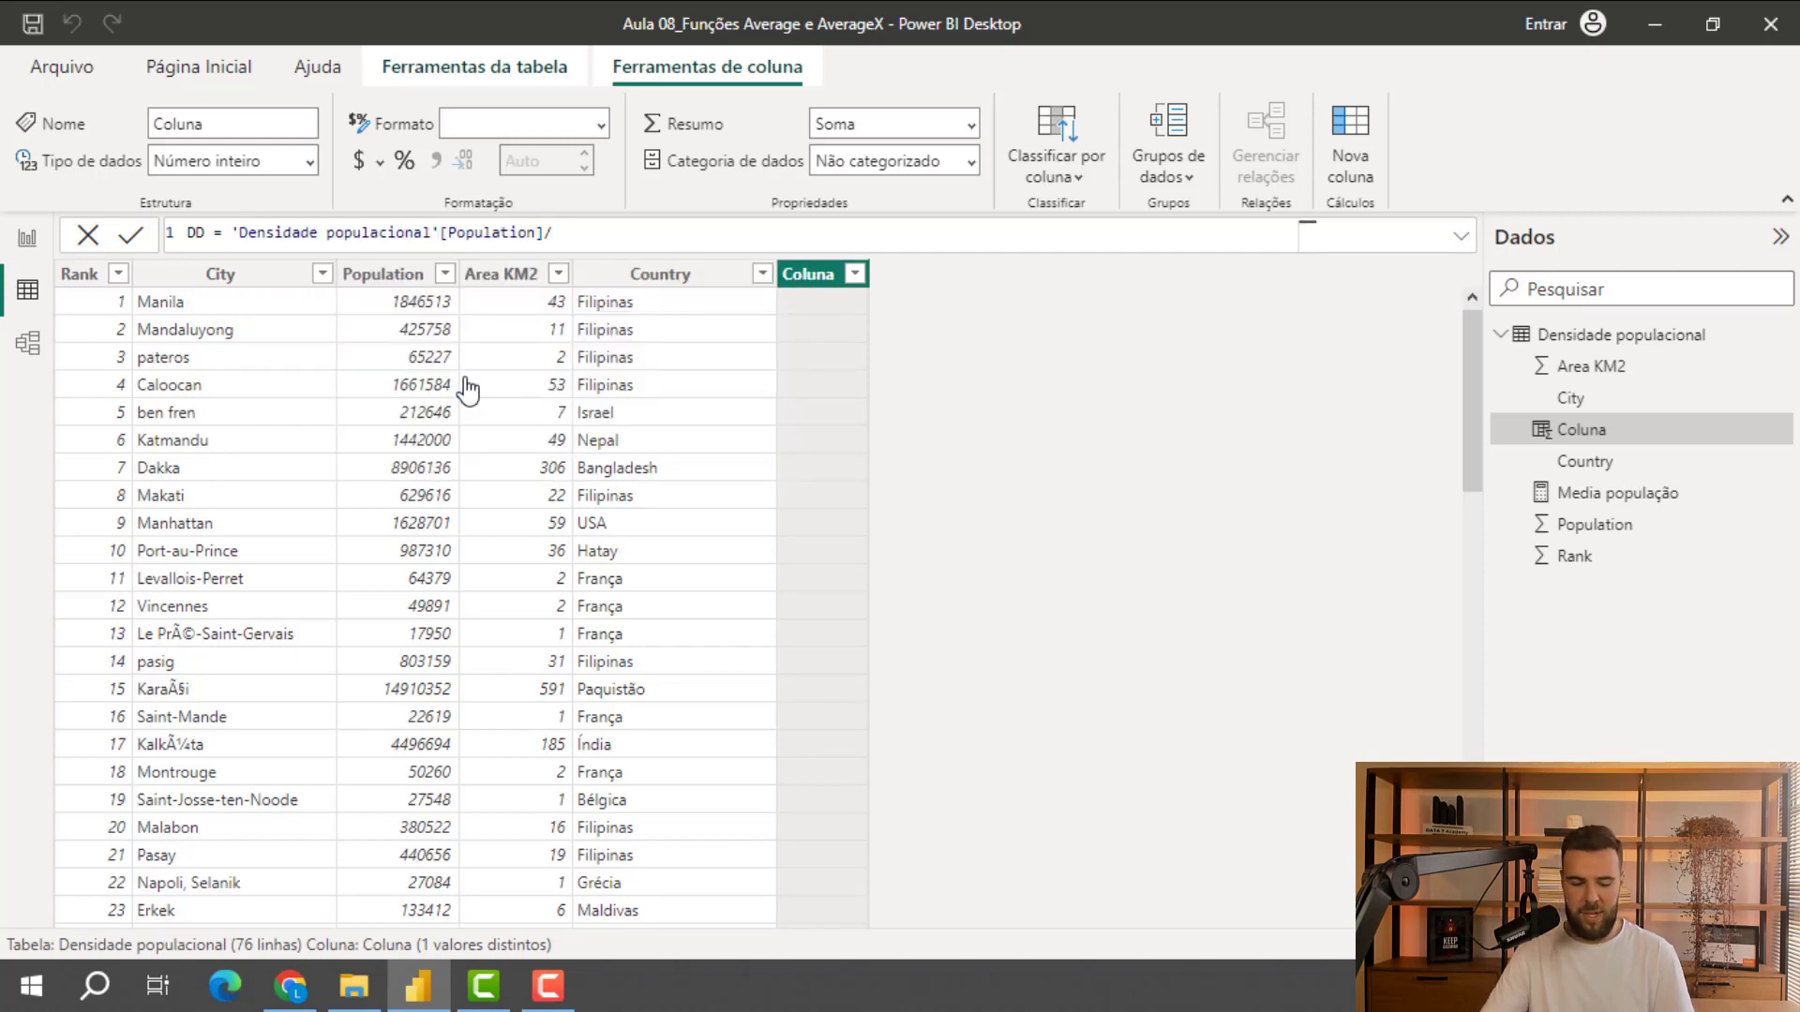
text(are)
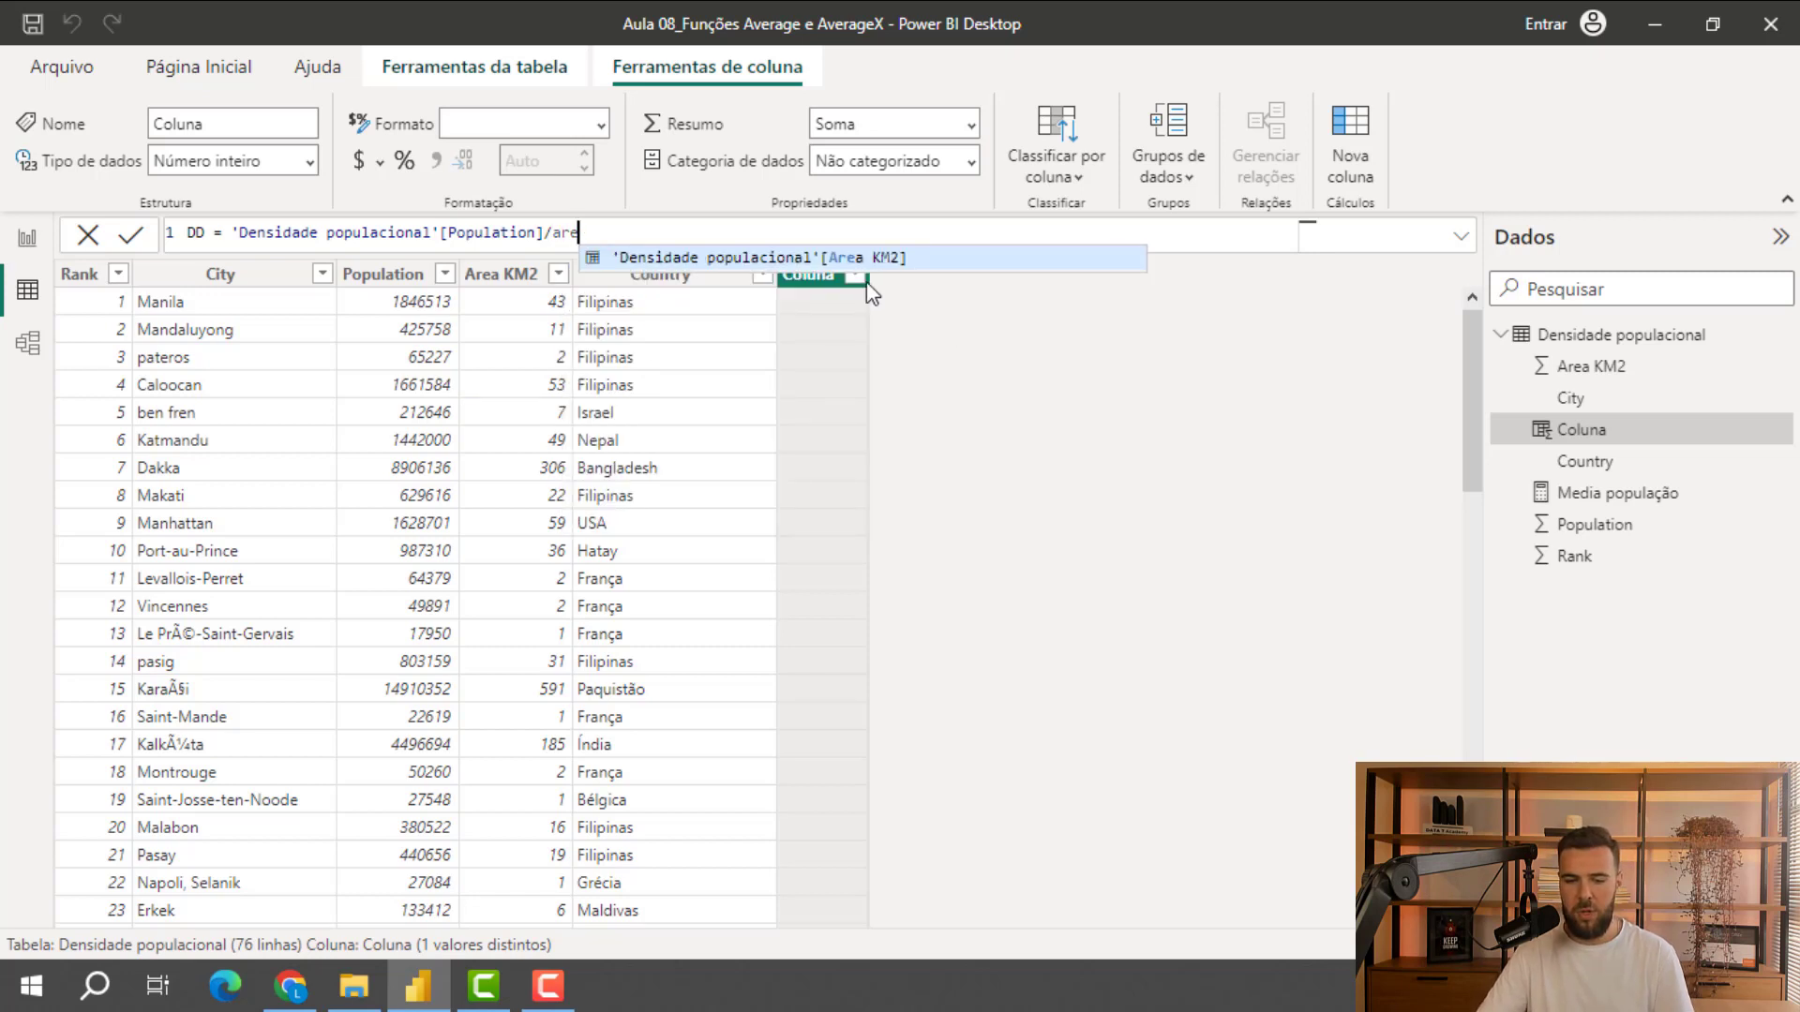
click(771, 260)
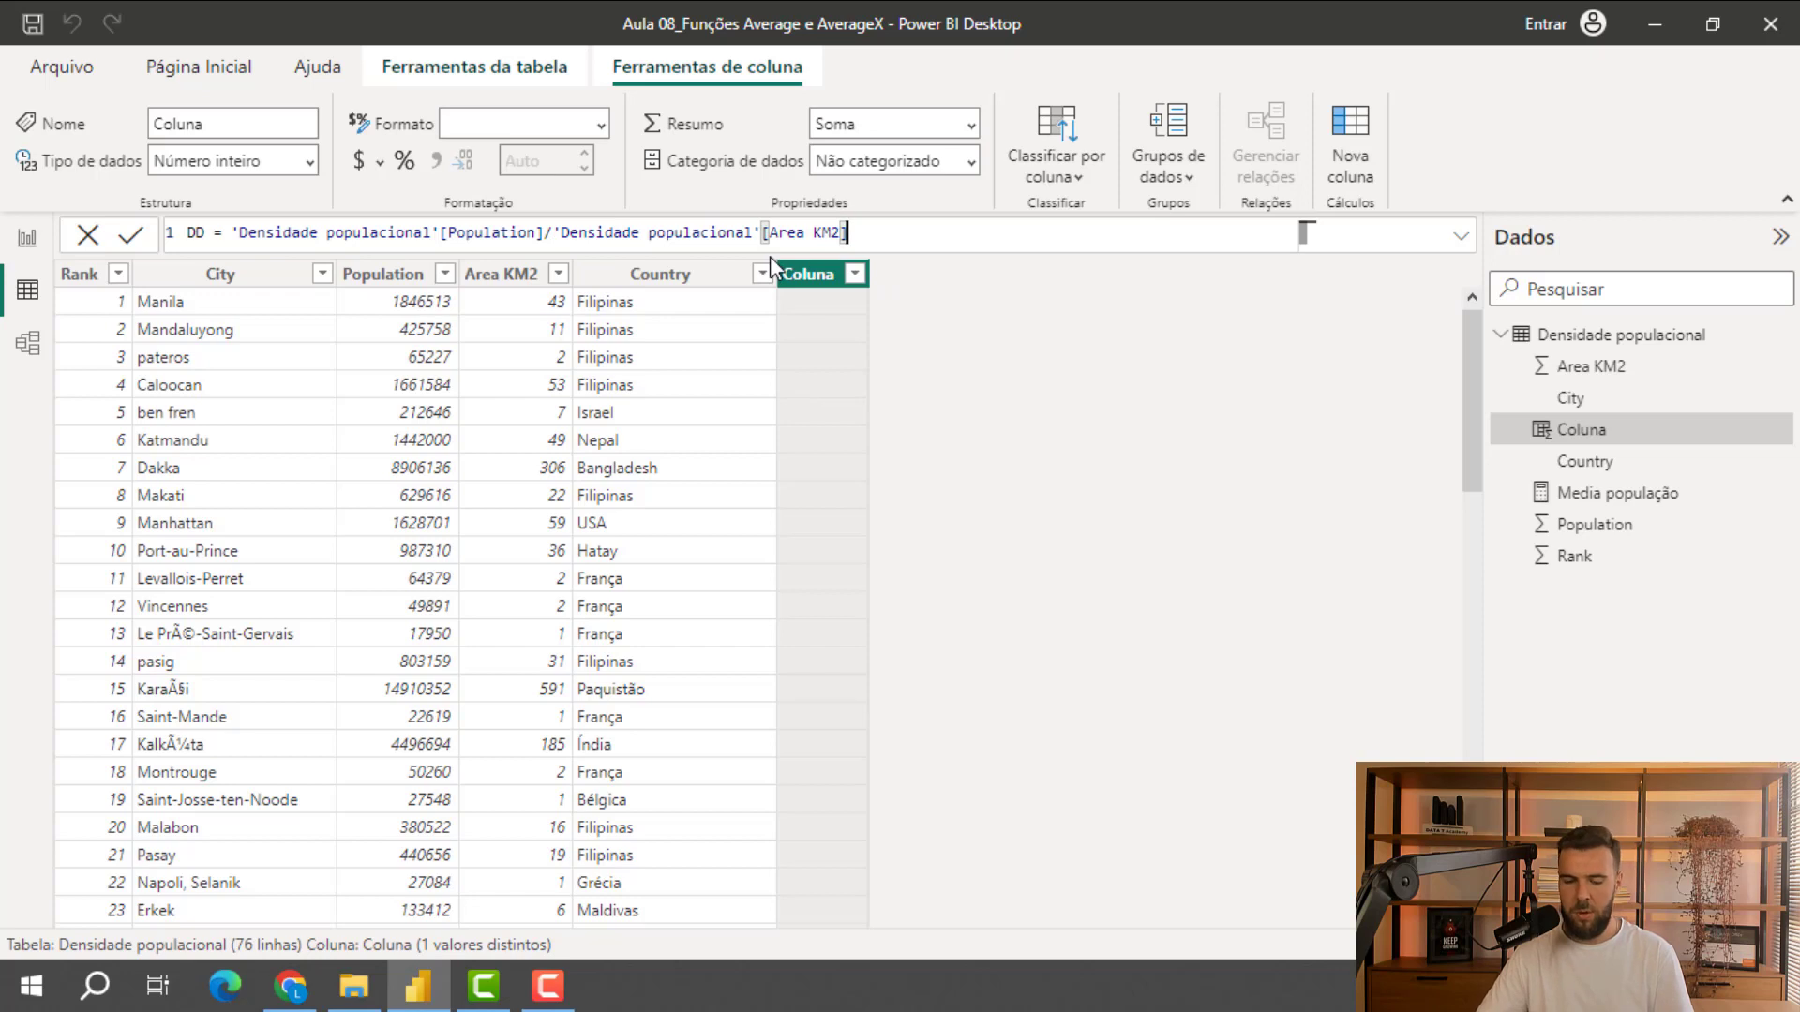
key(Return)
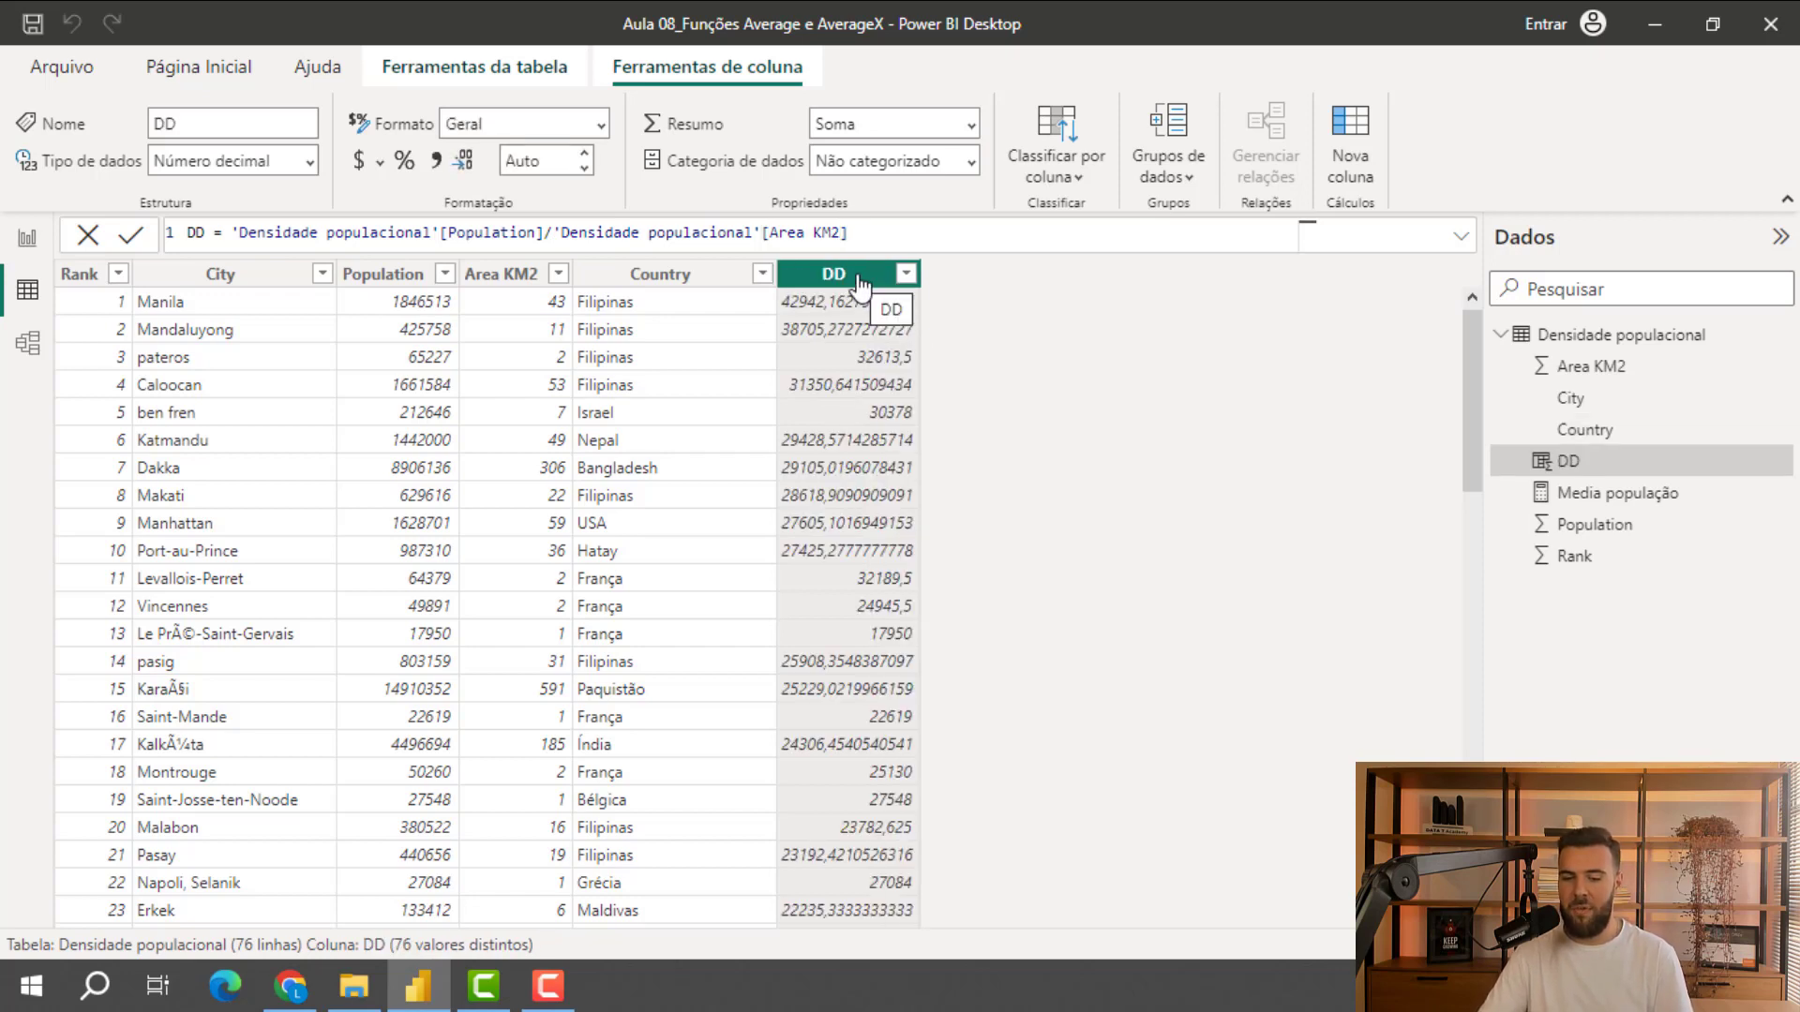
Set the DD column's format to 2 decimal places
click(557, 163)
text(2)
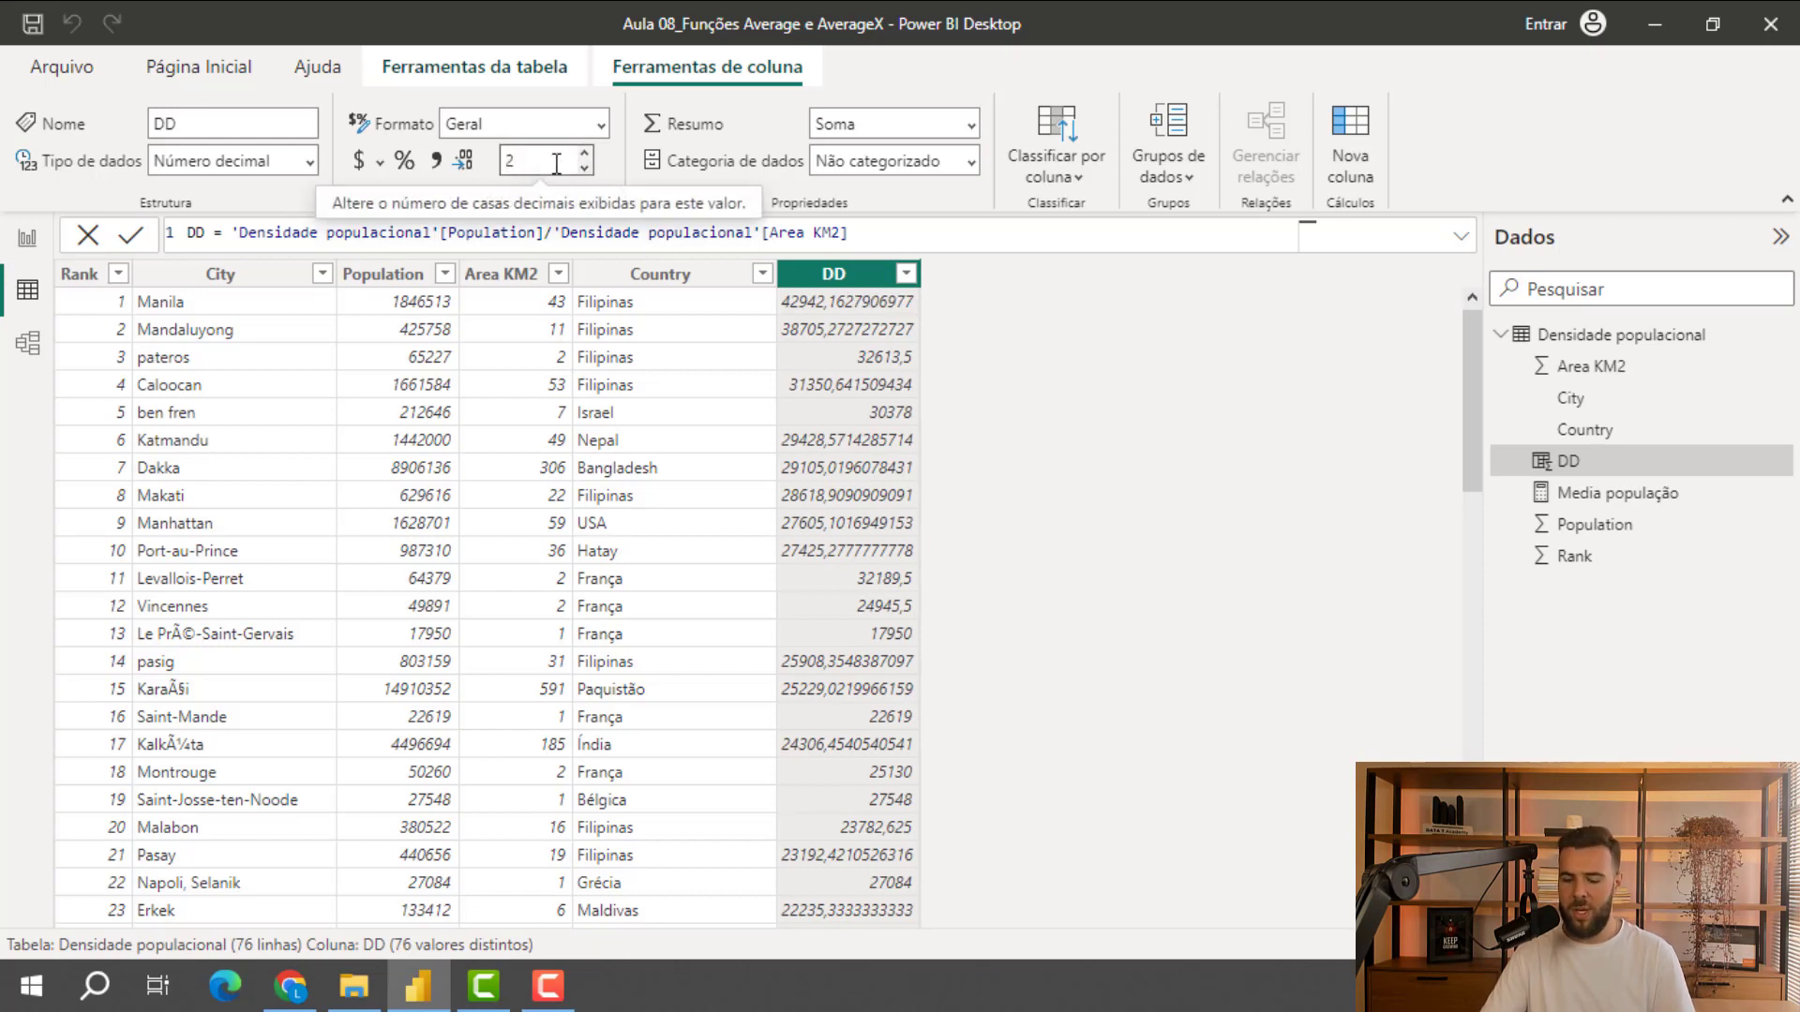
key(Return)
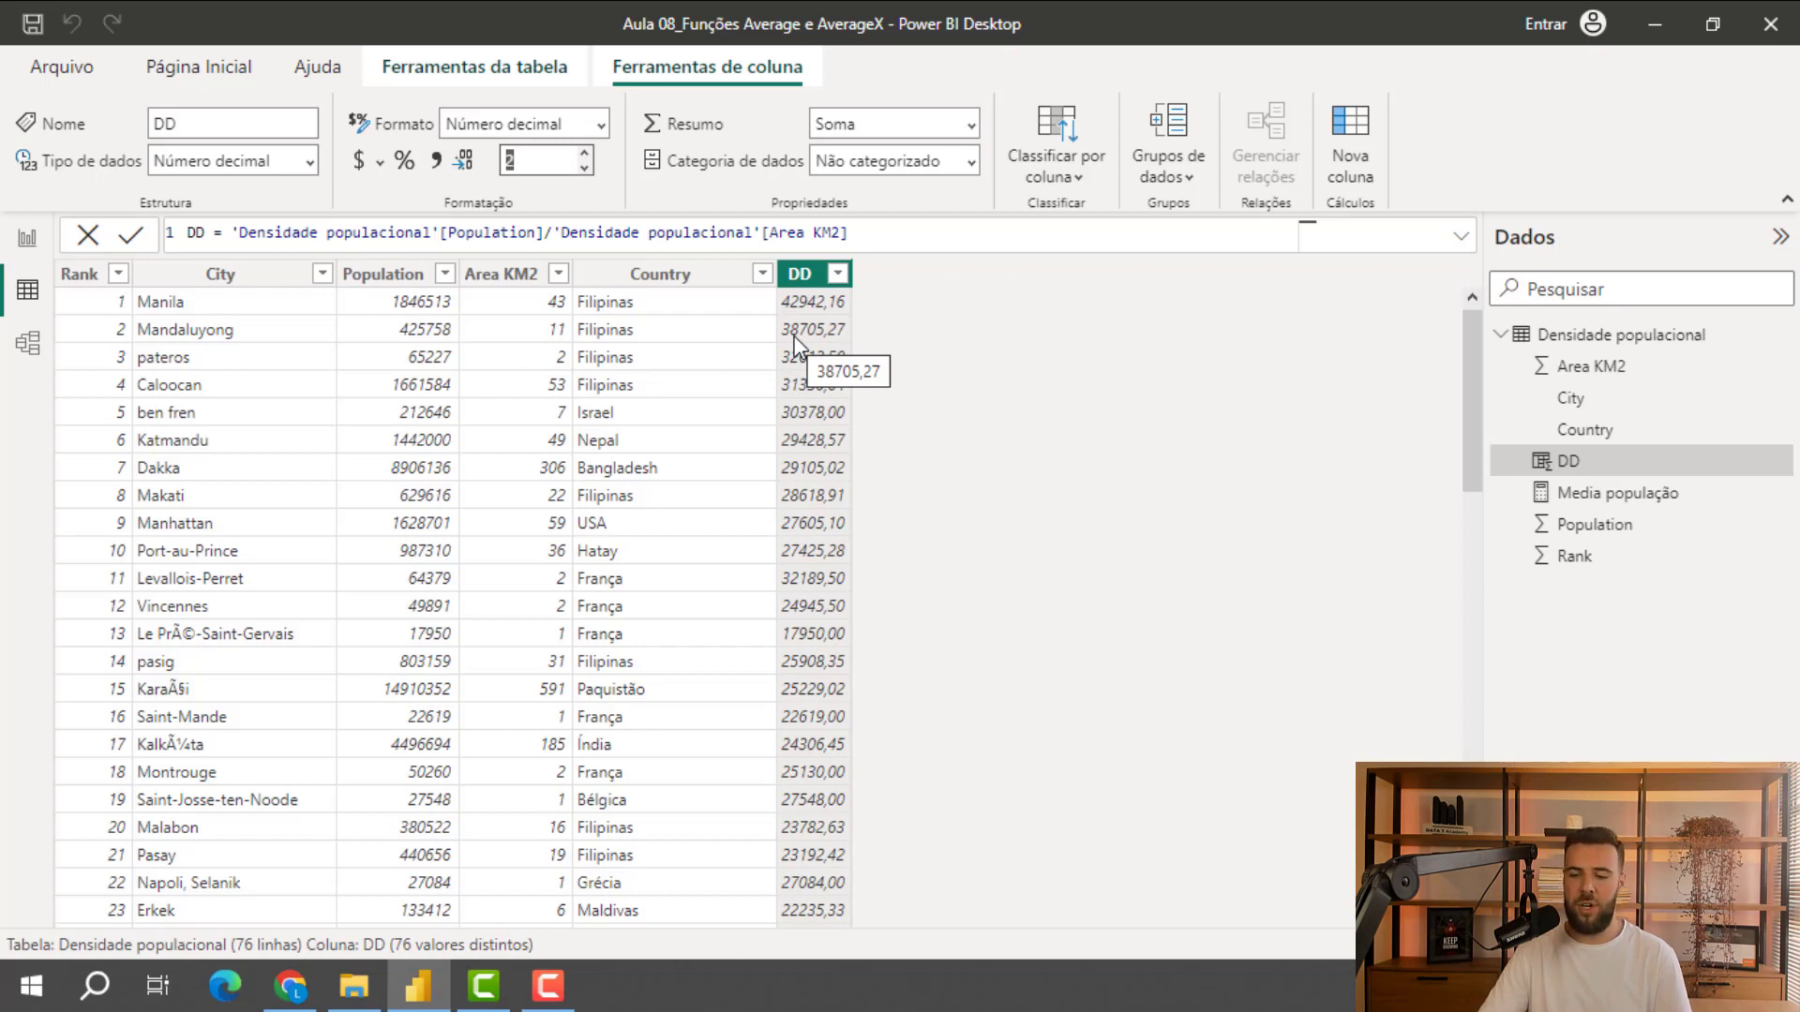
Add a new measure to the Densidade populacional table and name it "Media DD AVERAGE"
click(1587, 342)
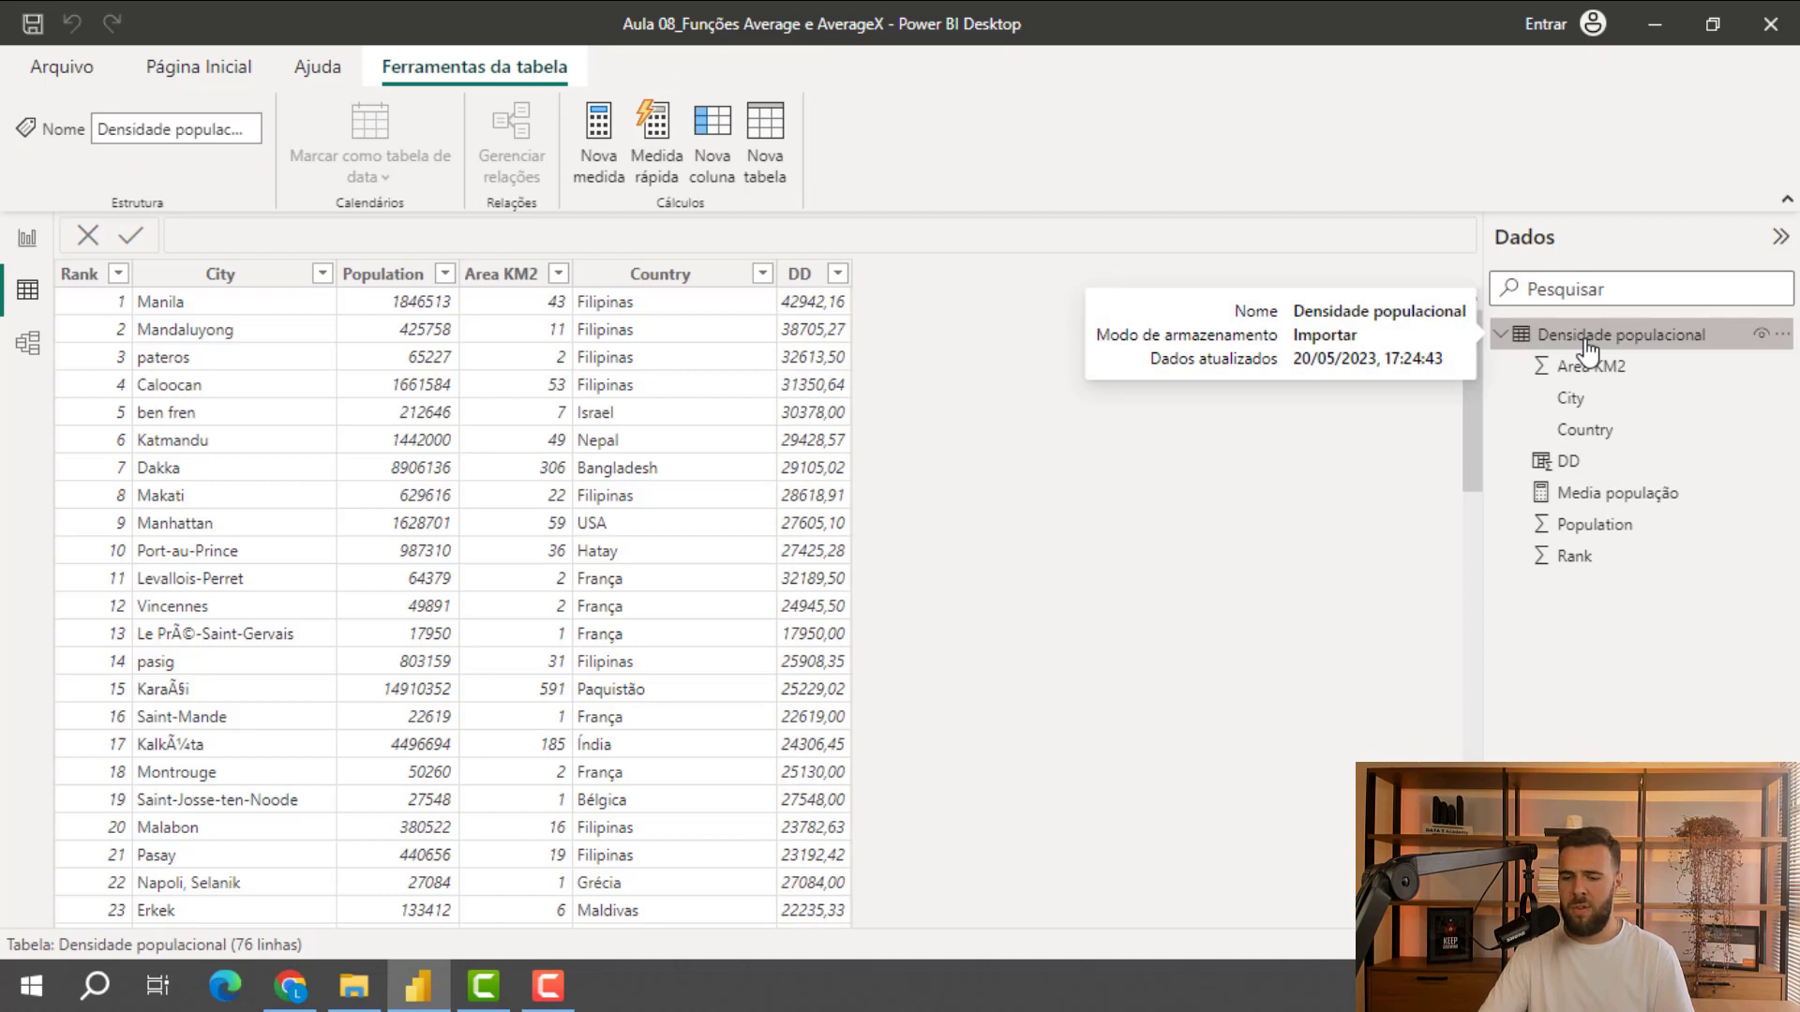
right_click(1587, 347)
click(1428, 361)
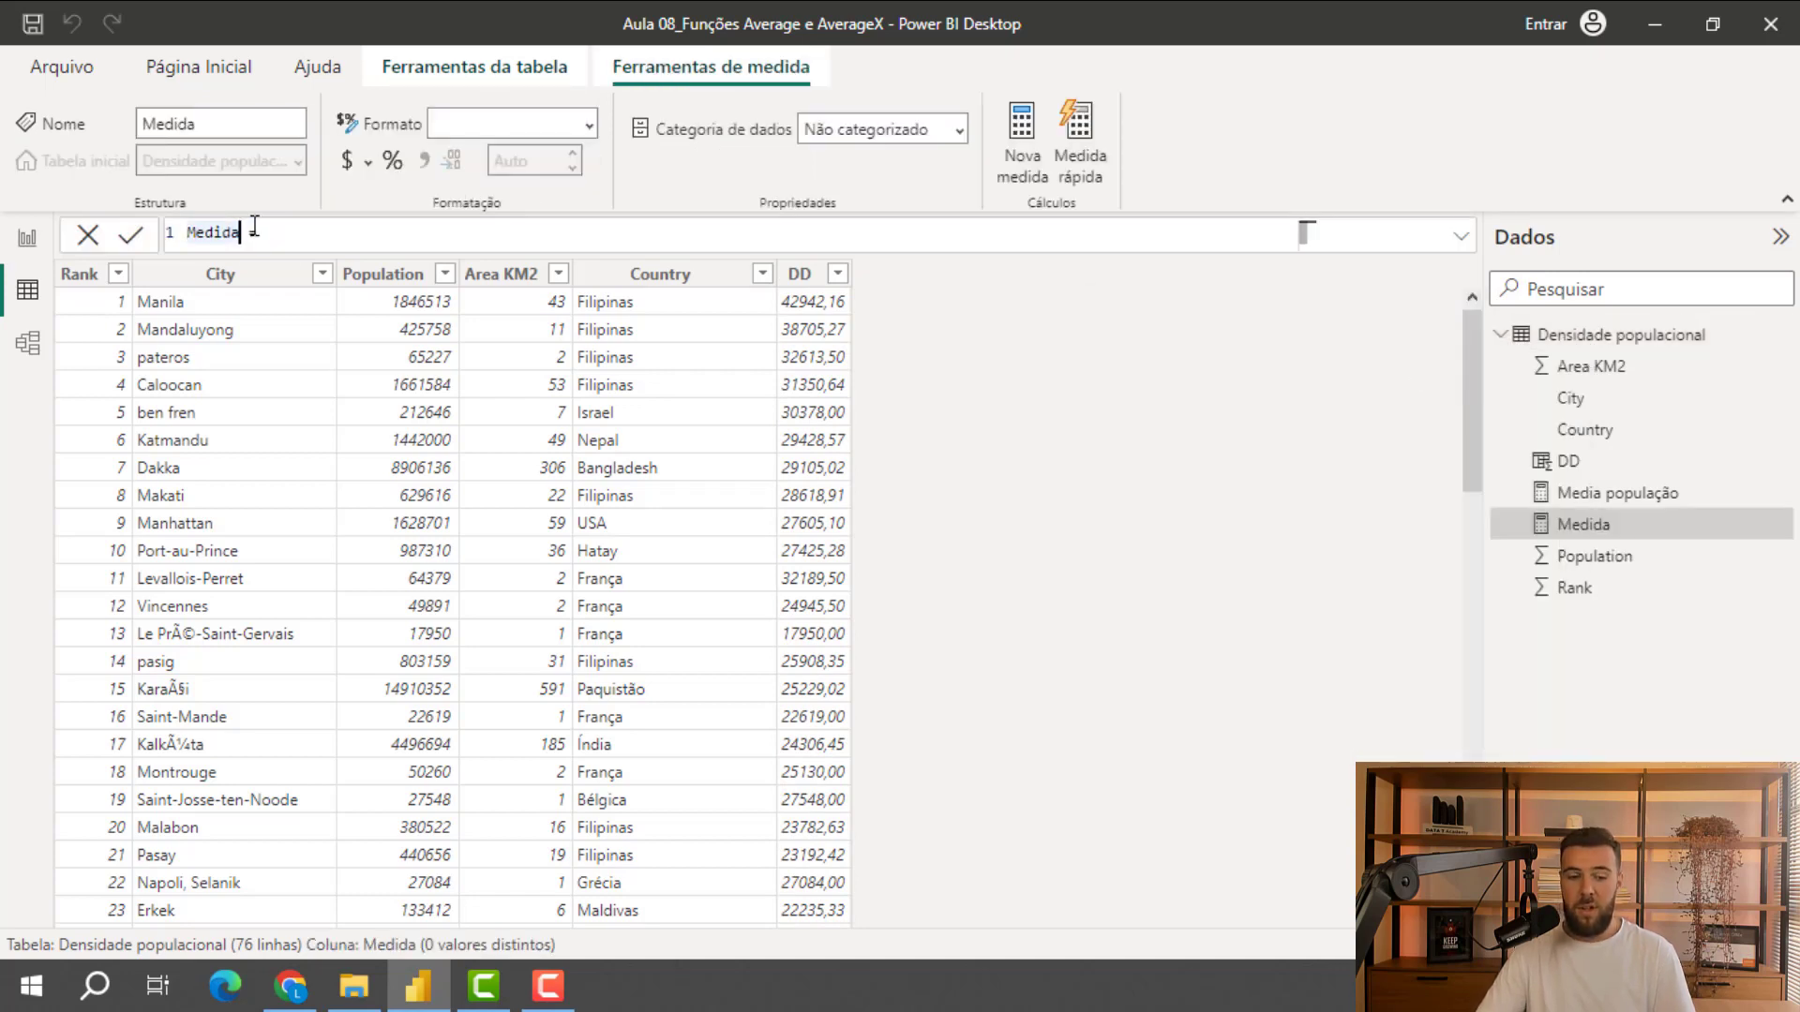
text(Medi)
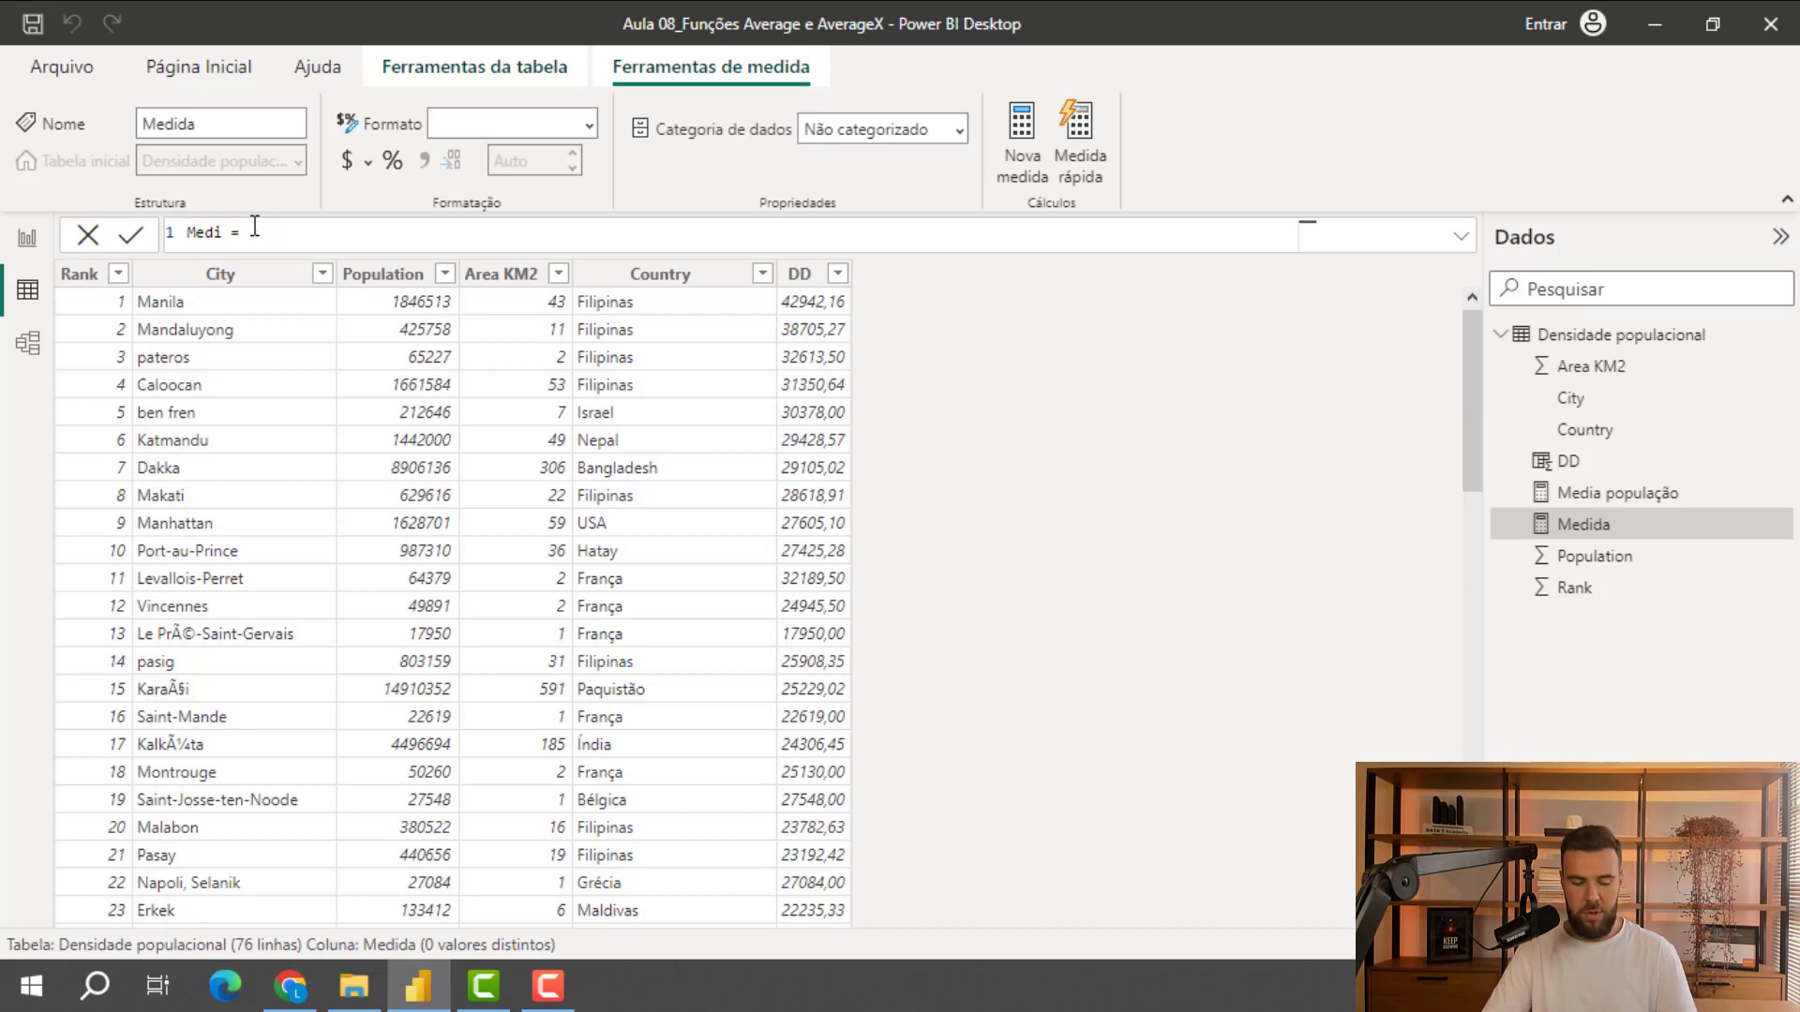
text(a DD )
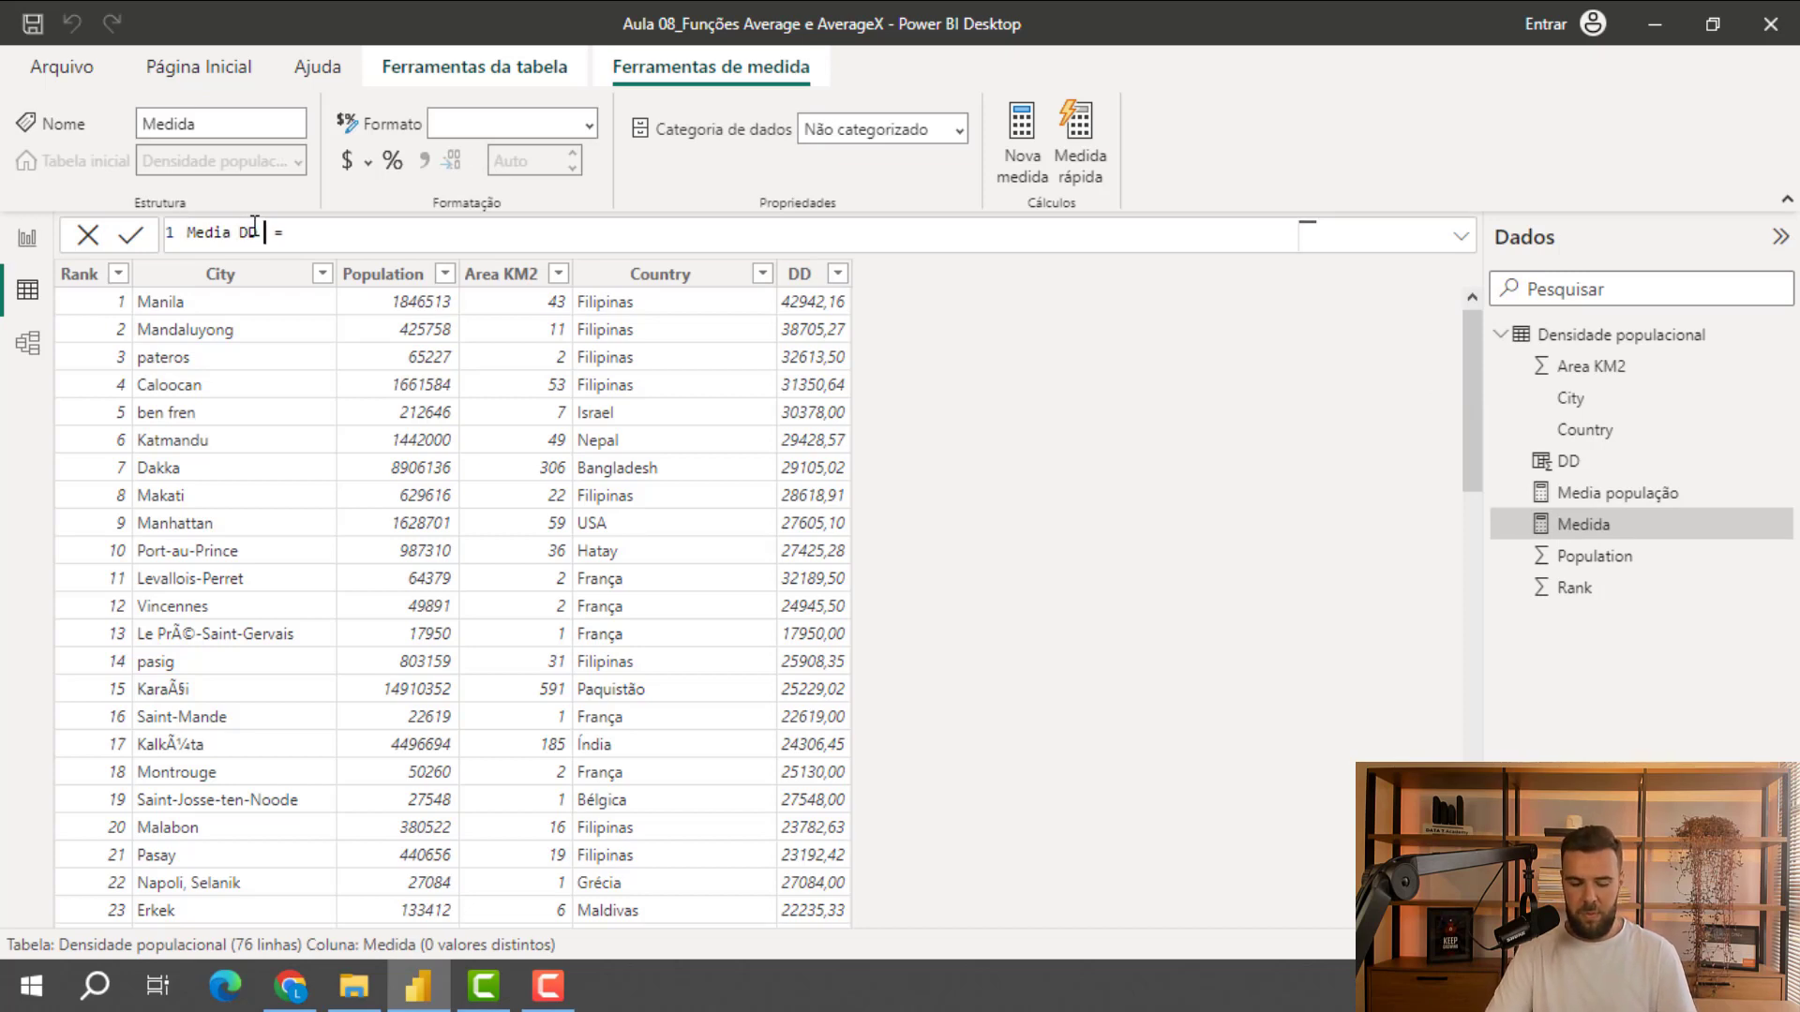
text(a)
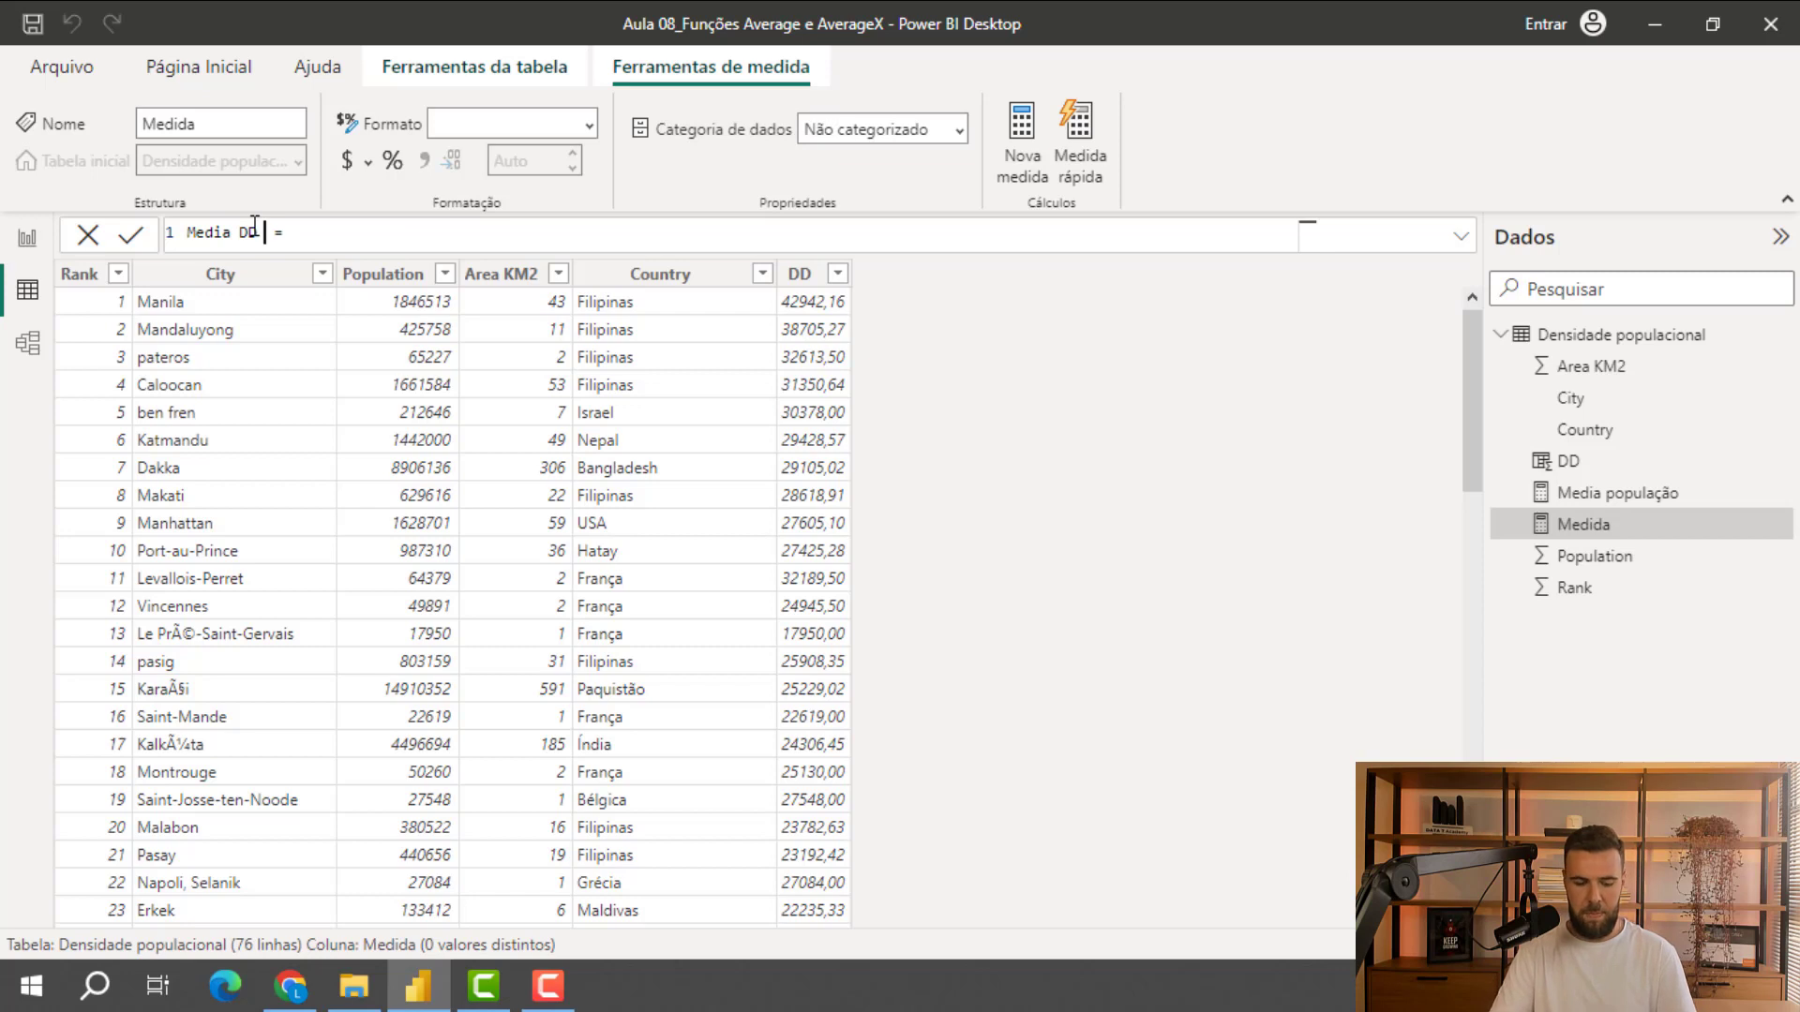
key(BackSpace)
text(A)
key(Caps_Lock)
text(VE )
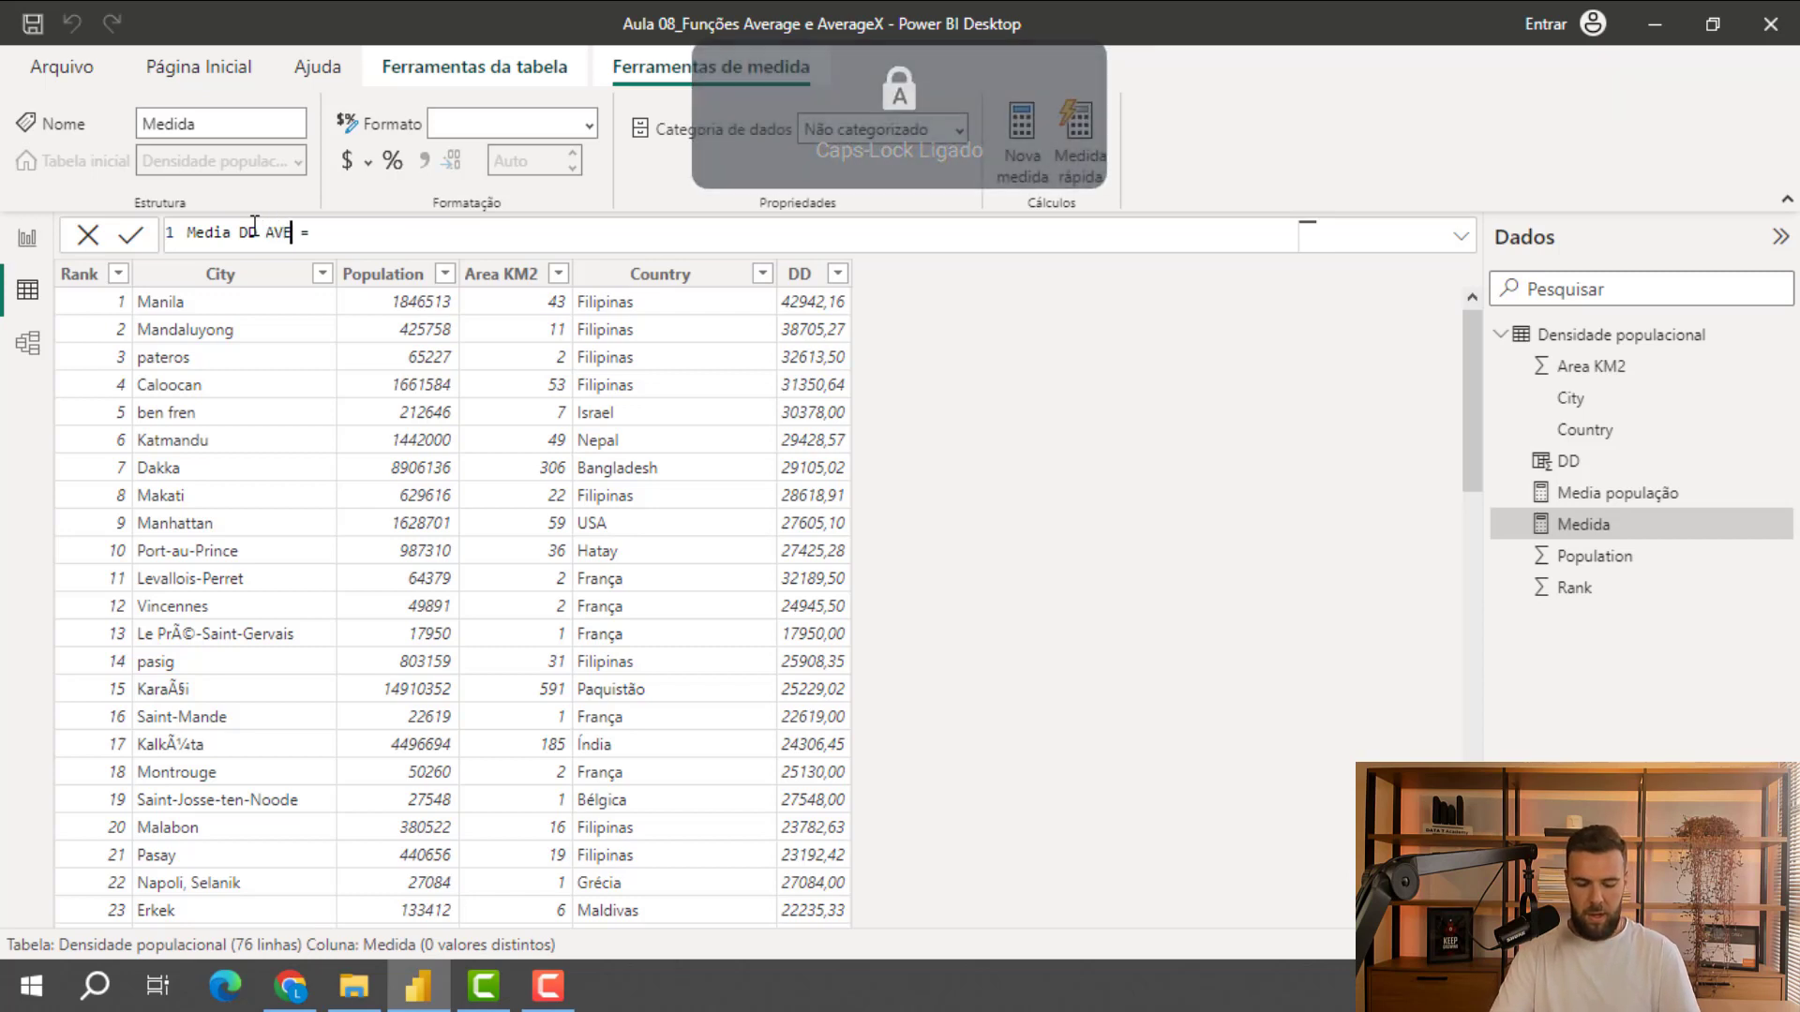
text(RAGE)
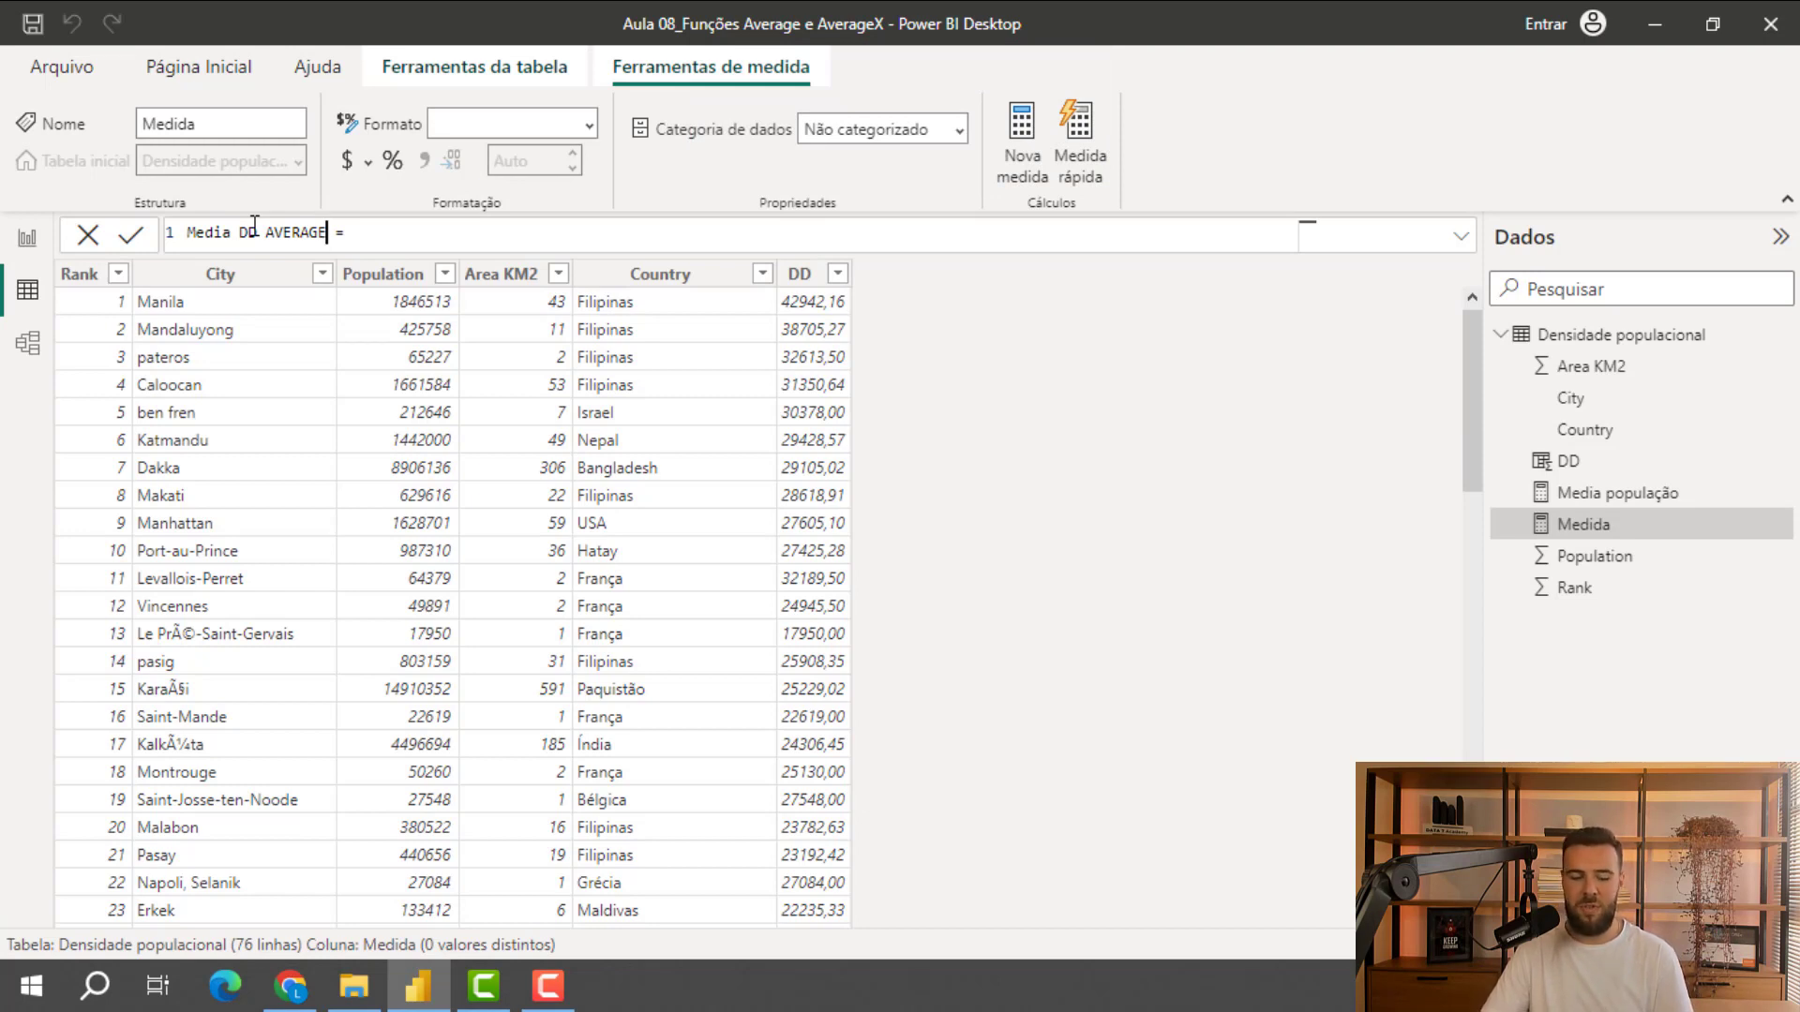
key(Caps_Lock)
Define the Media DD AVERAGE measure as AVERAGE('Densidade populacional'[DD]) and commit the formula
click(409, 246)
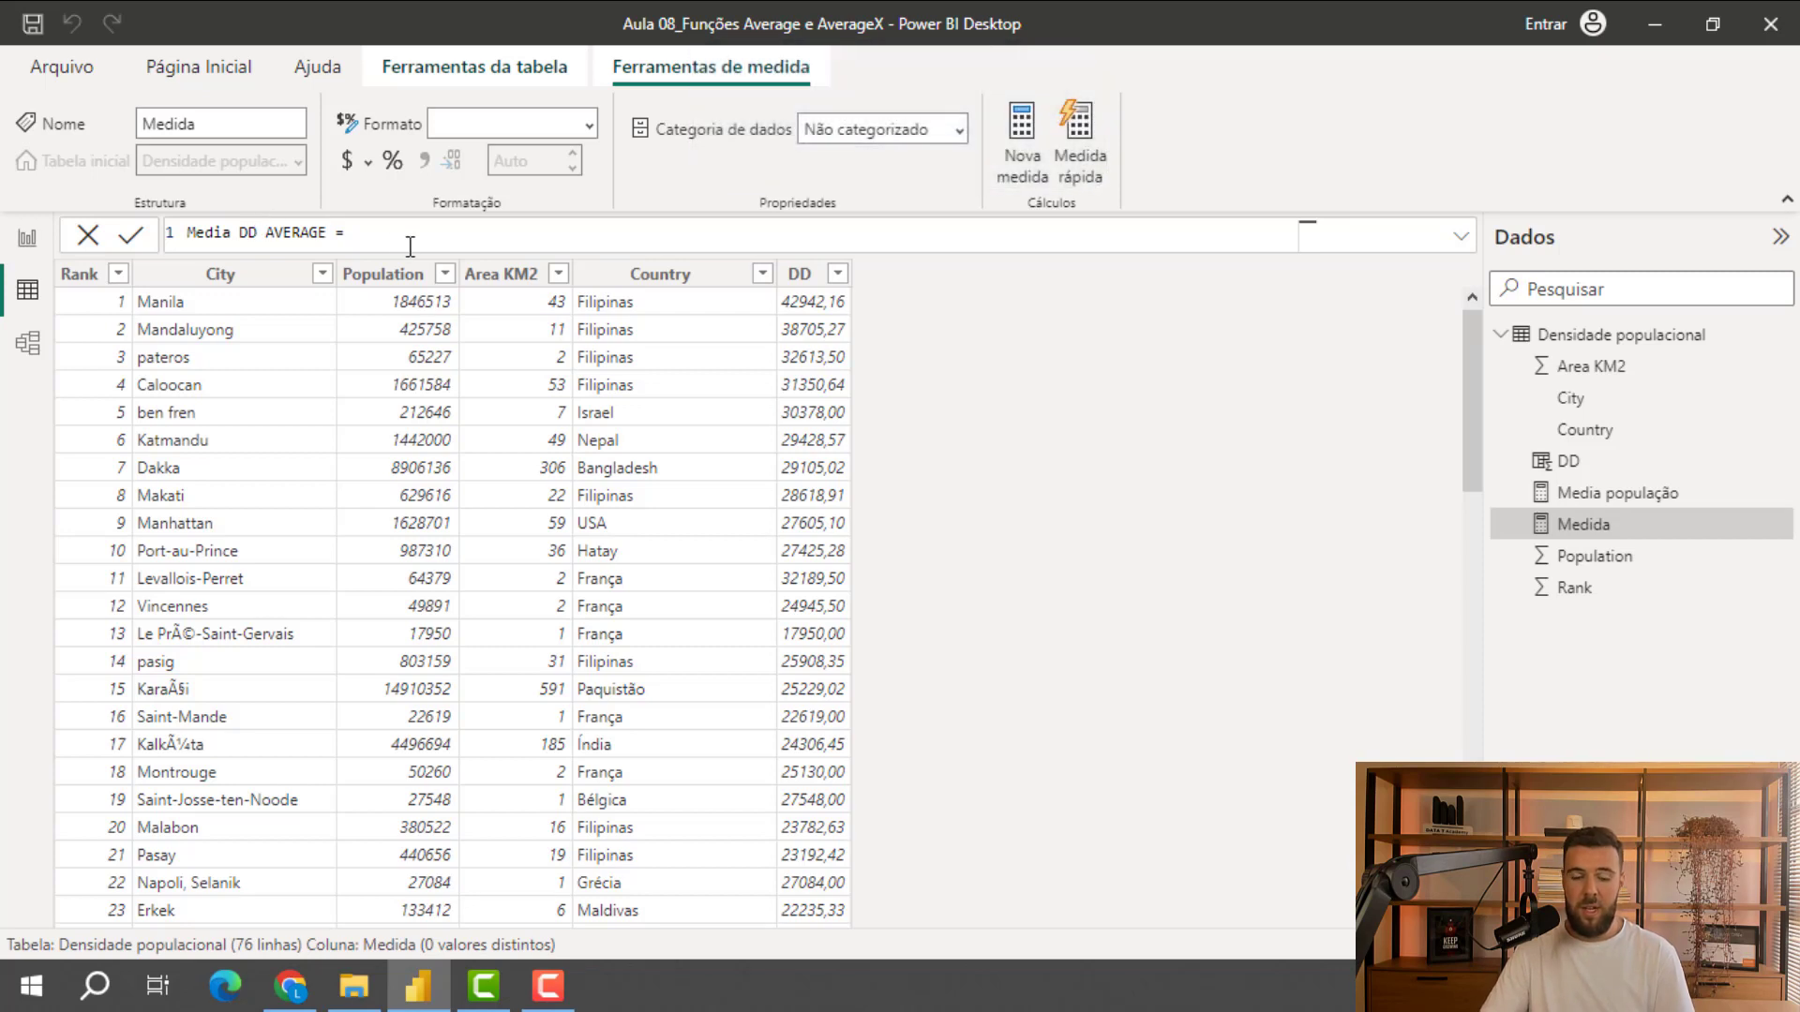
text(av)
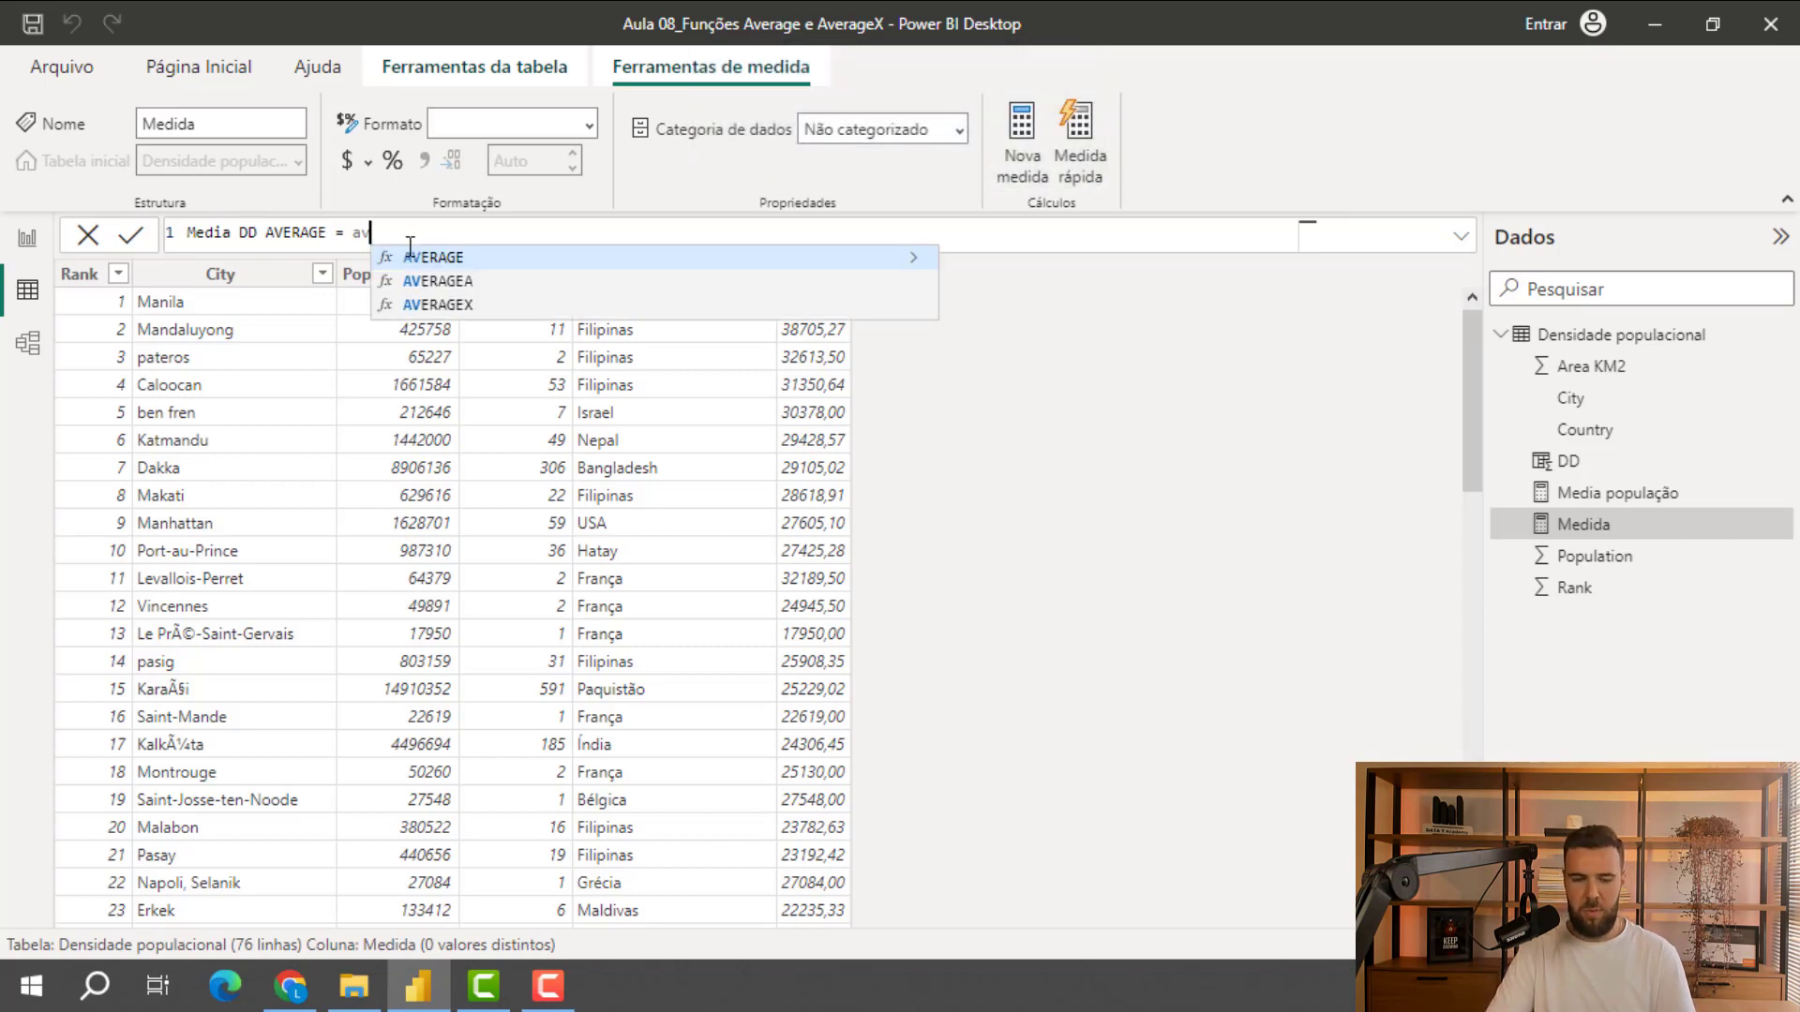
click(436, 257)
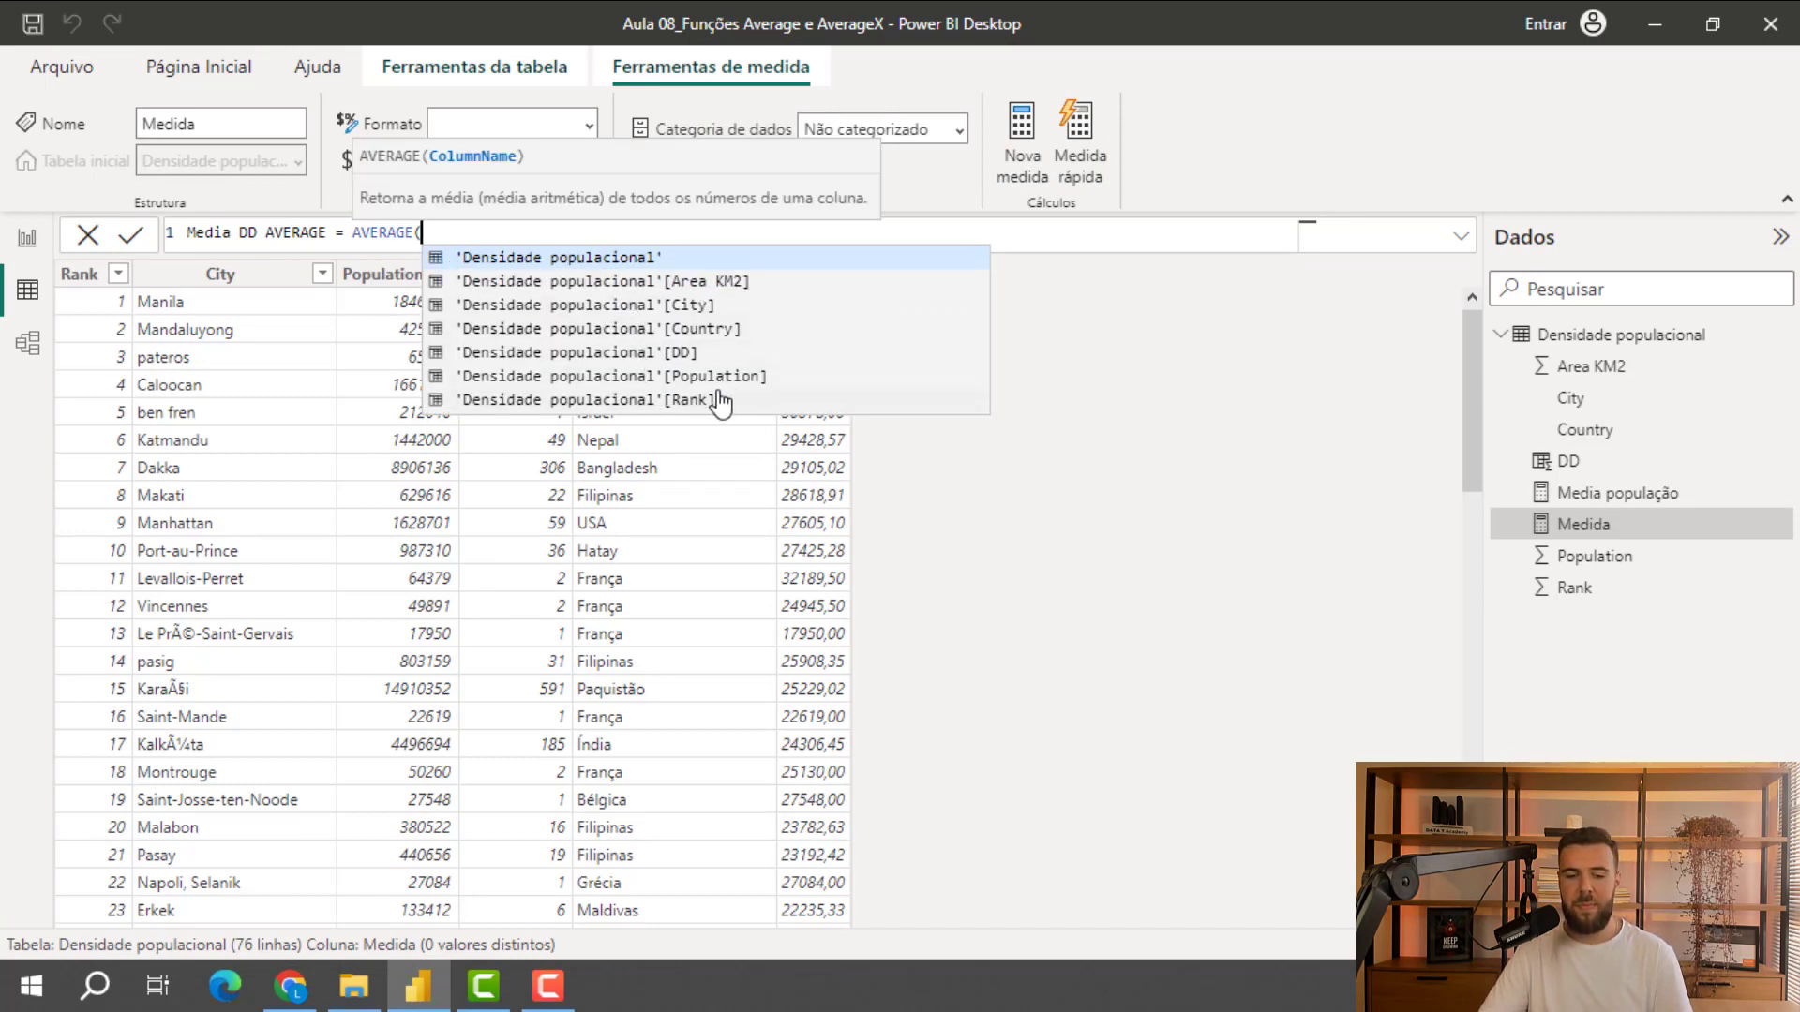
click(635, 361)
text())
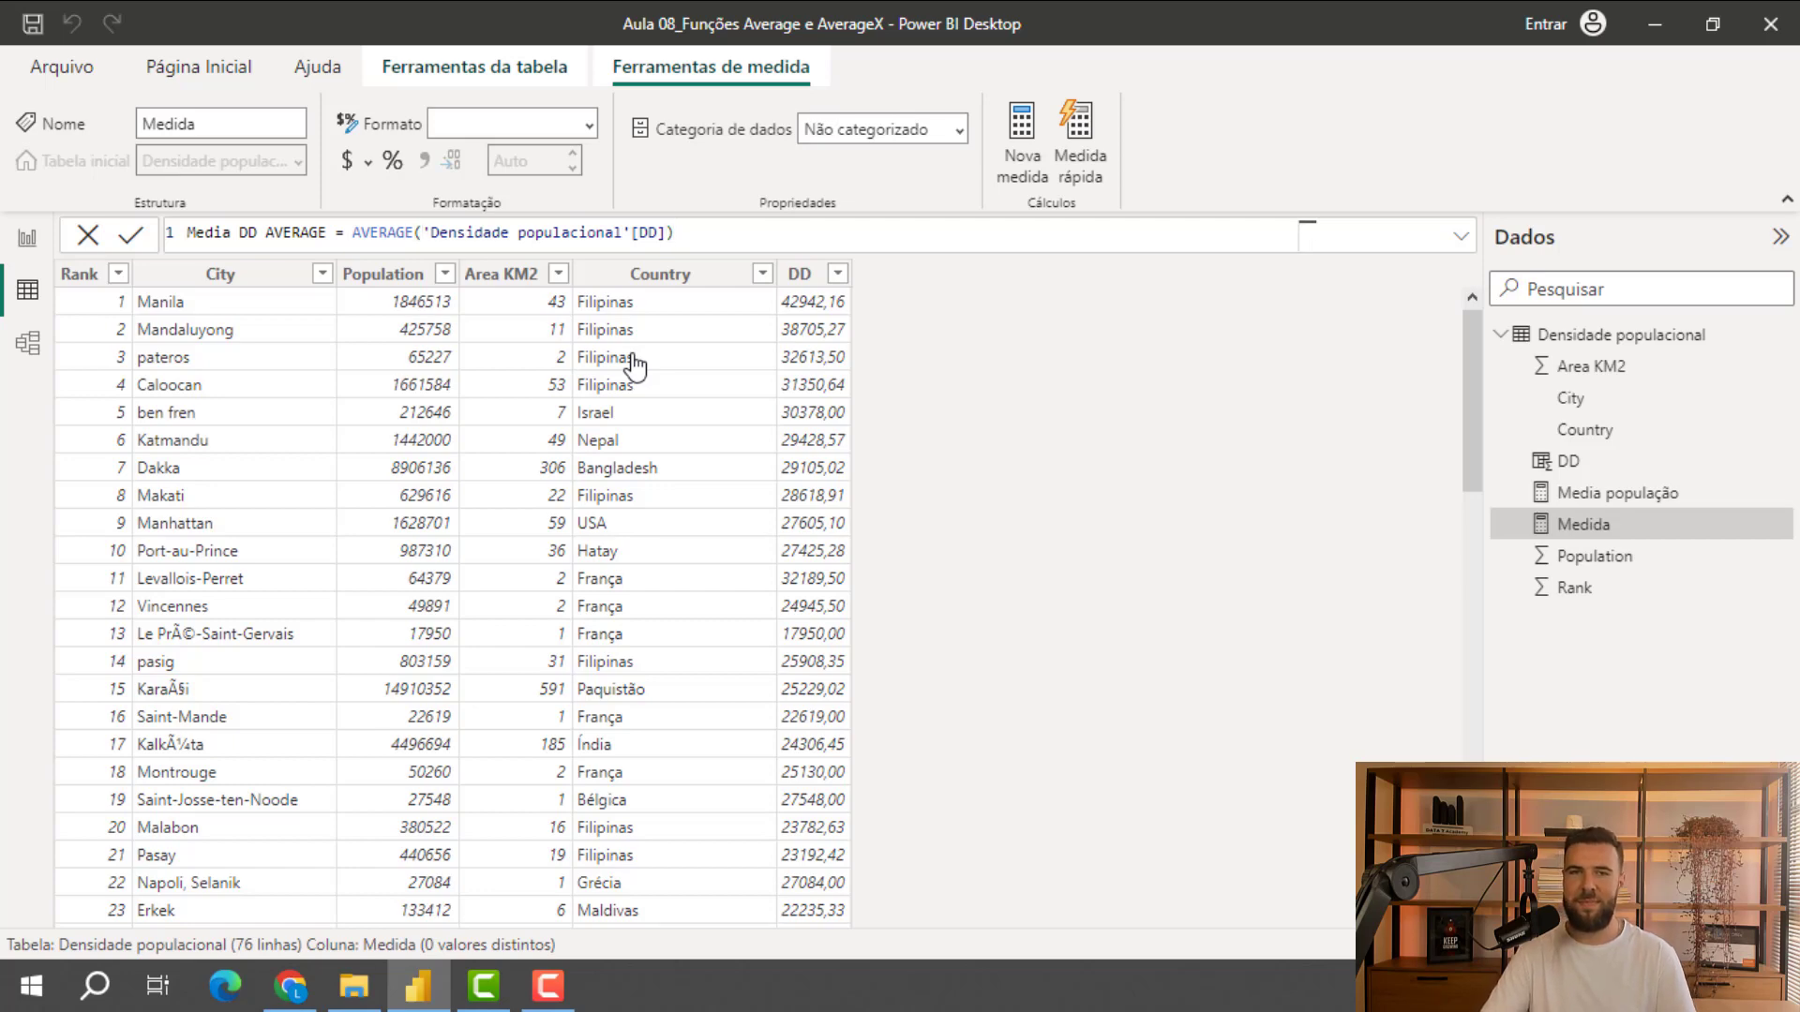
key(Return)
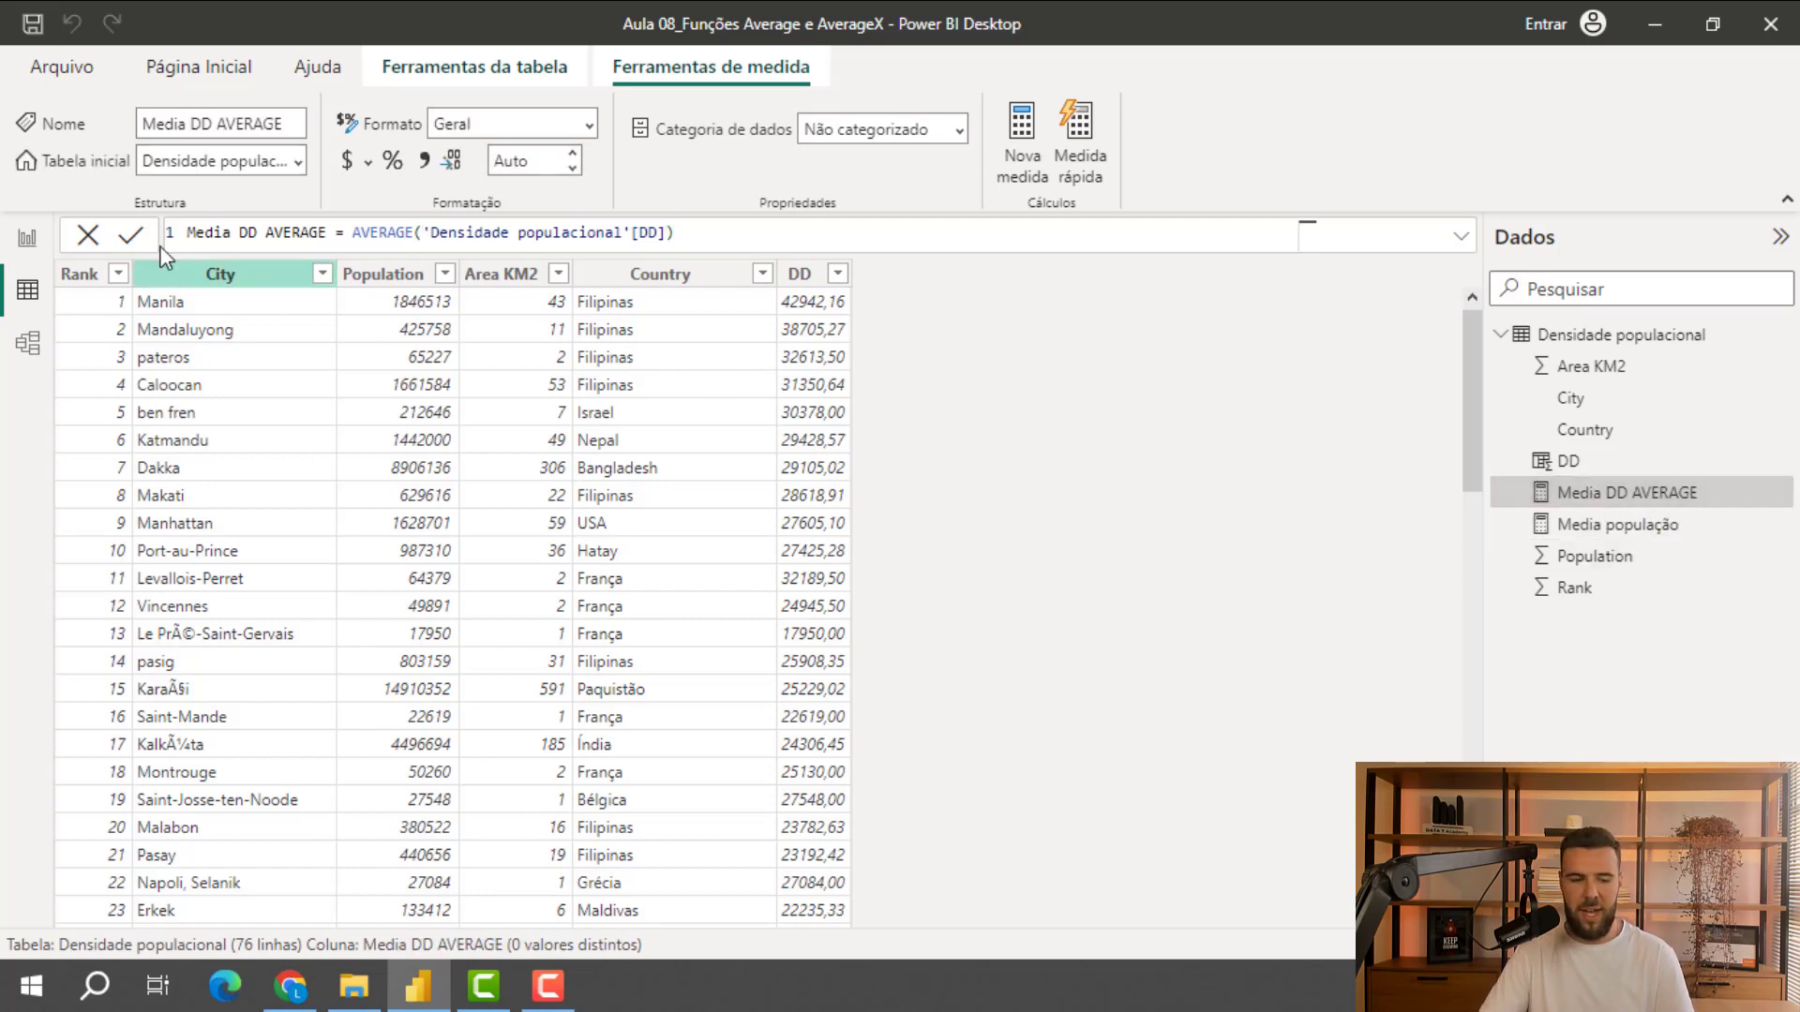
On the report page, add a second card showing Media DD AVERAGE beside the Media população card and widen it
click(27, 238)
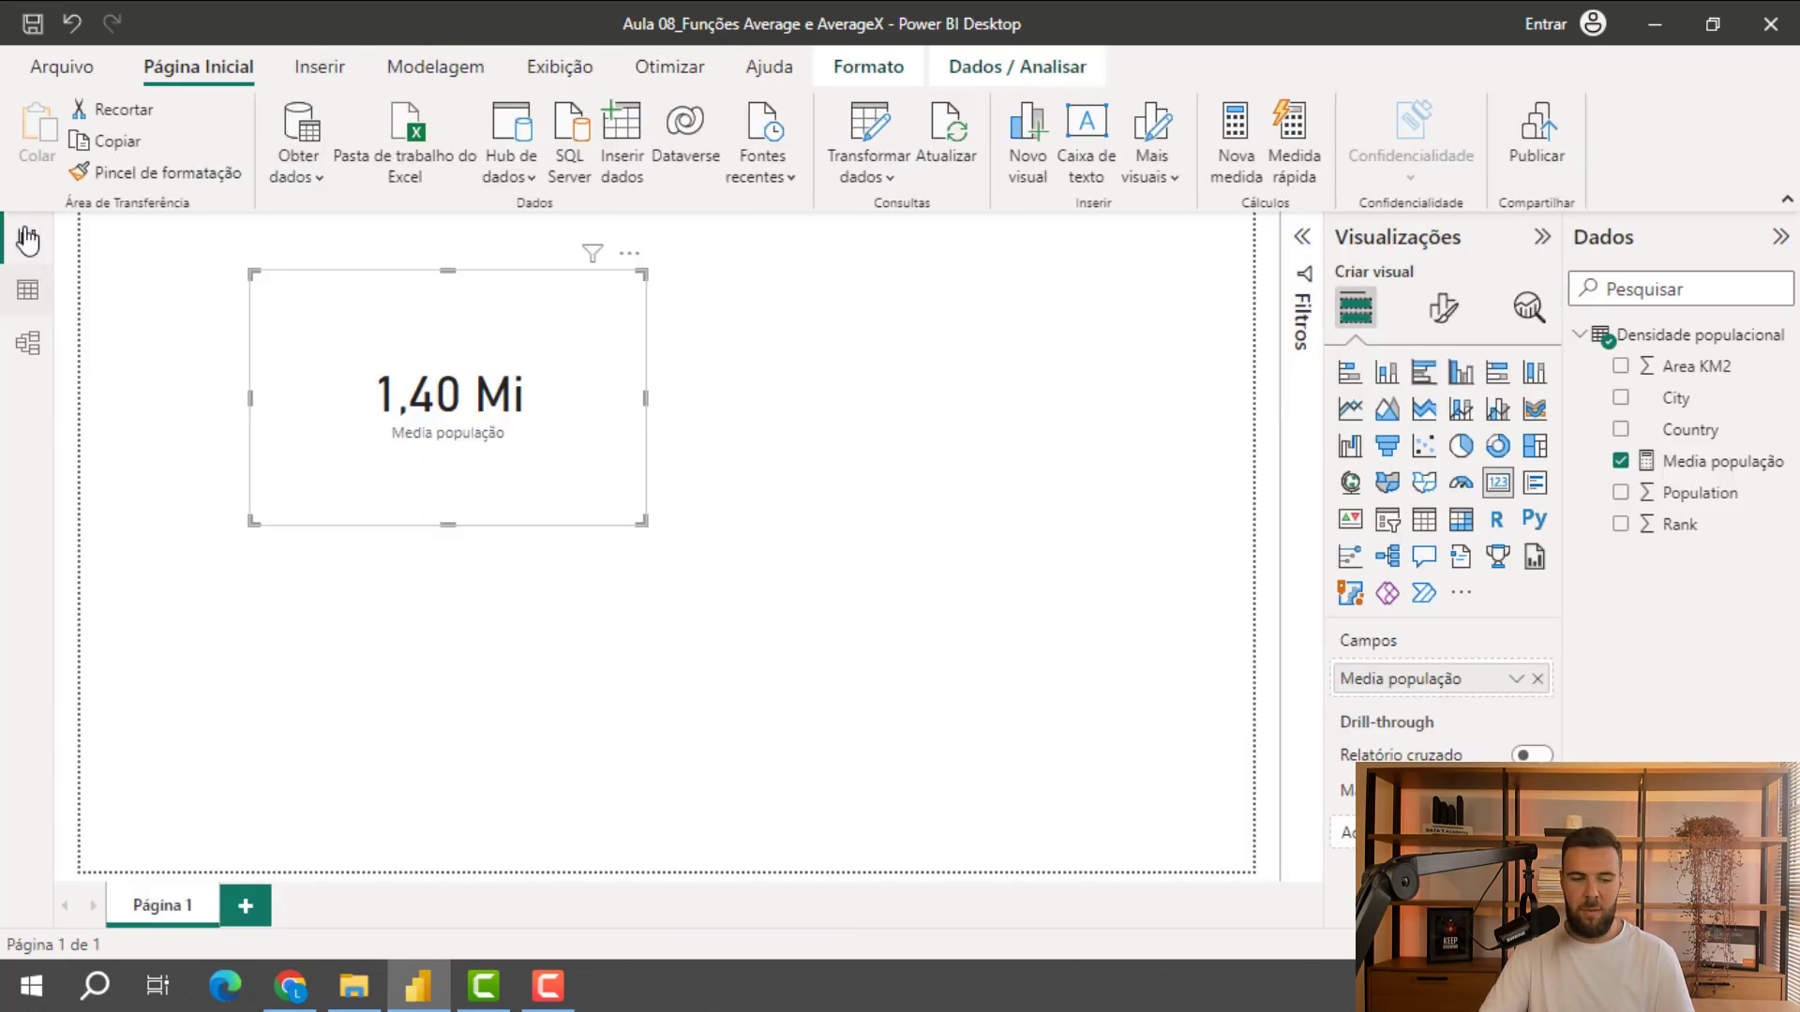
click(846, 462)
click(1500, 491)
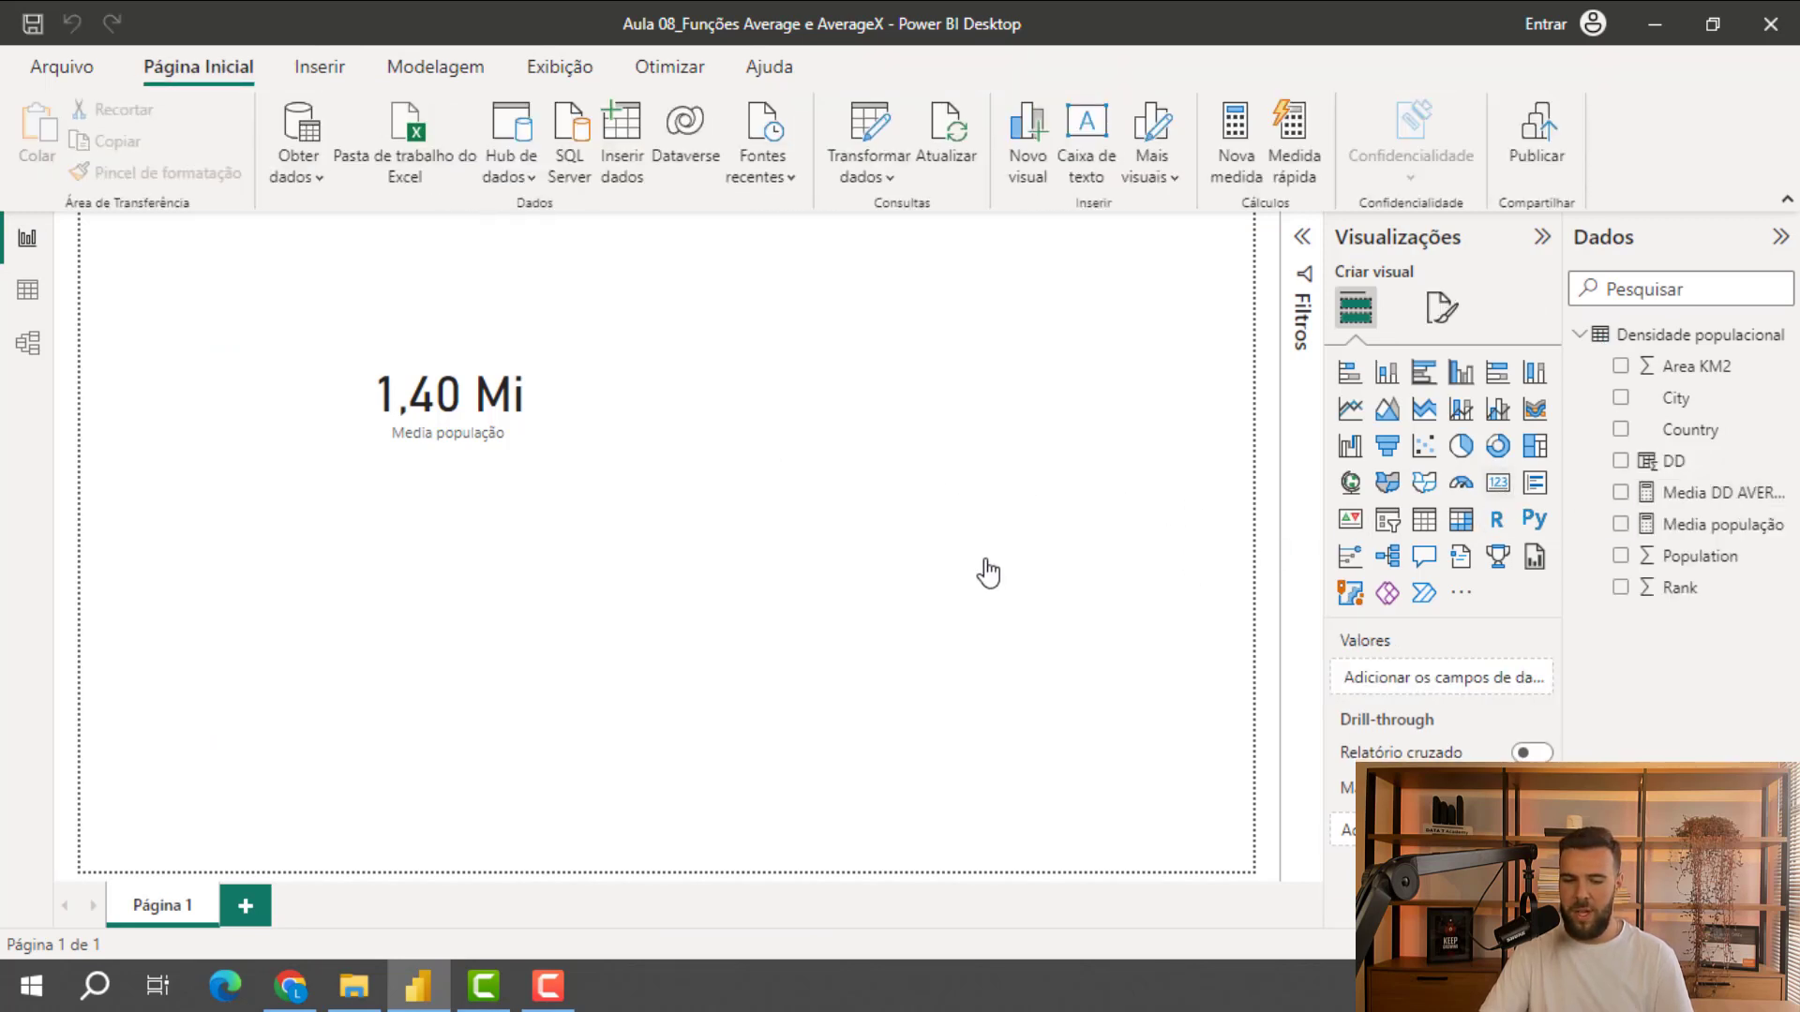
drag(394, 611, 908, 285)
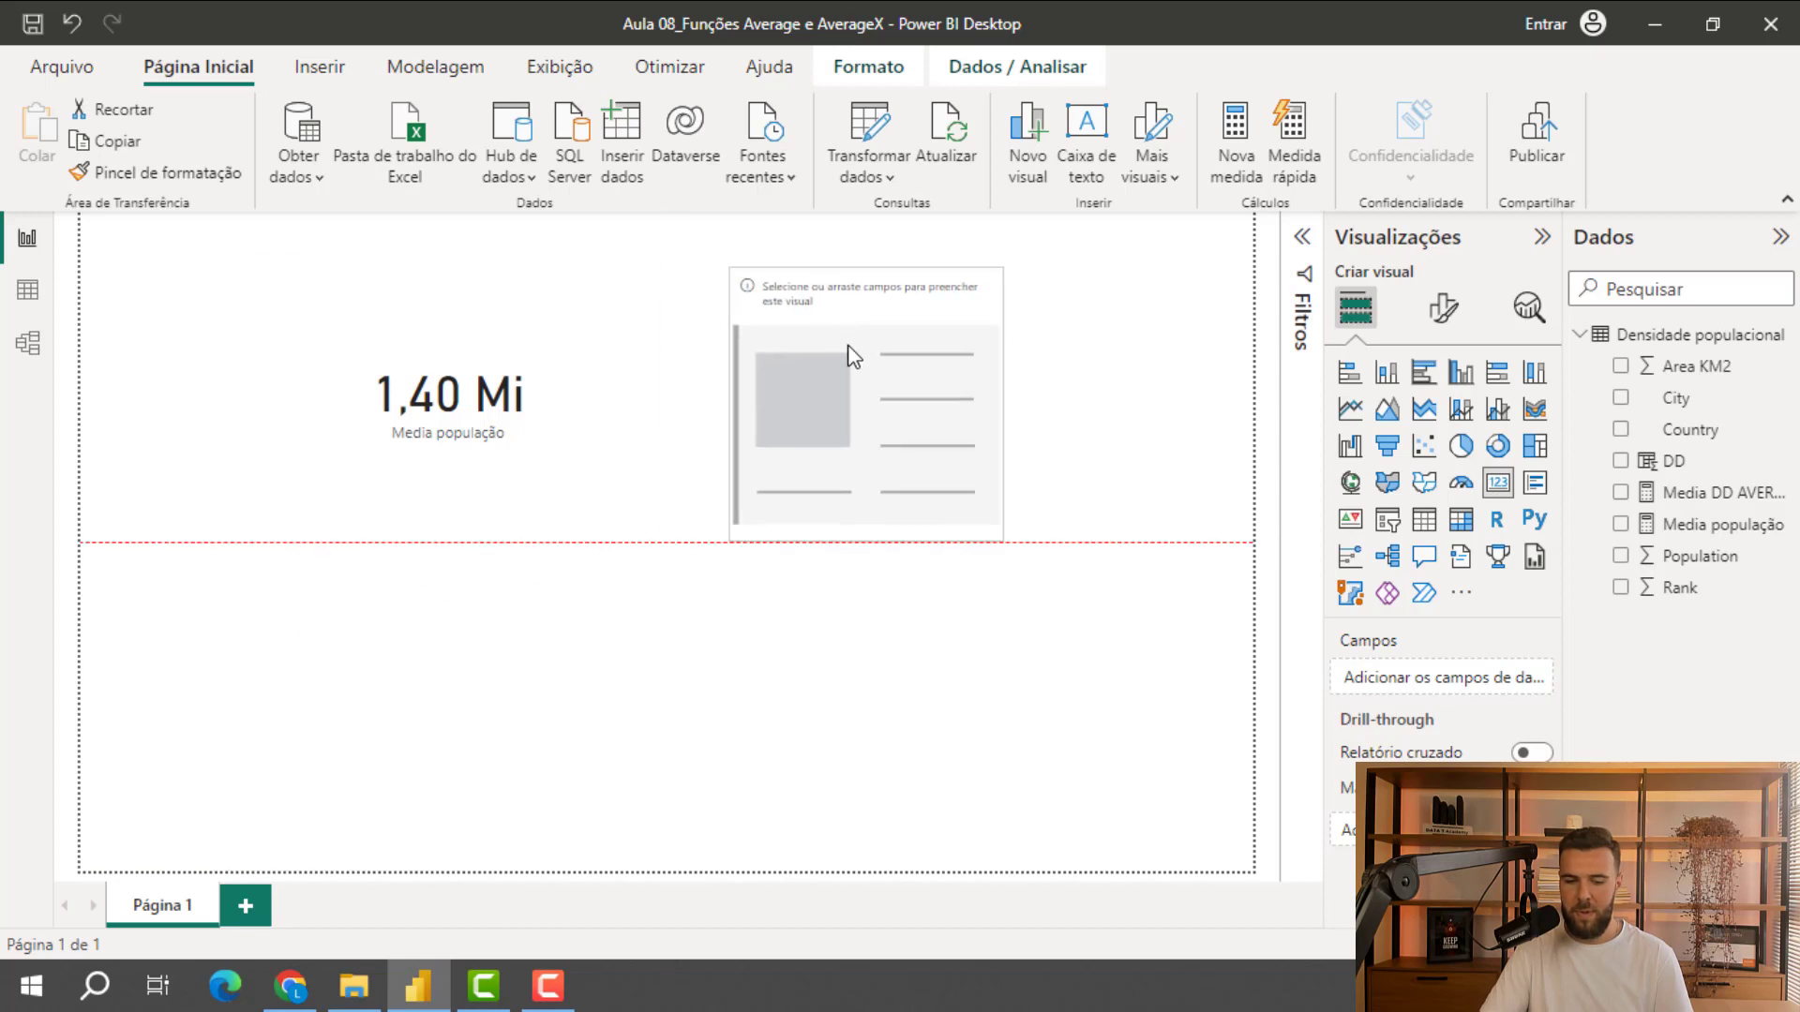
drag(1739, 500, 1485, 687)
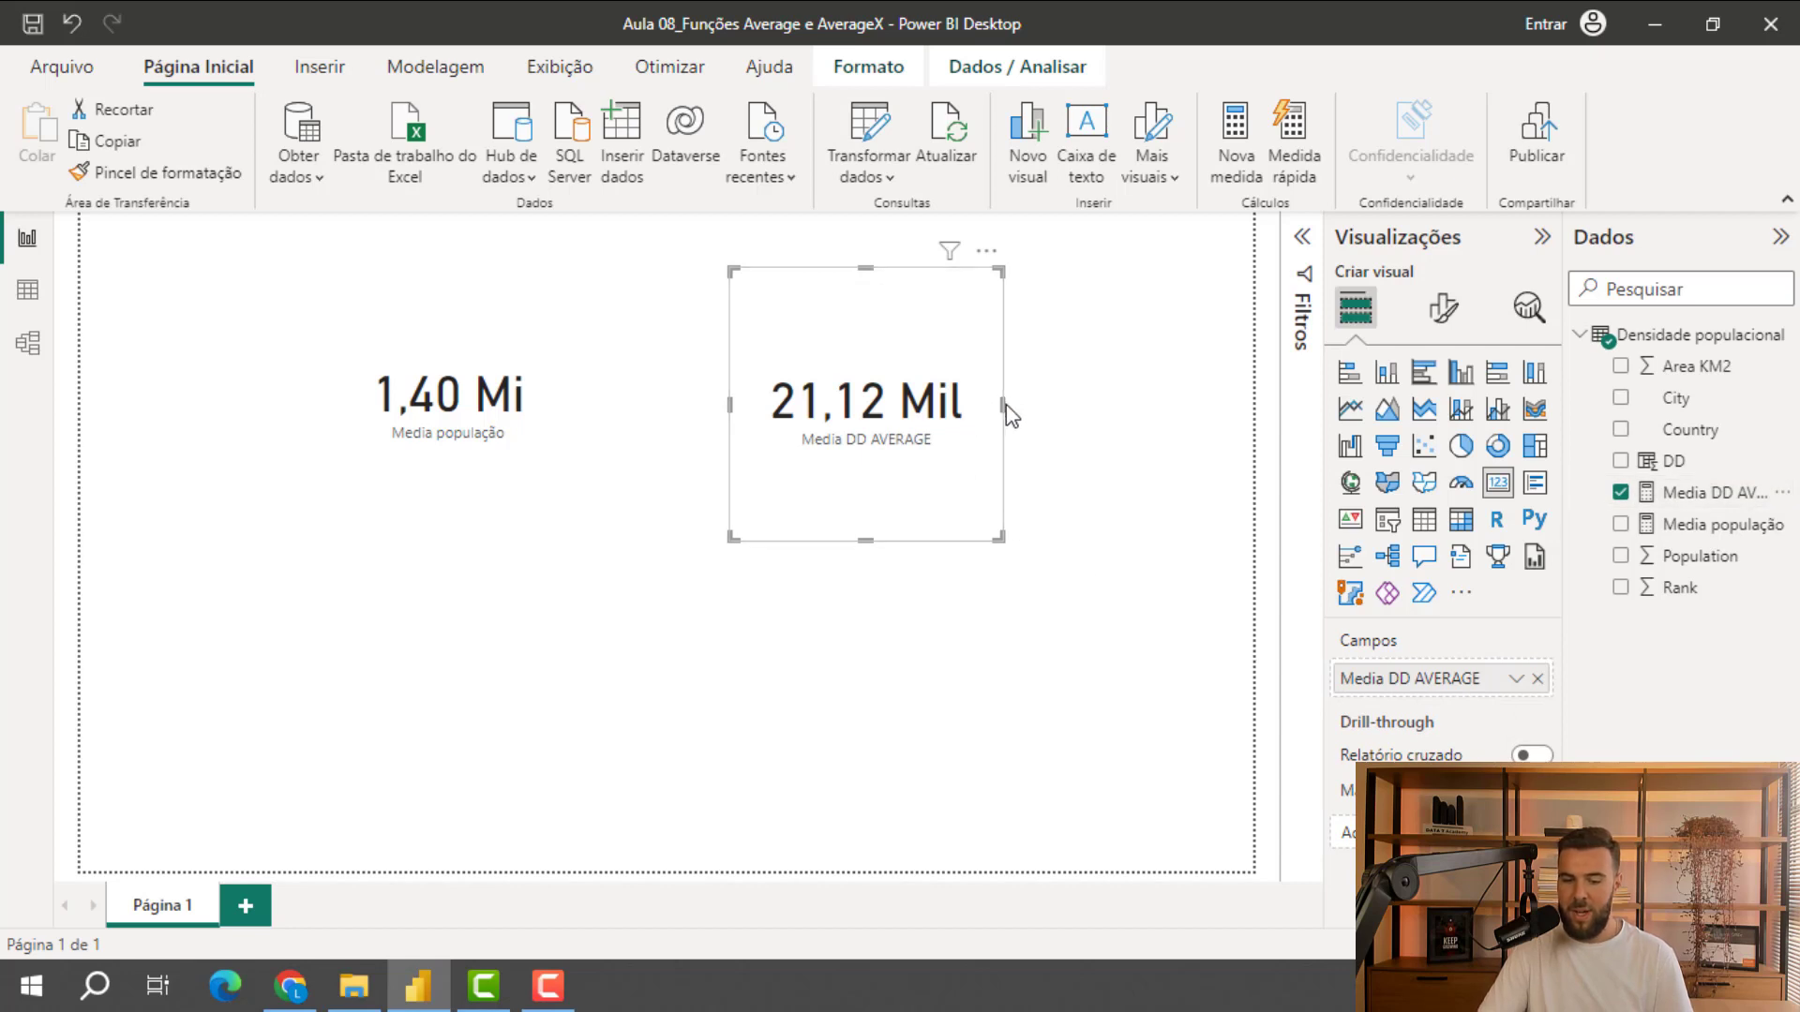
drag(1003, 404, 1102, 413)
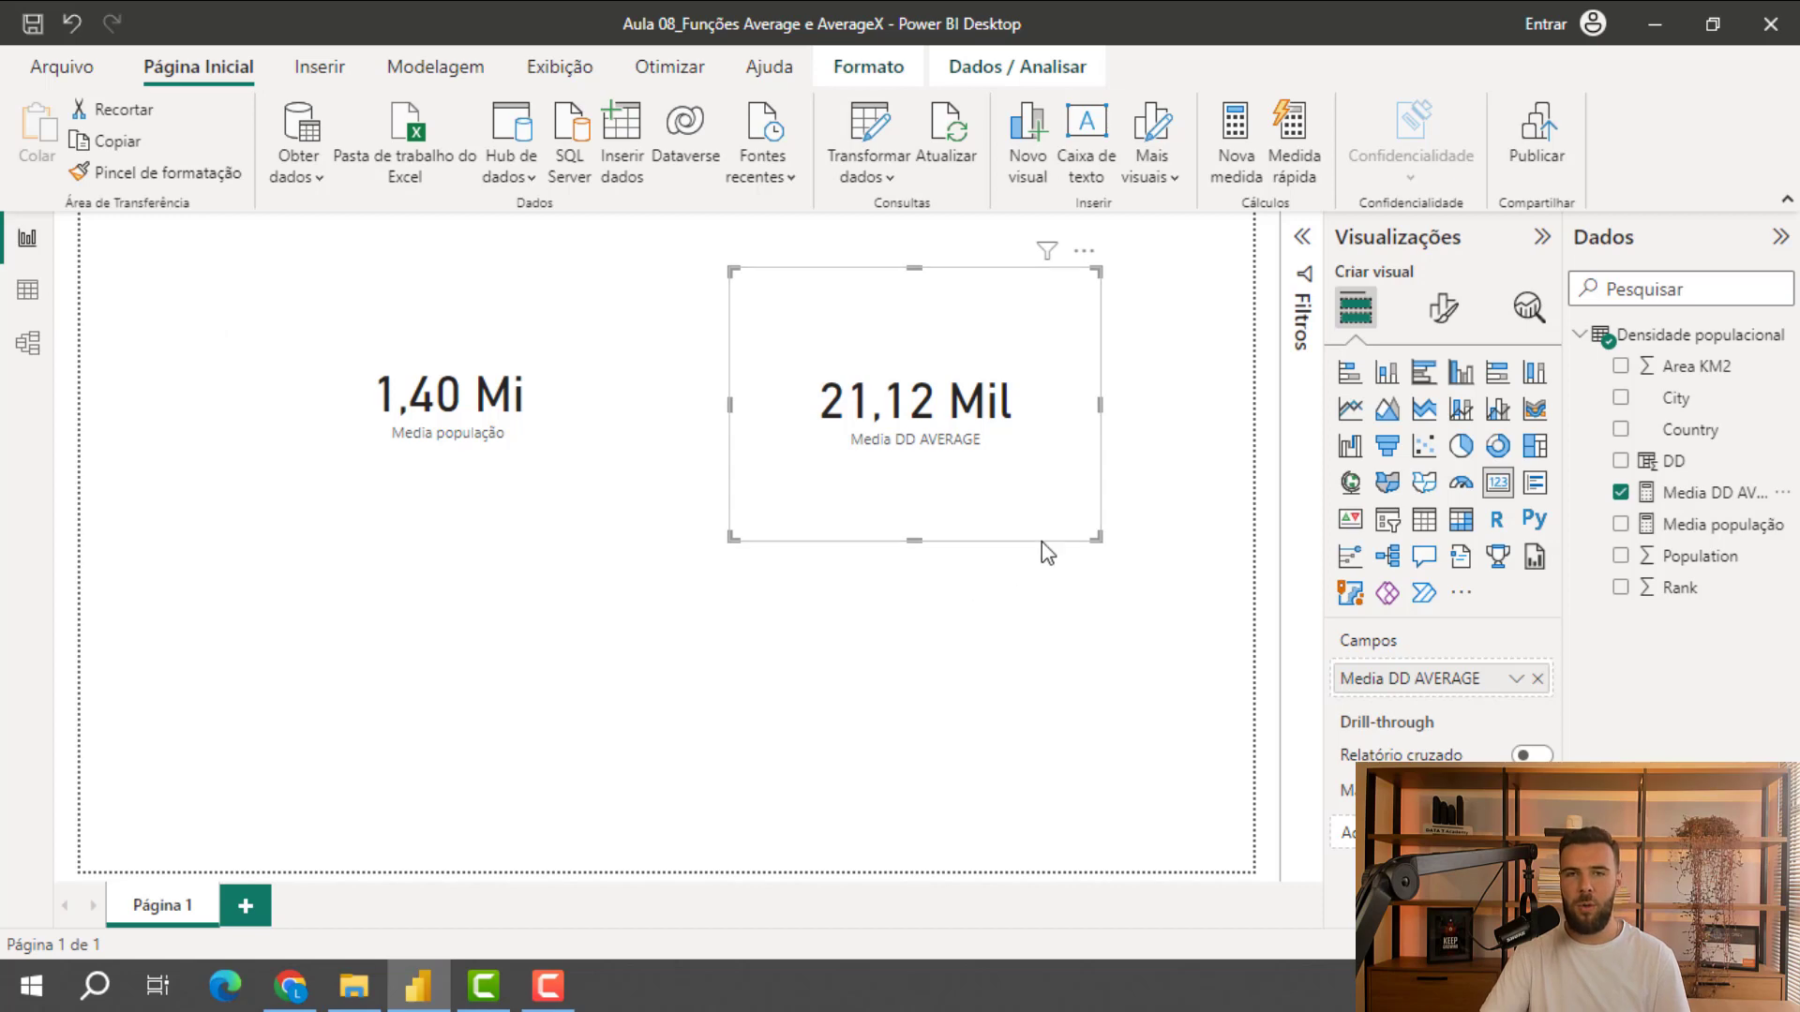
Return to the table view, add a new measure to Densidade populacional and name it "Media DD AVERAGEX"
click(28, 295)
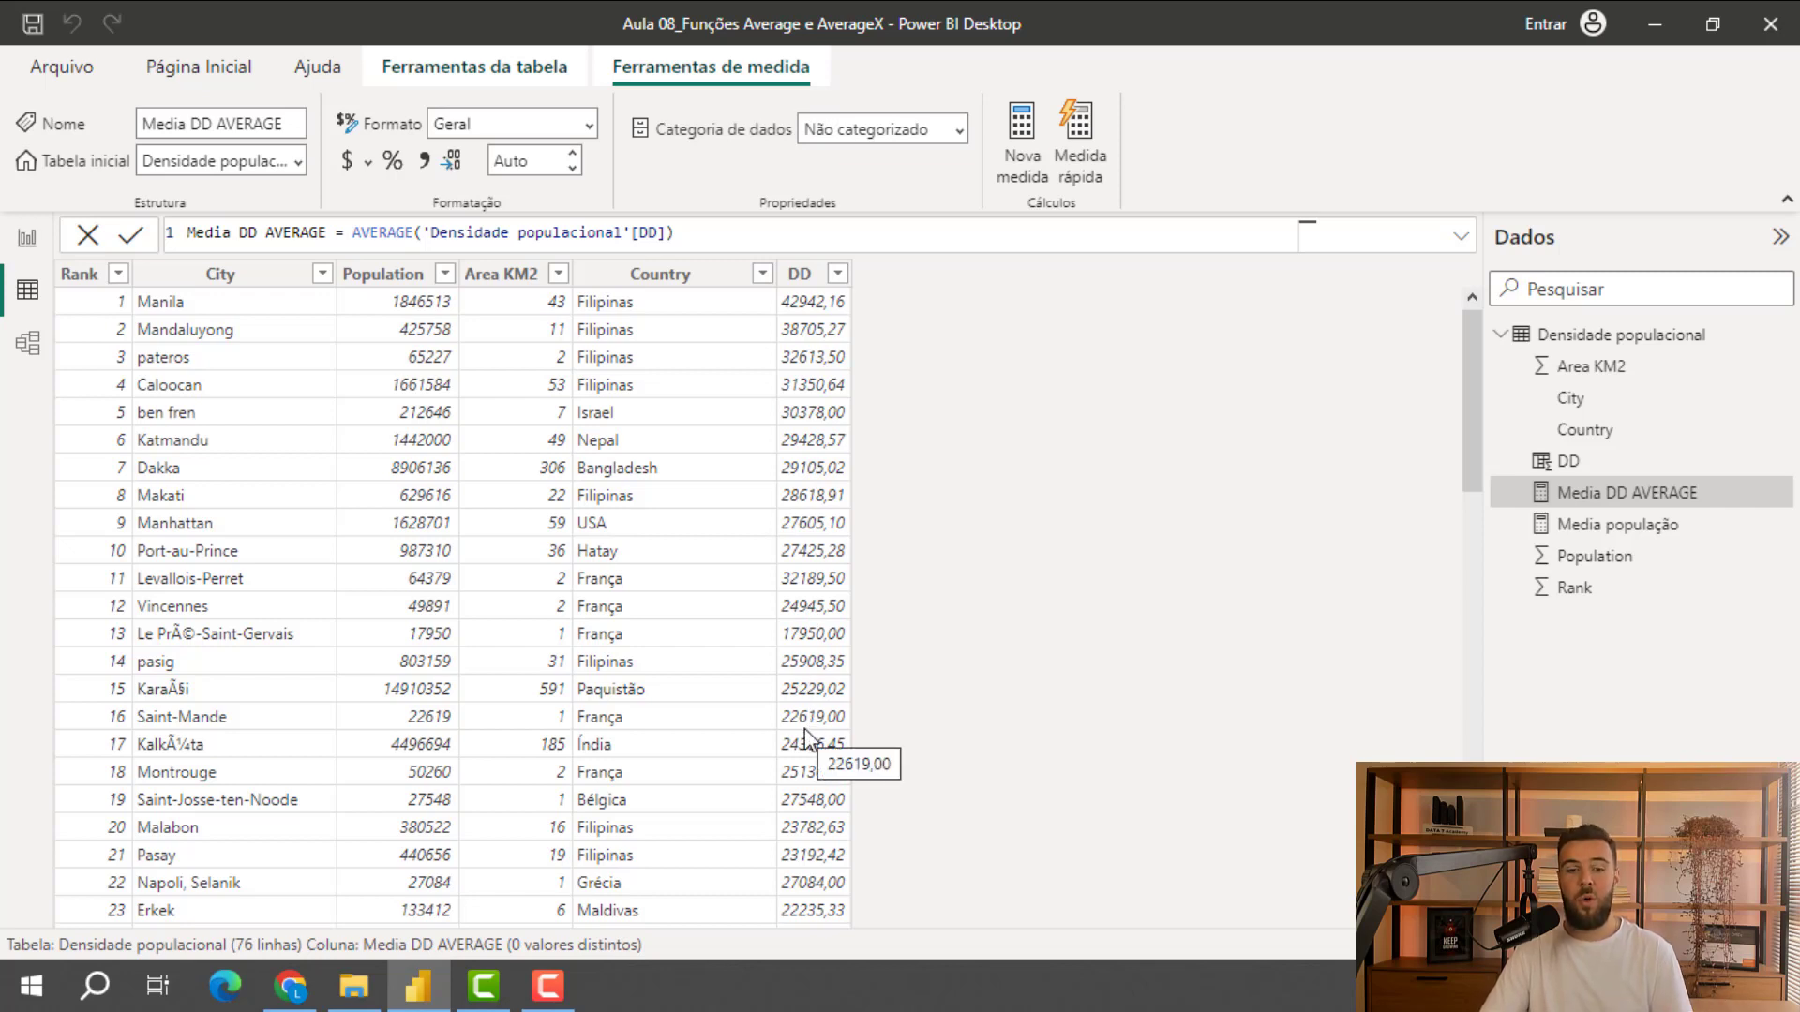
click(1574, 347)
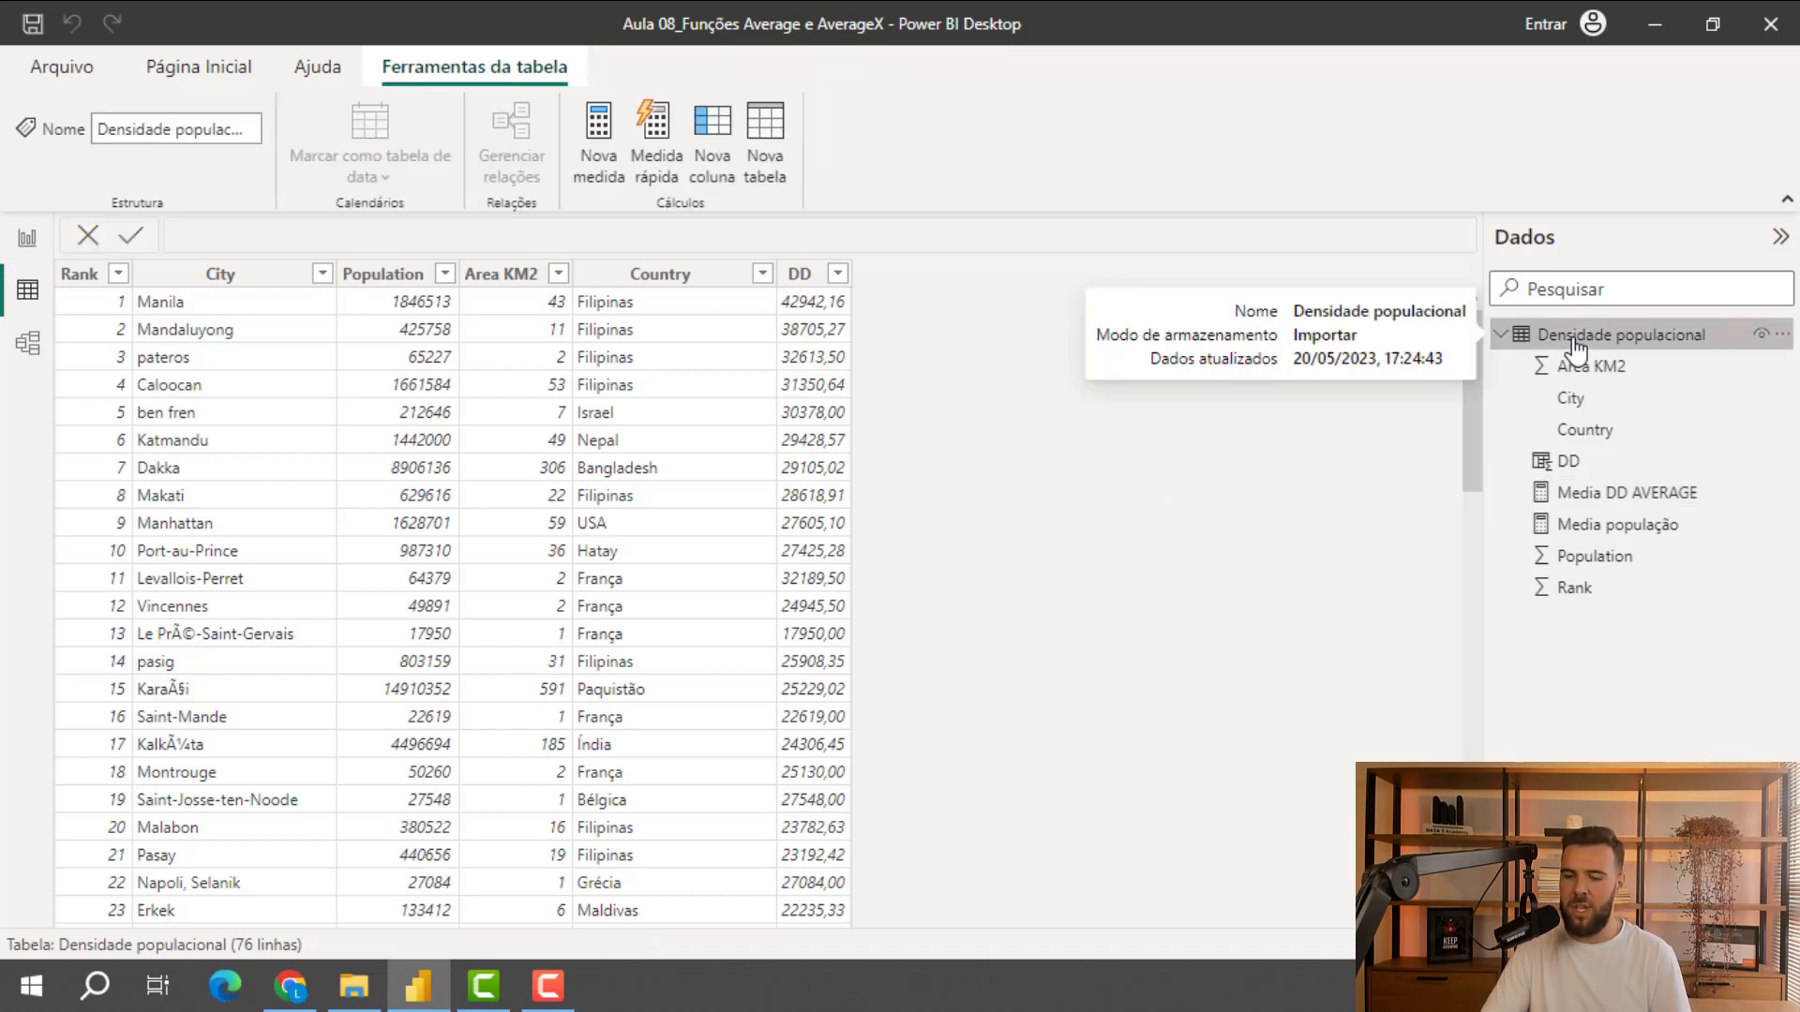
right_click(1574, 347)
click(1408, 363)
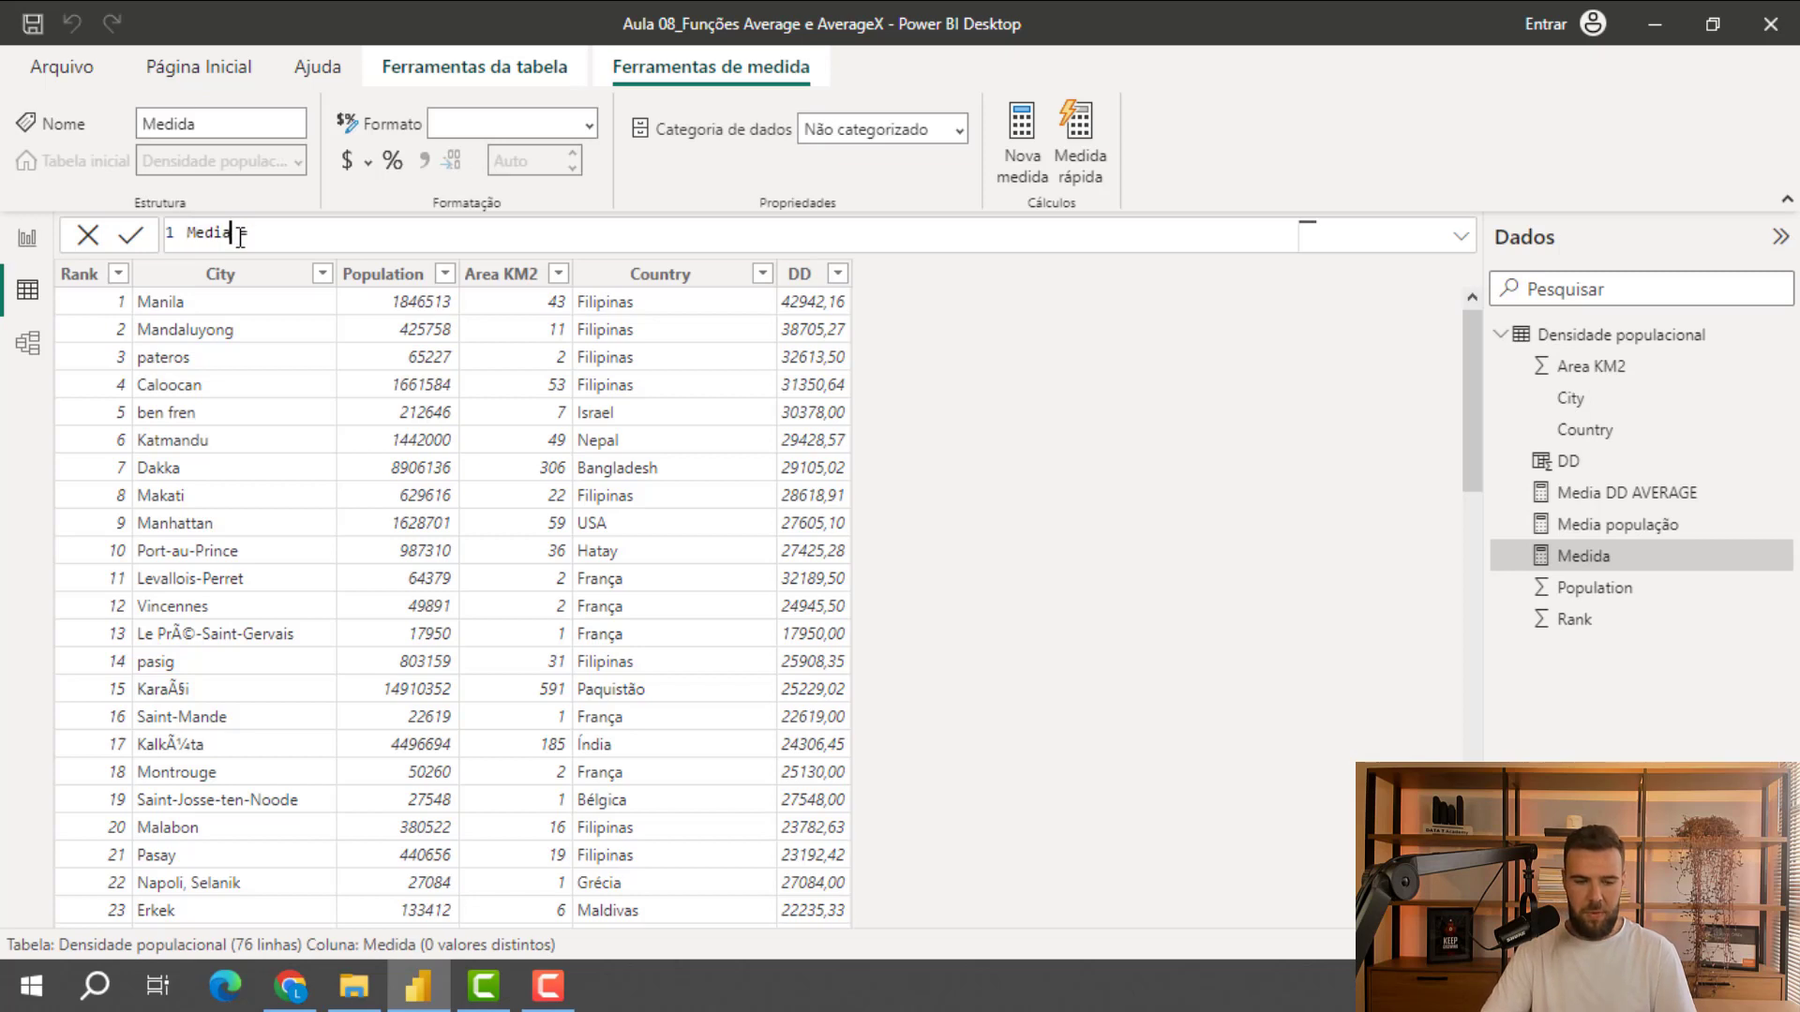
text(DD)
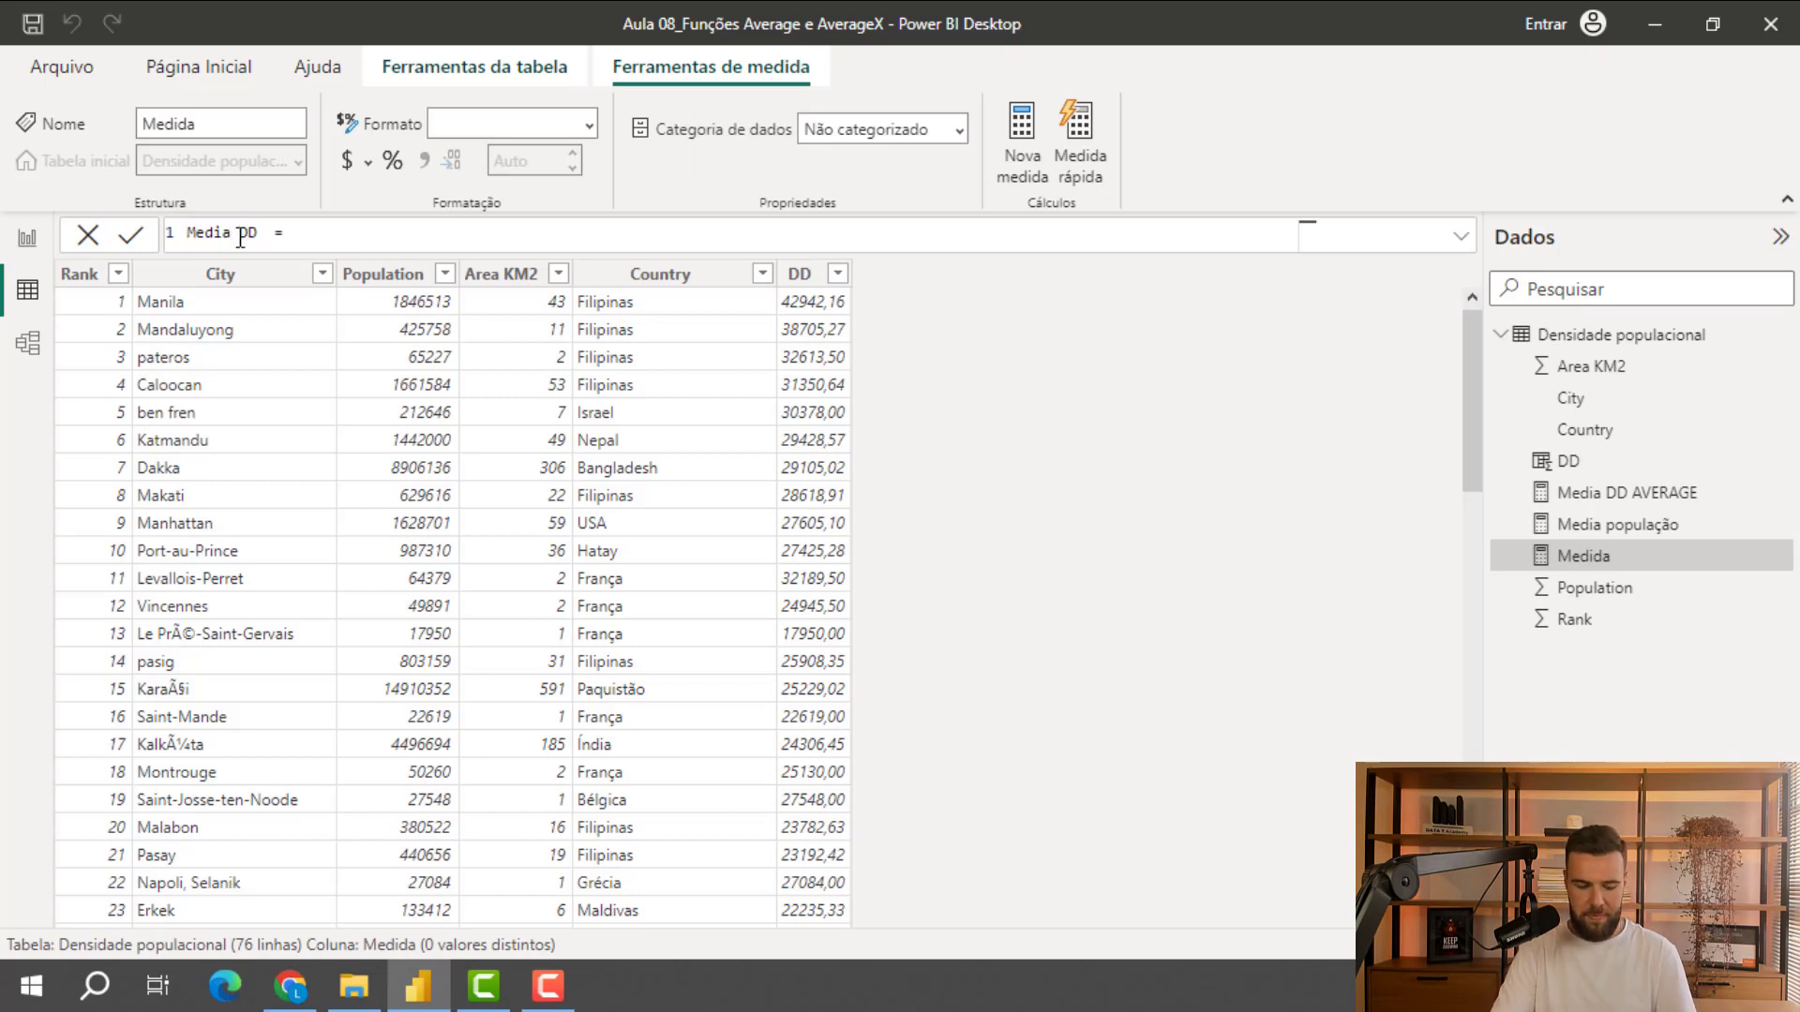
key(Caps_Lock)
text(AVERA)
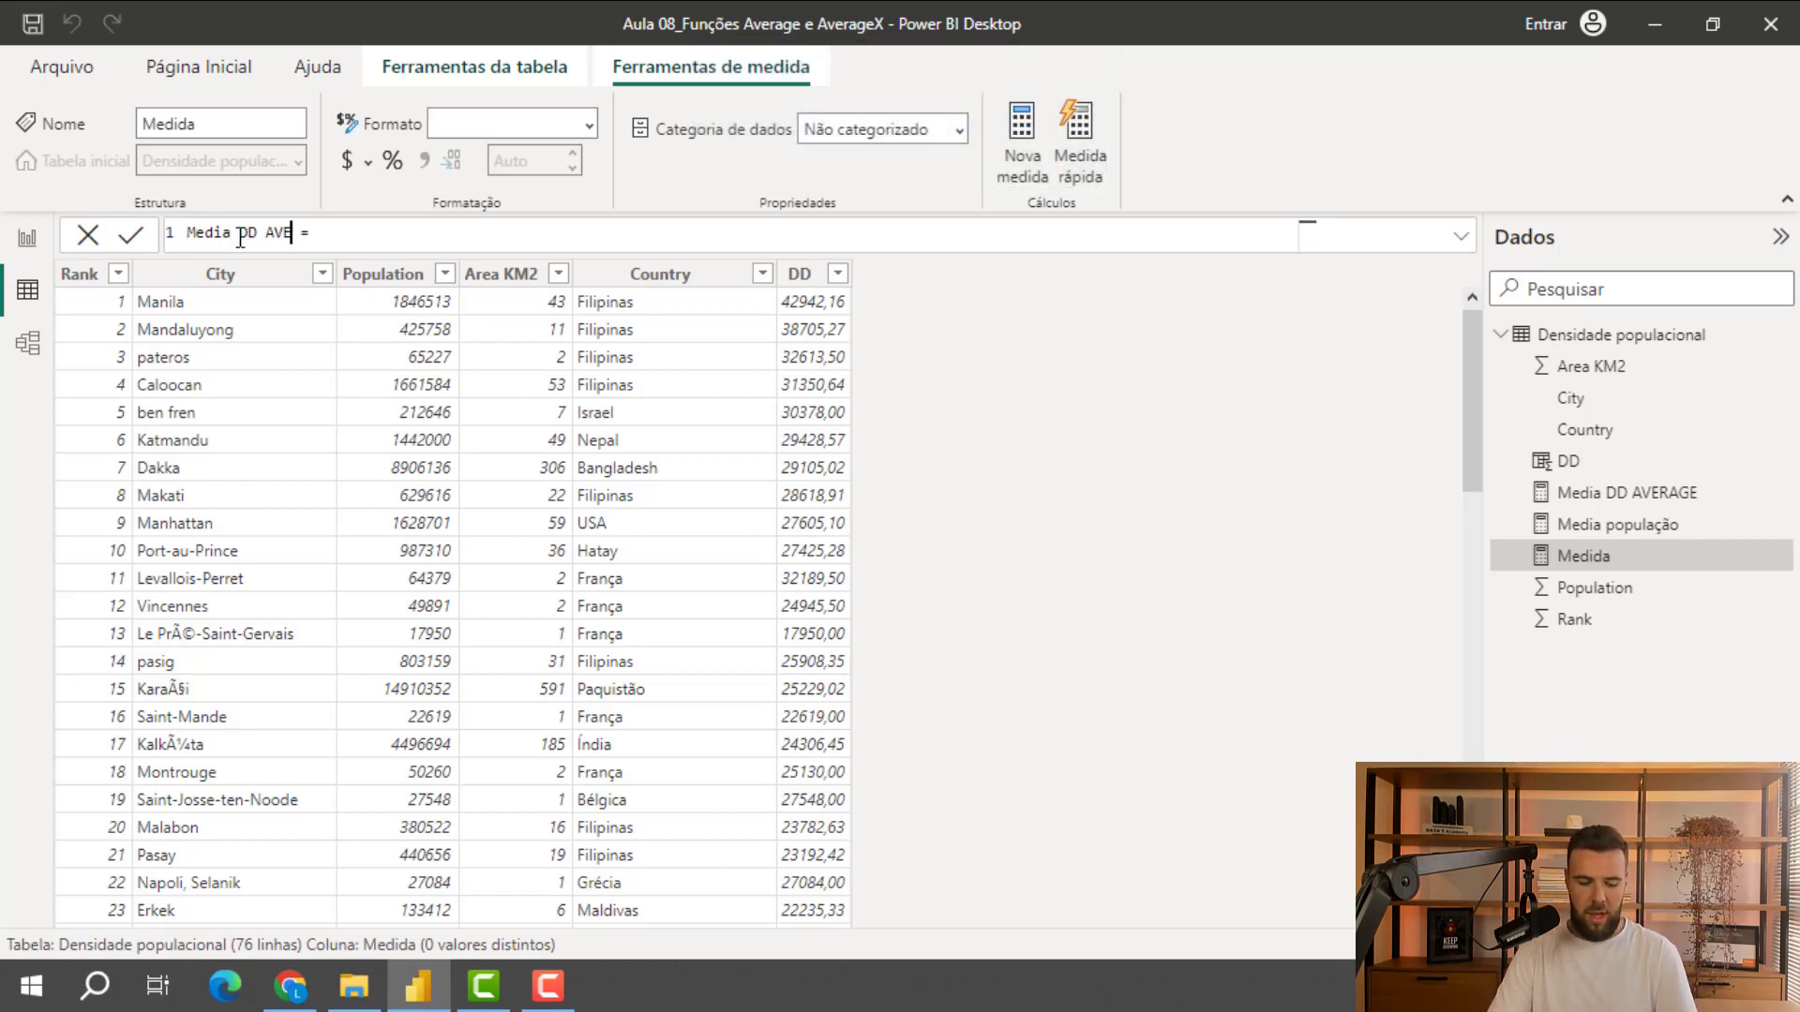
text(GEX)
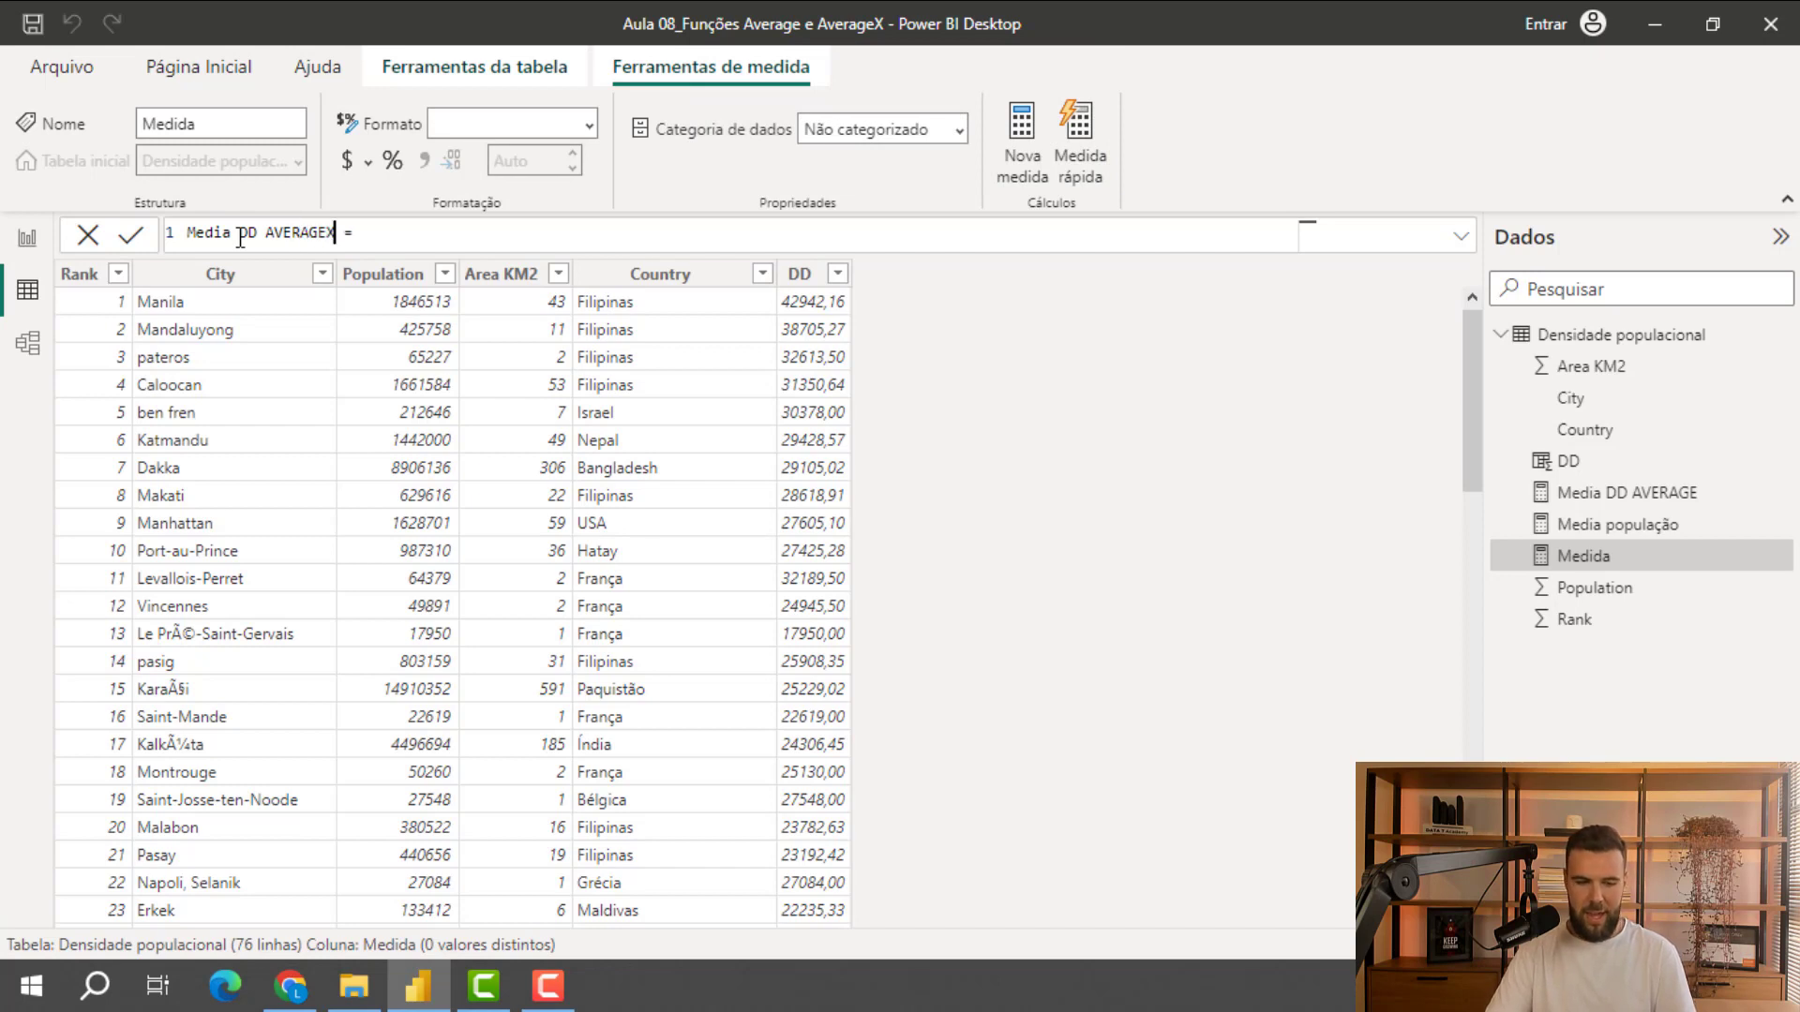
key(Caps_Lock)
Start the Media DD AVERAGEX formula with the AVERAGEX function and 'Densidade populacional' as its table argument
click(418, 241)
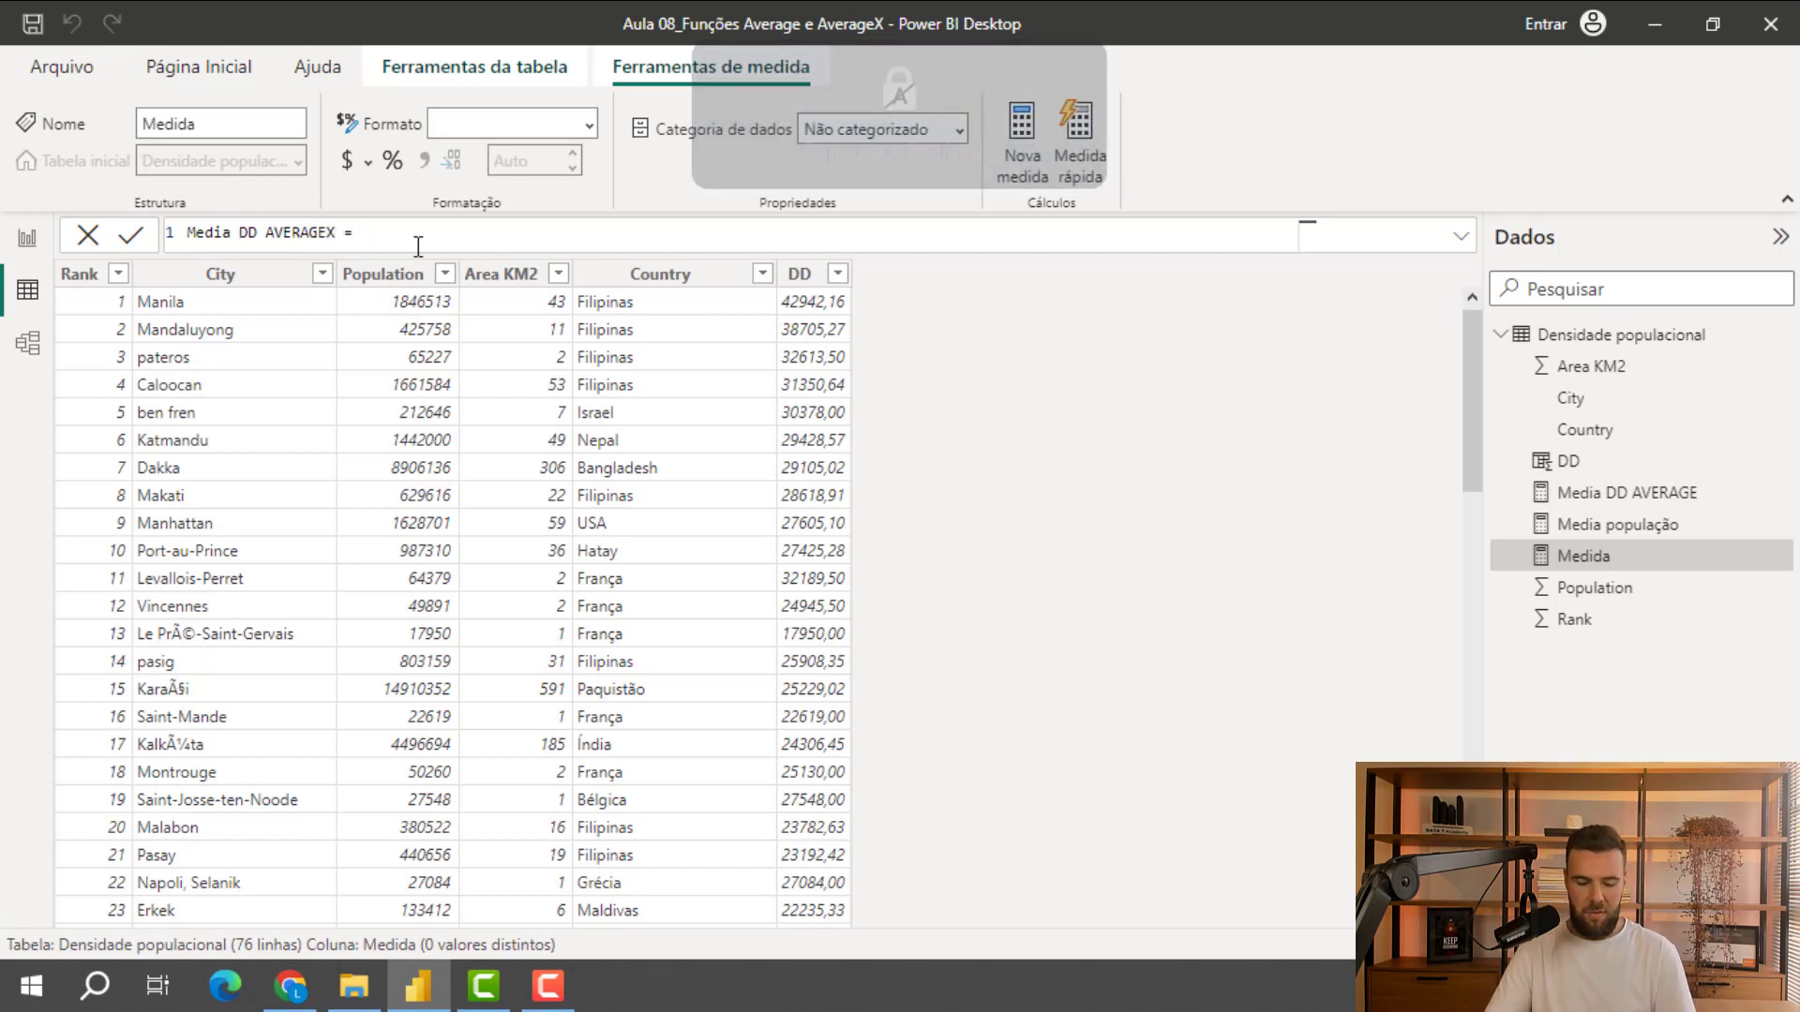
text(ave)
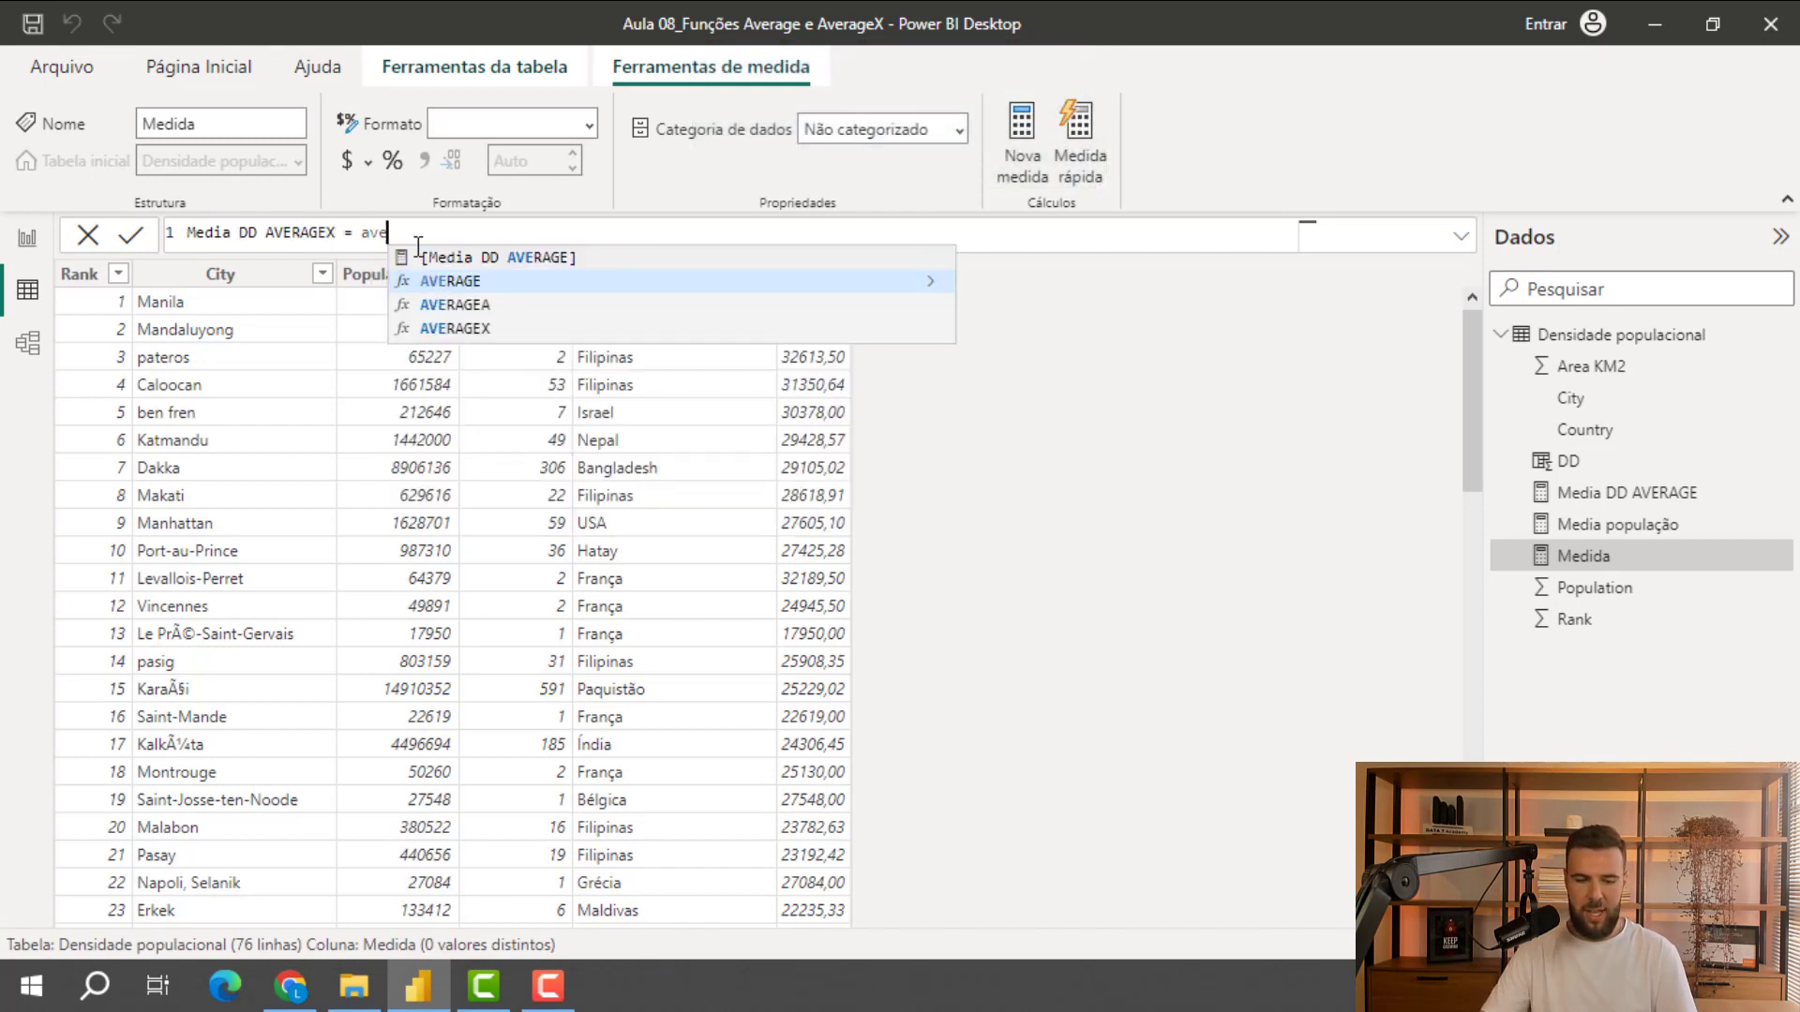
click(484, 335)
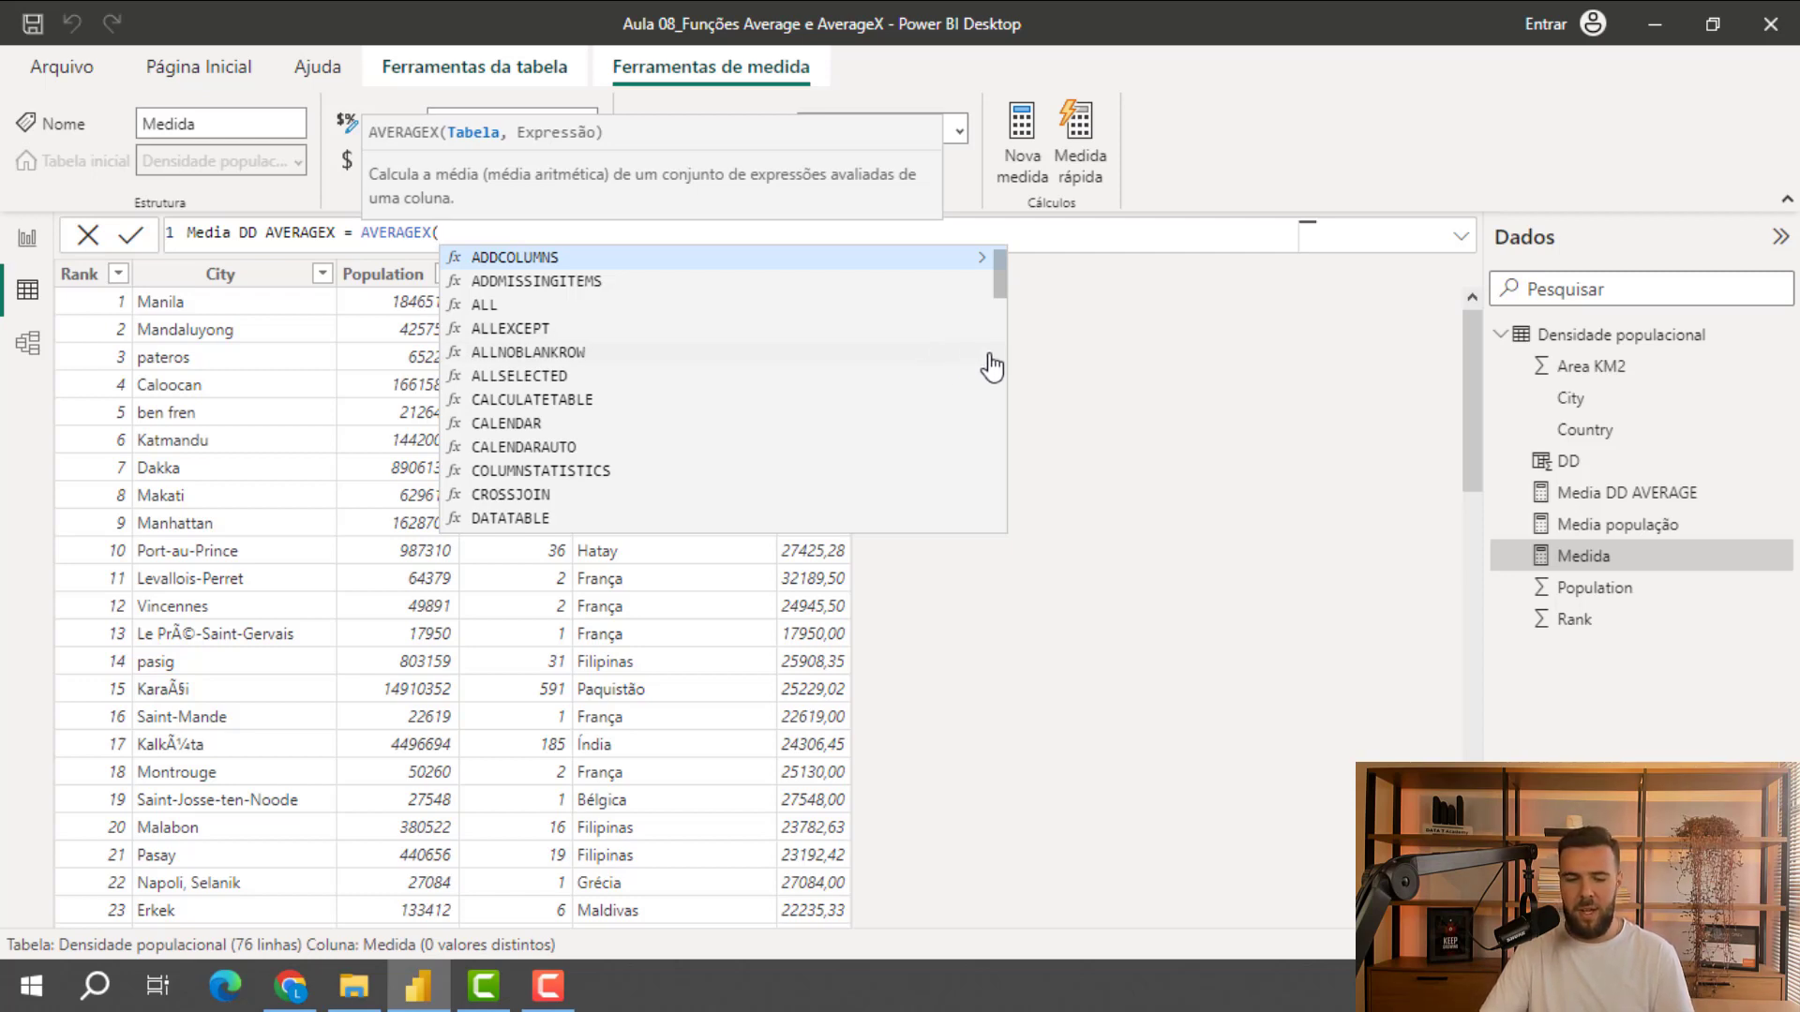
text(de)
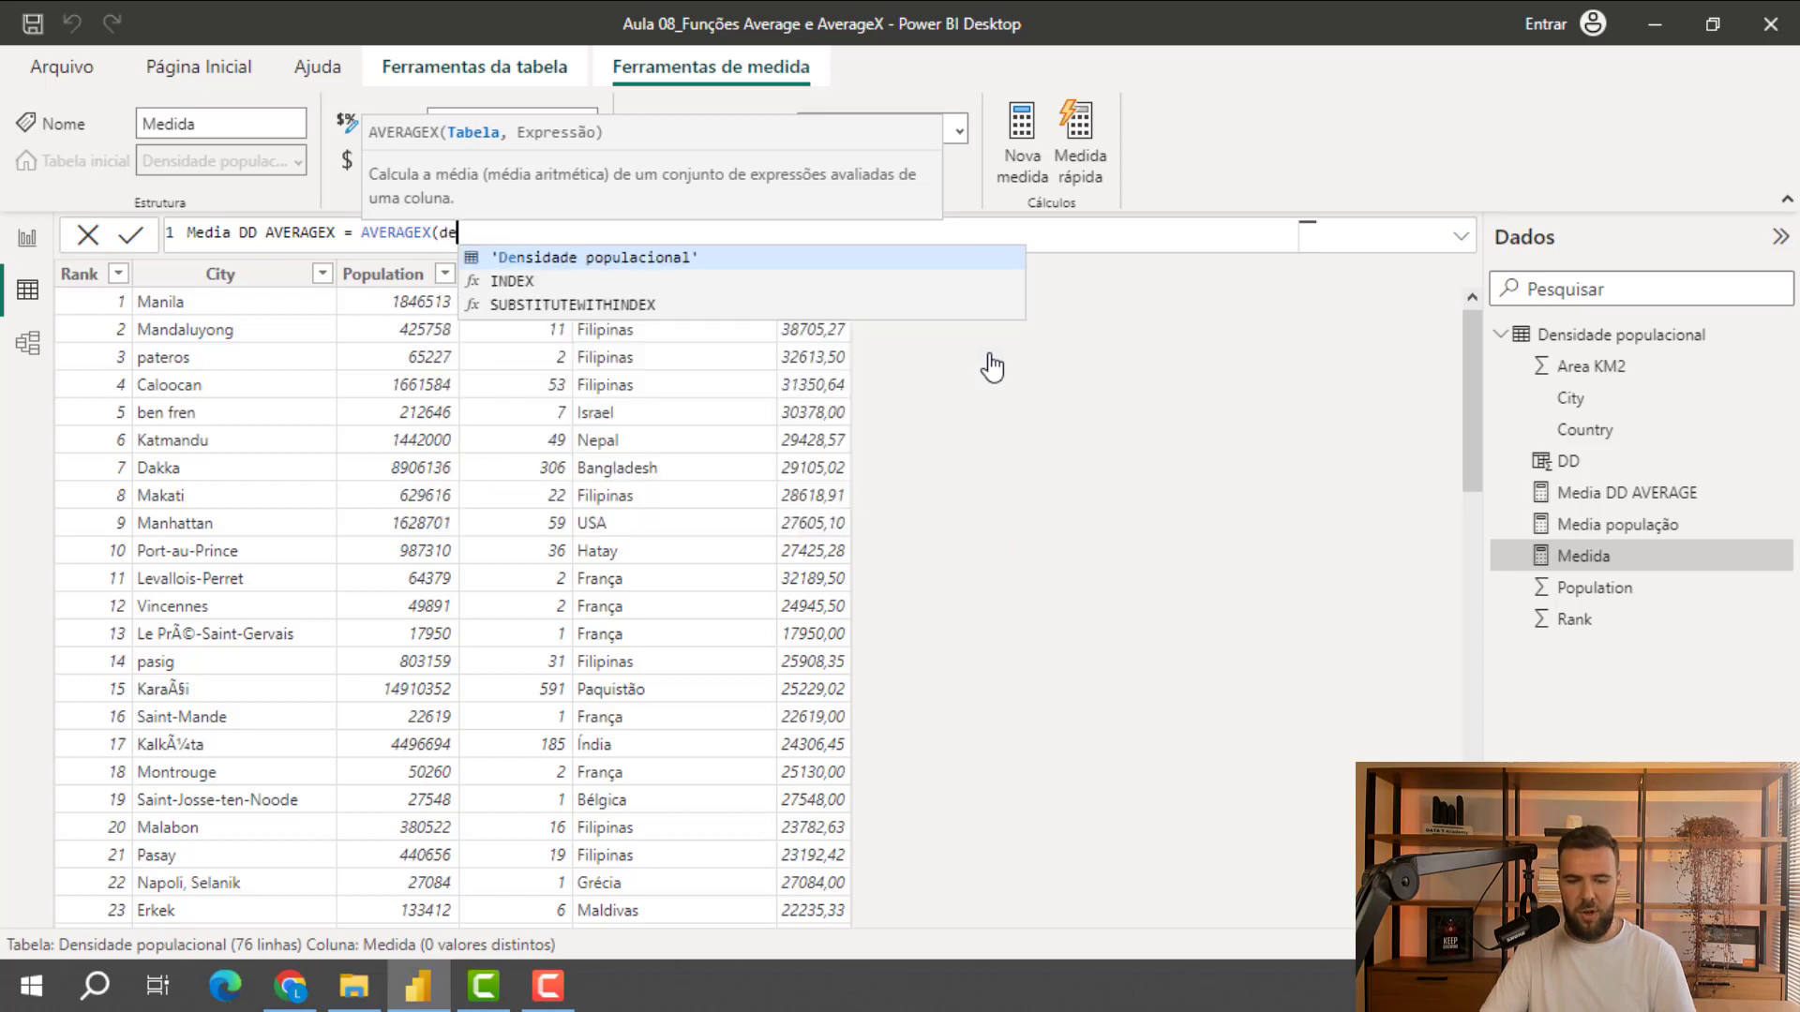
click(656, 259)
text(,)
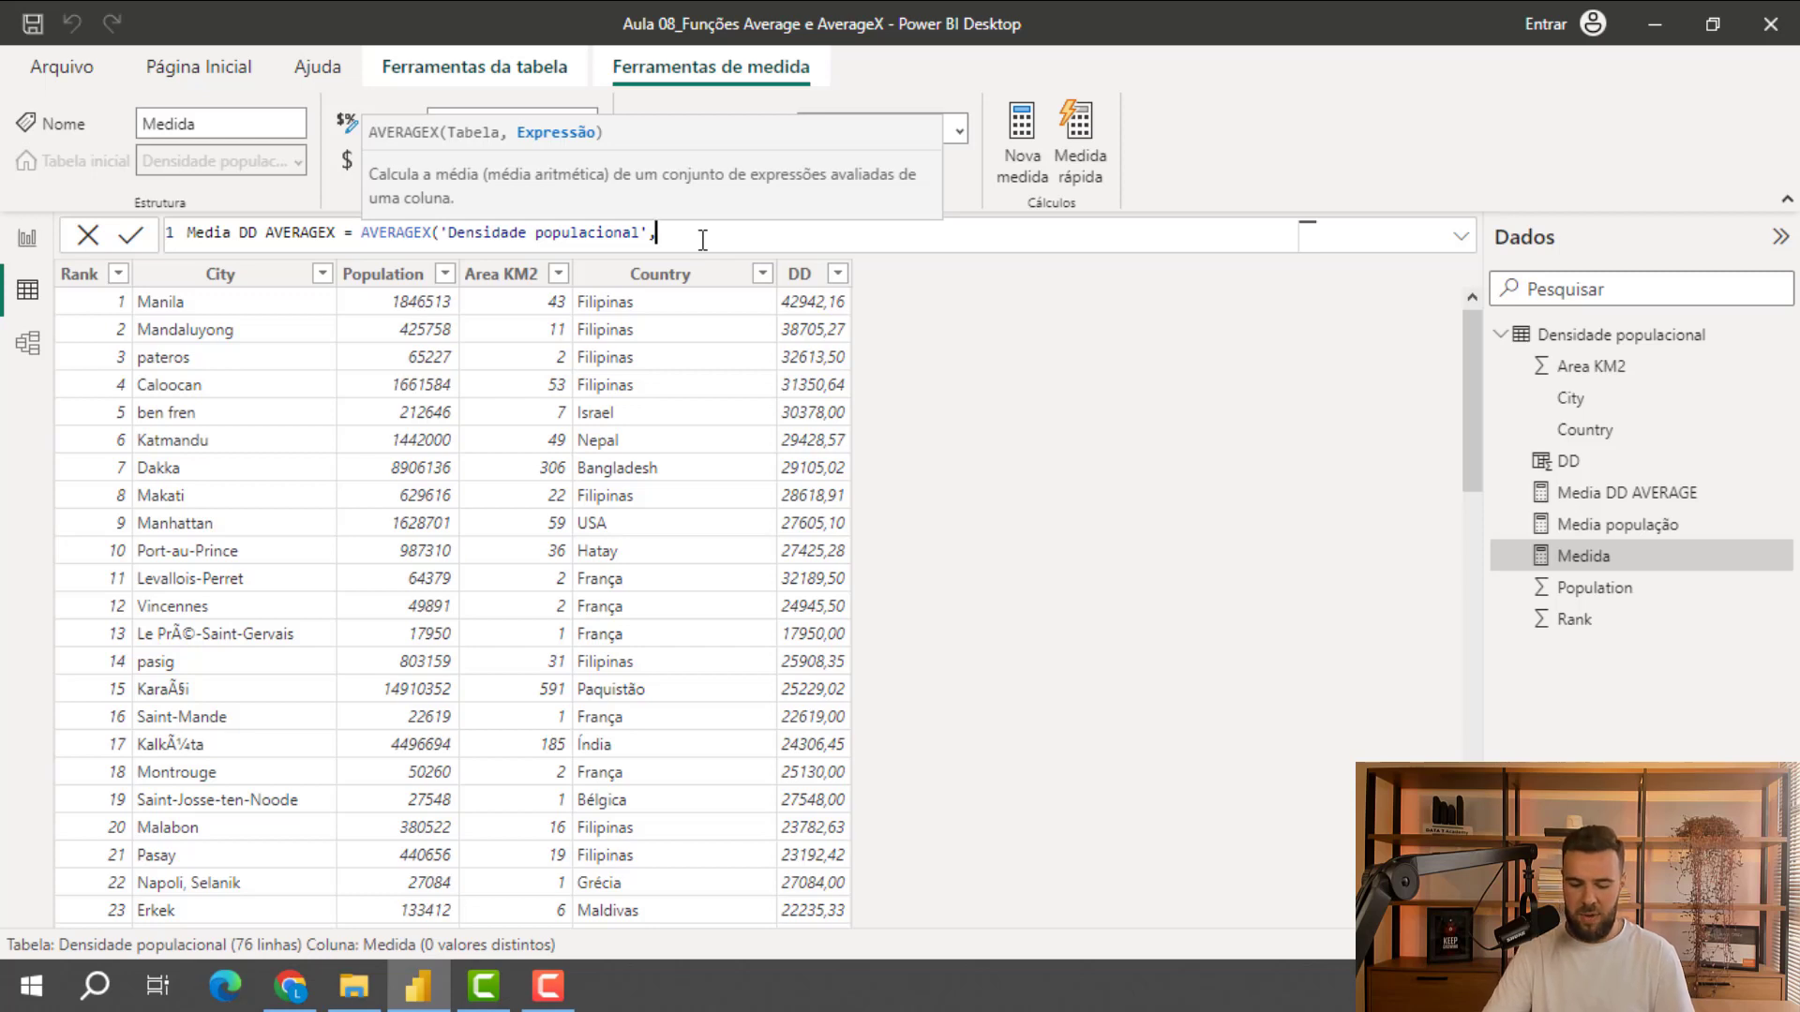
Complete the AVERAGEX expression with 'Densidade populacional'[Population]/'Densidade populacional'[Area KM2] and commit the measure
text(po)
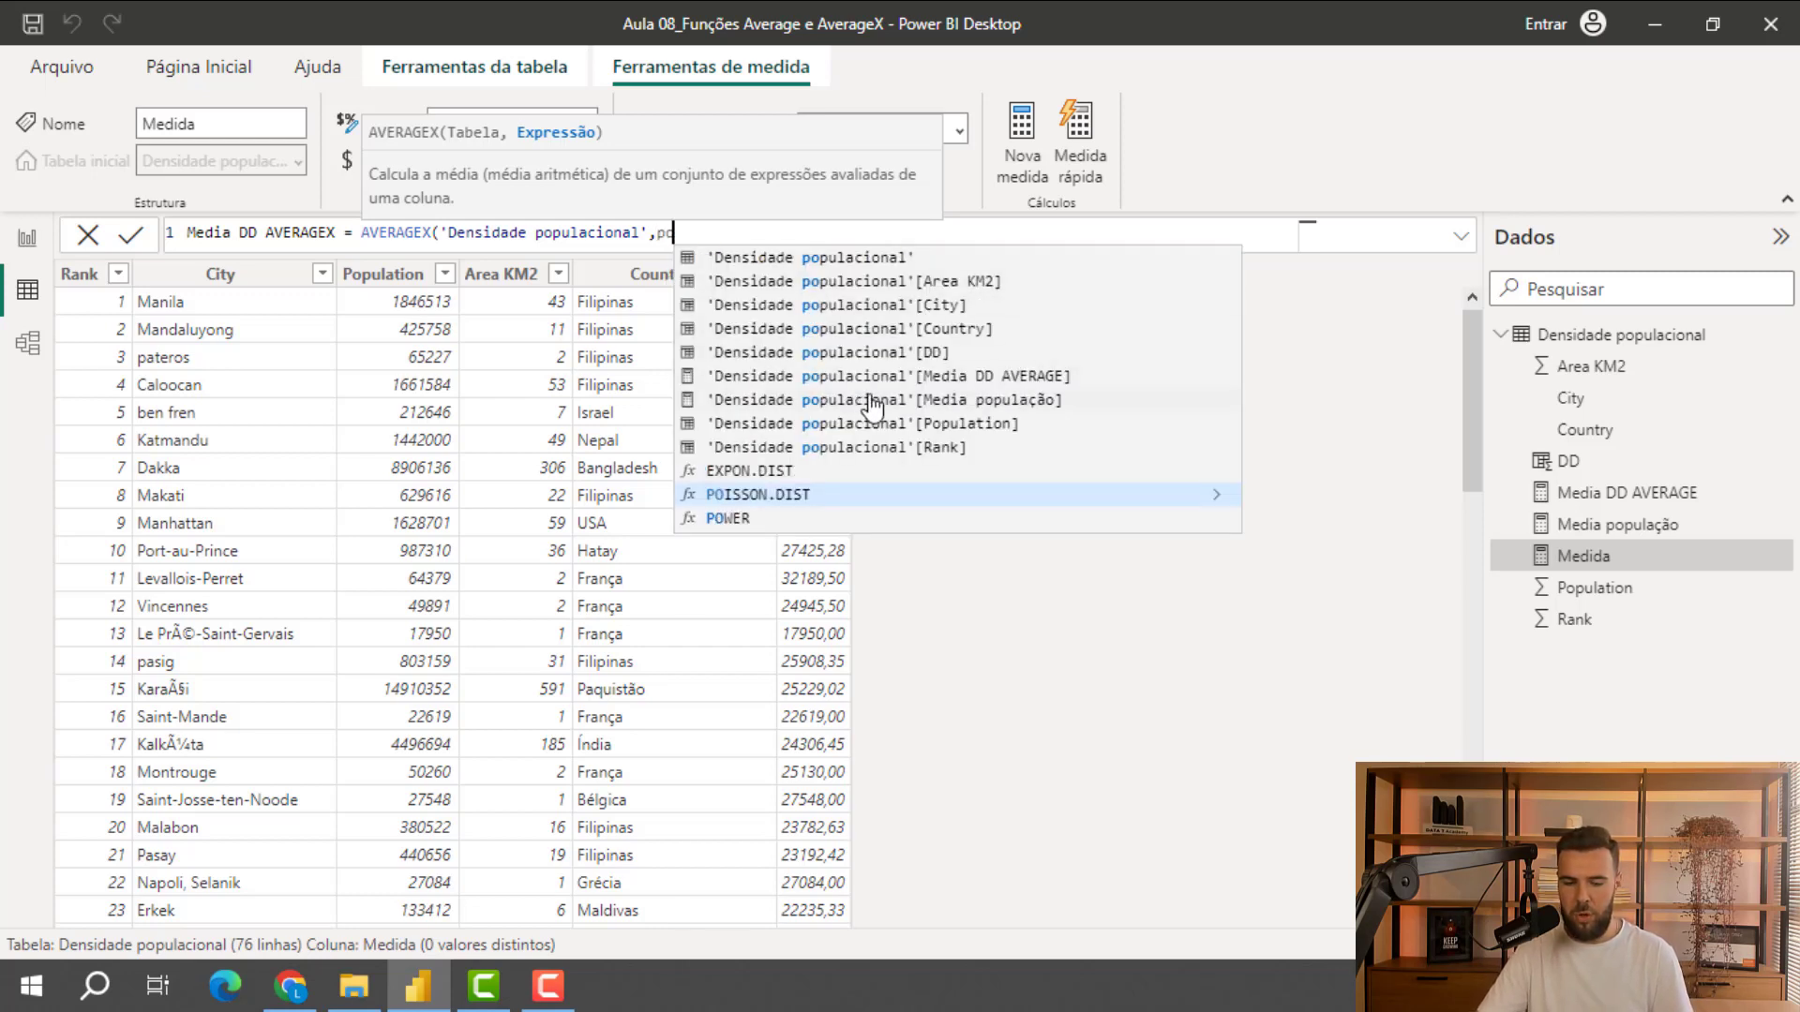
click(961, 424)
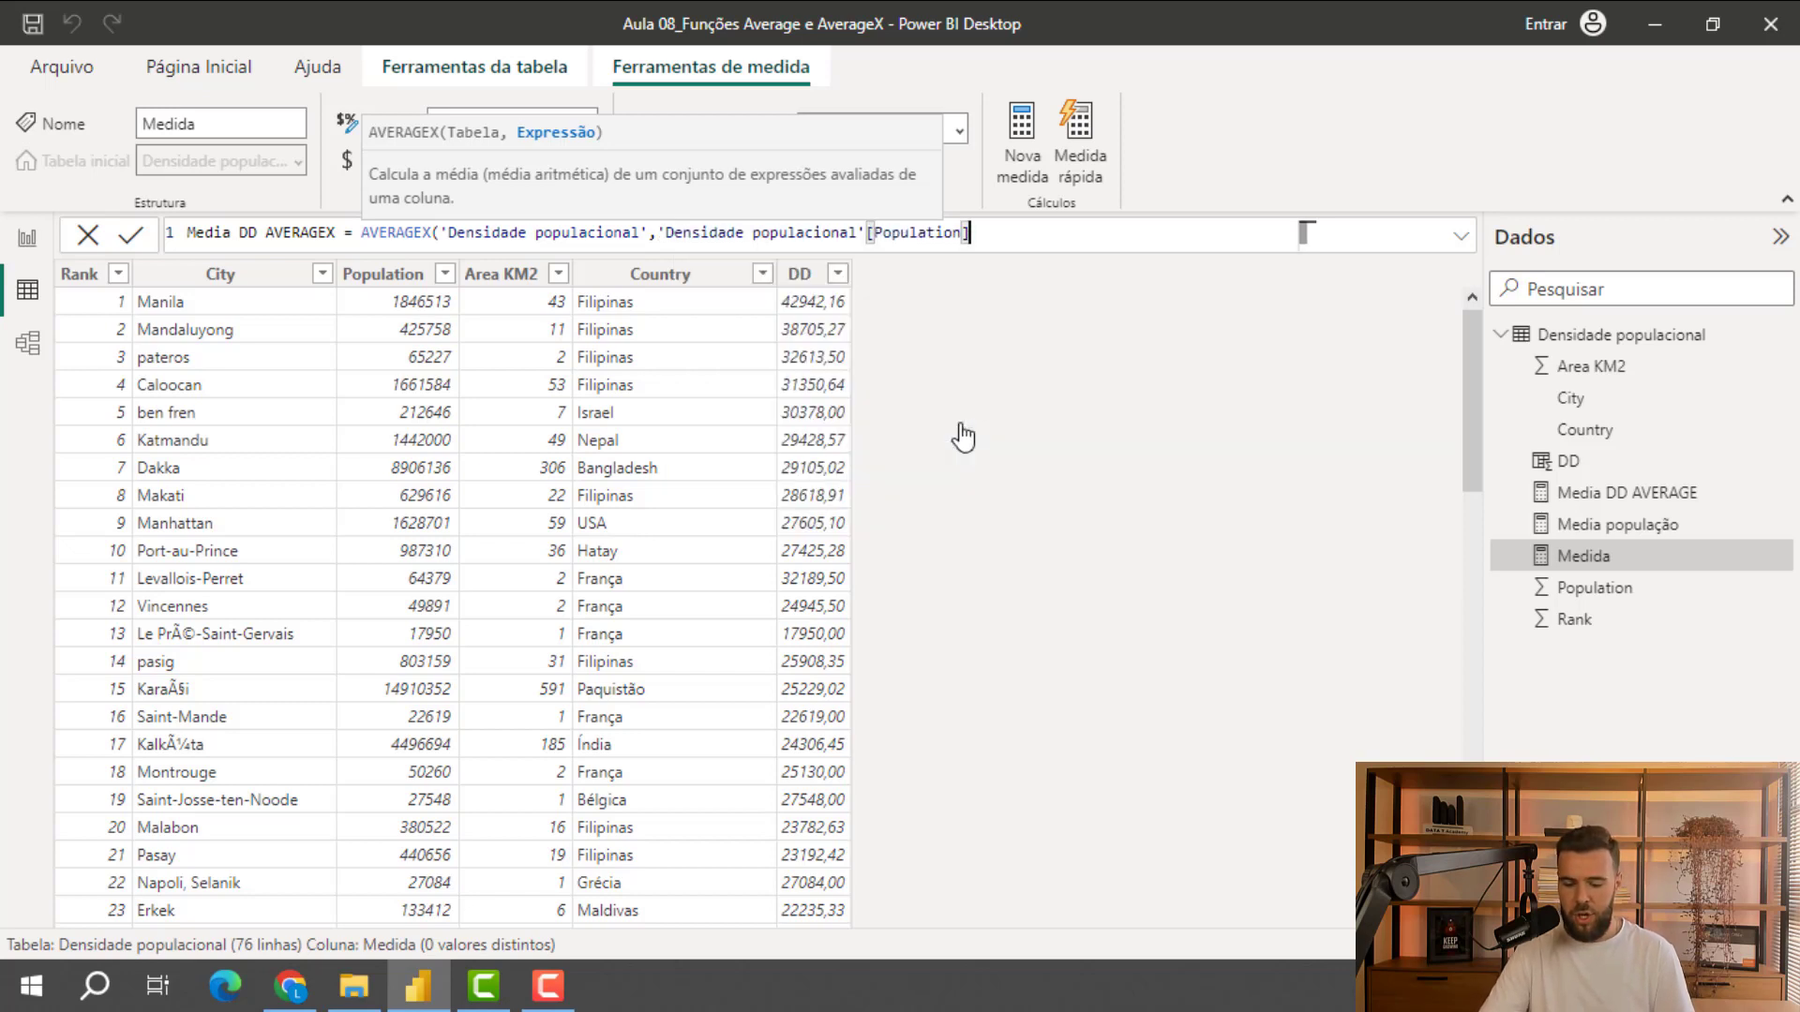
text(/)
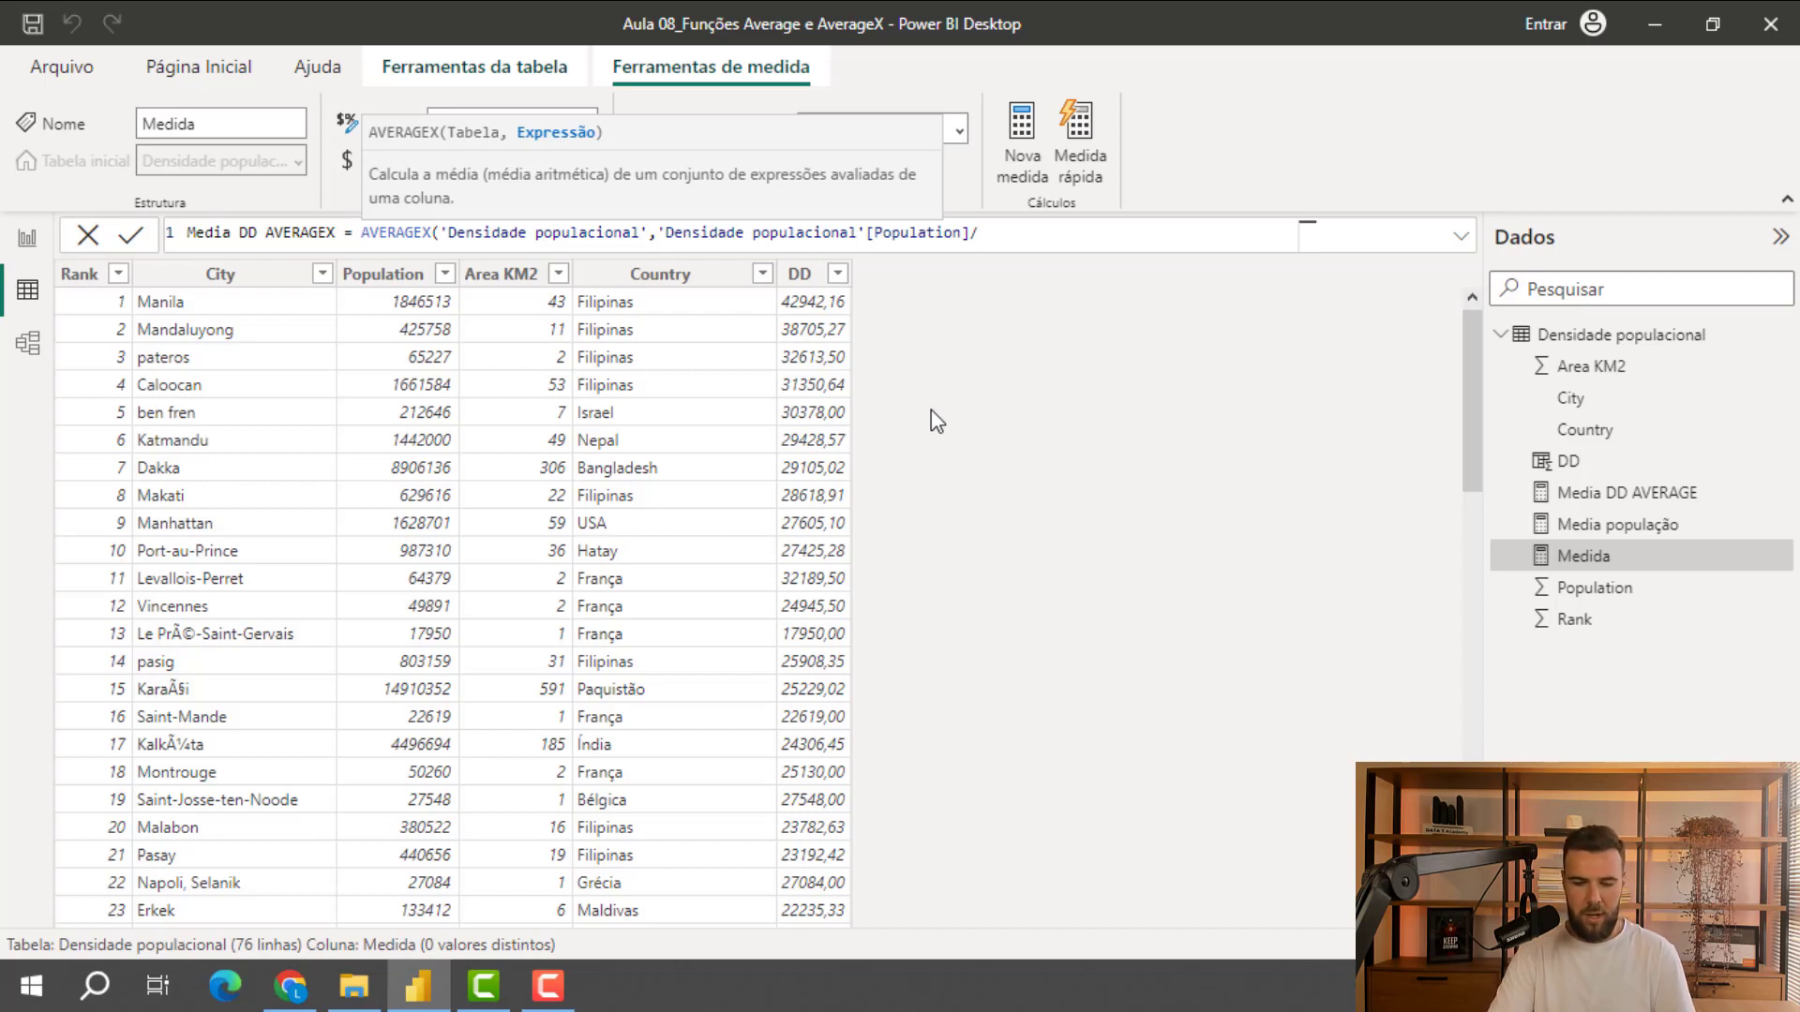
text(are)
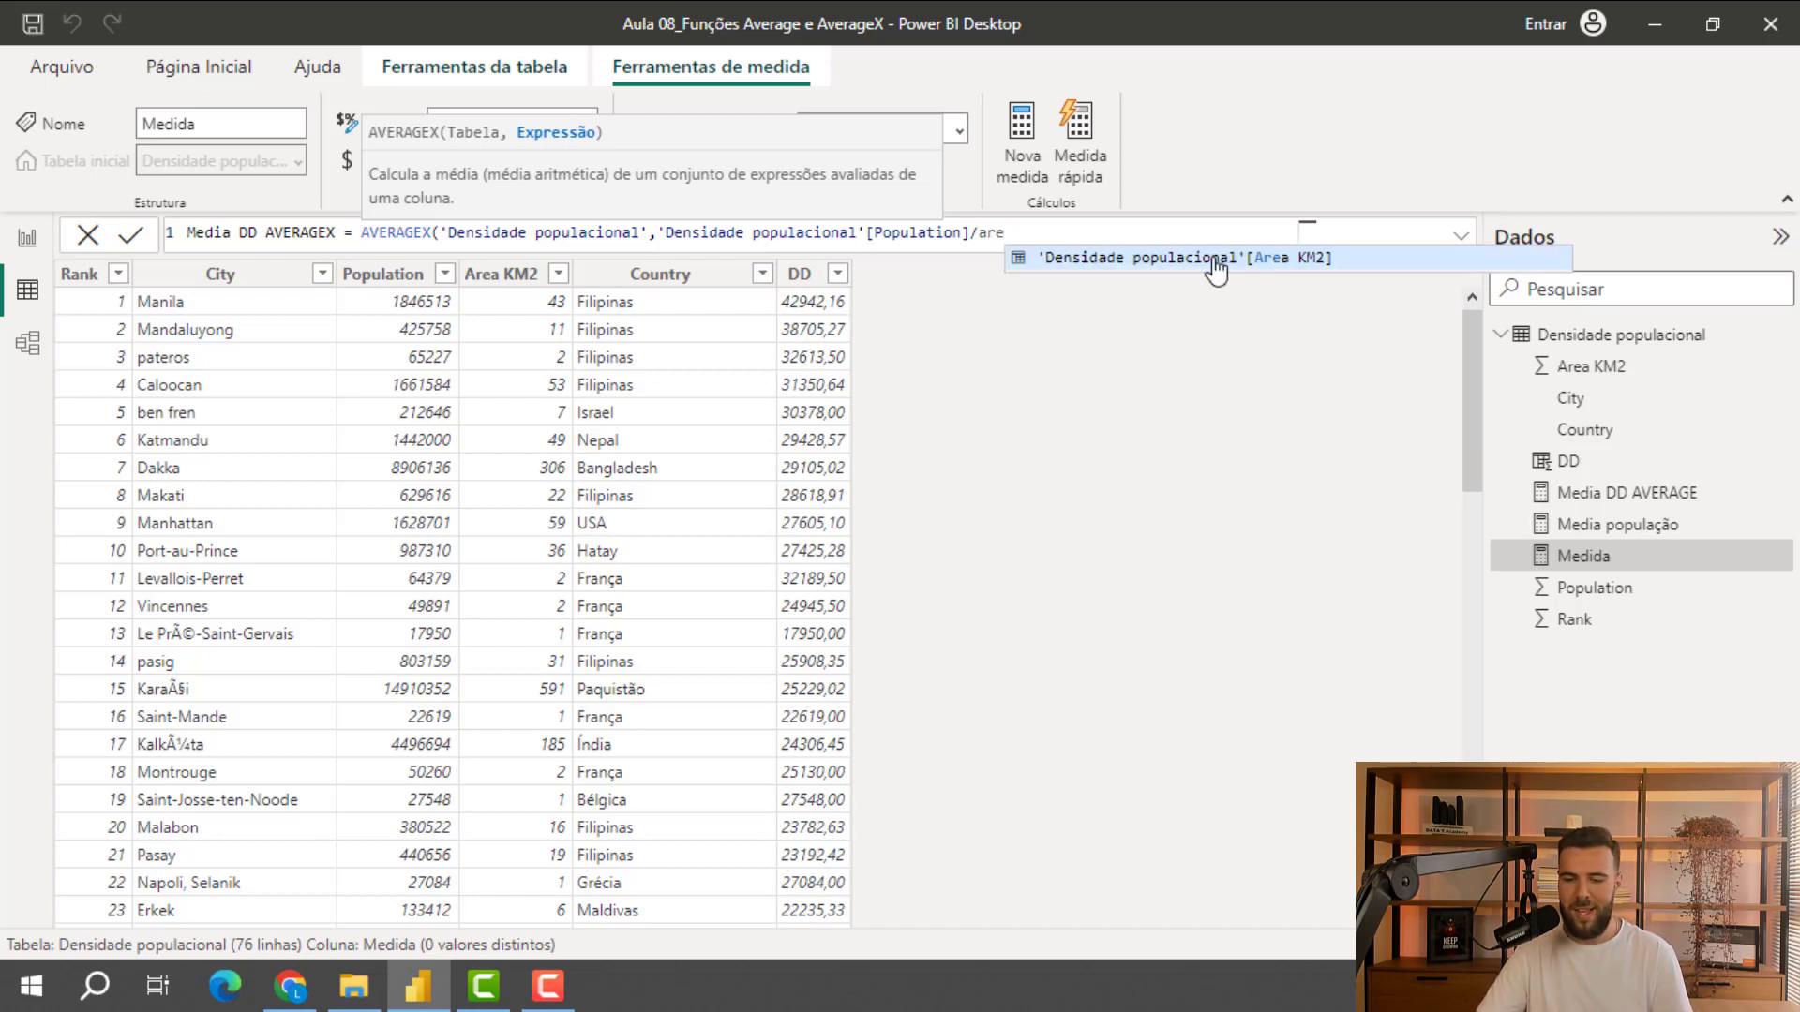
click(1293, 258)
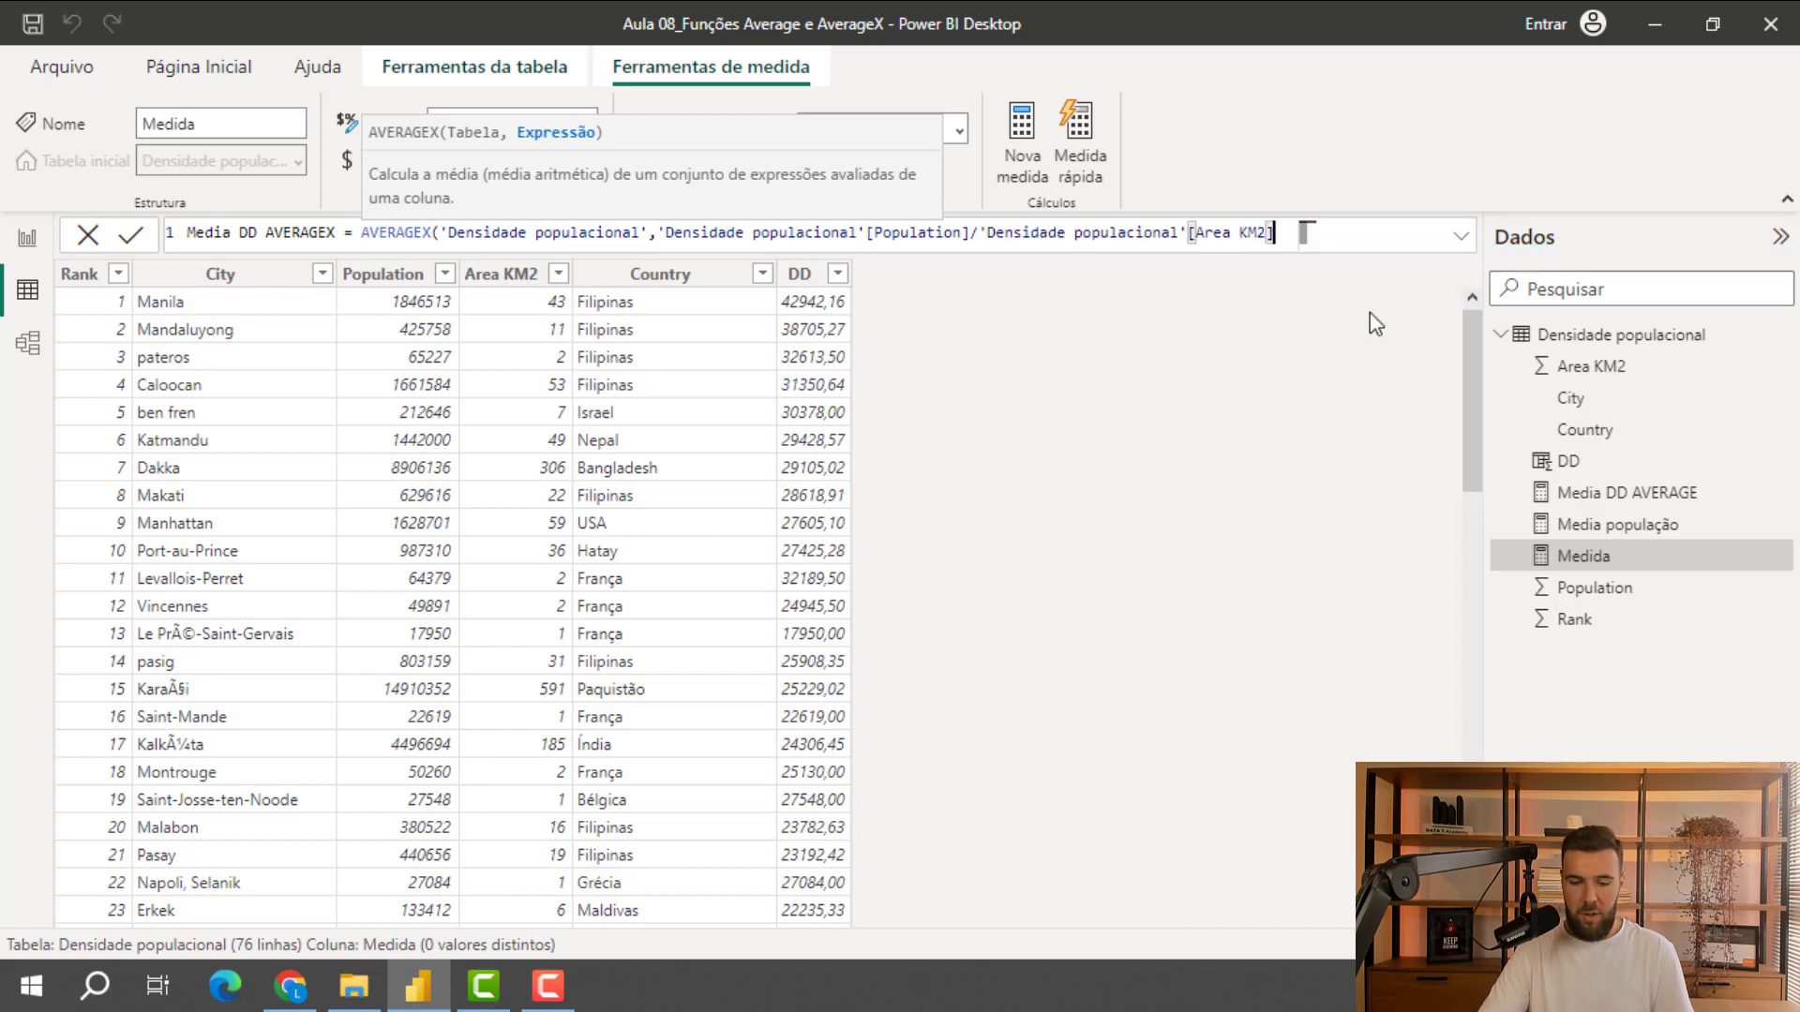
text())
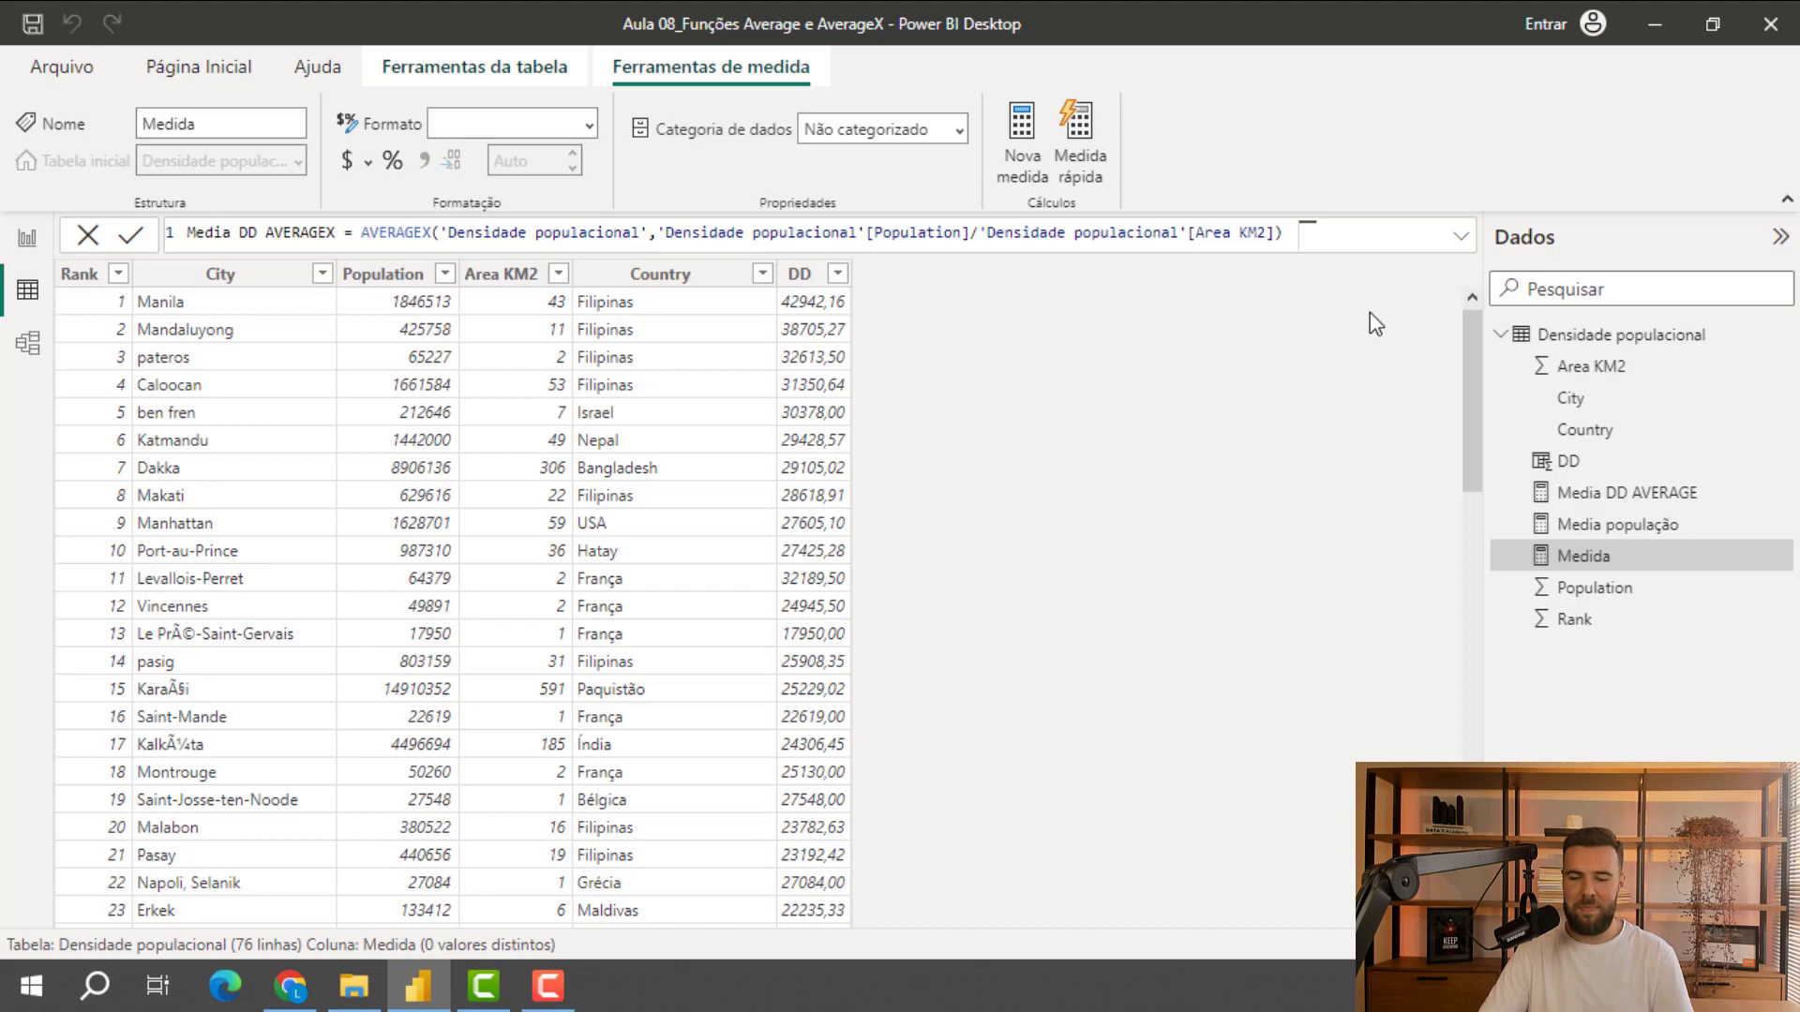
key(Return)
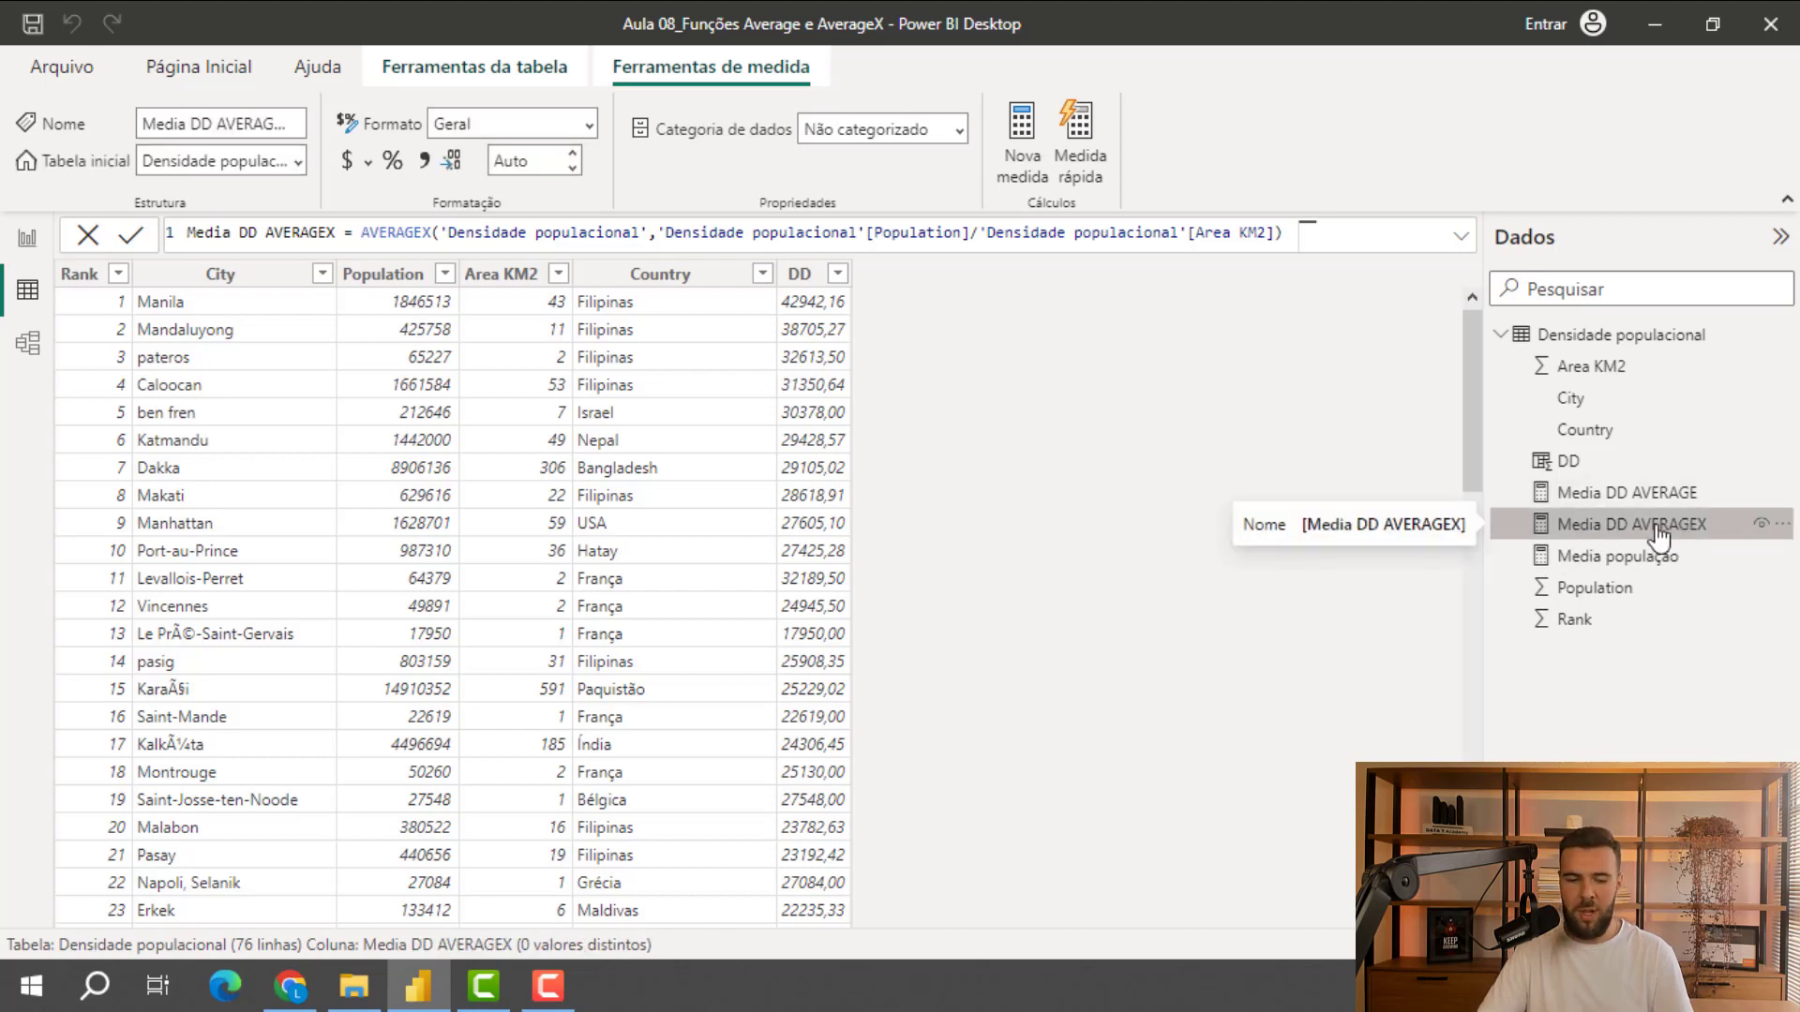
On the report page, add a third card showing Media DD AVERAGEX, place it below the Media DD AVERAGE card and widen it
click(27, 237)
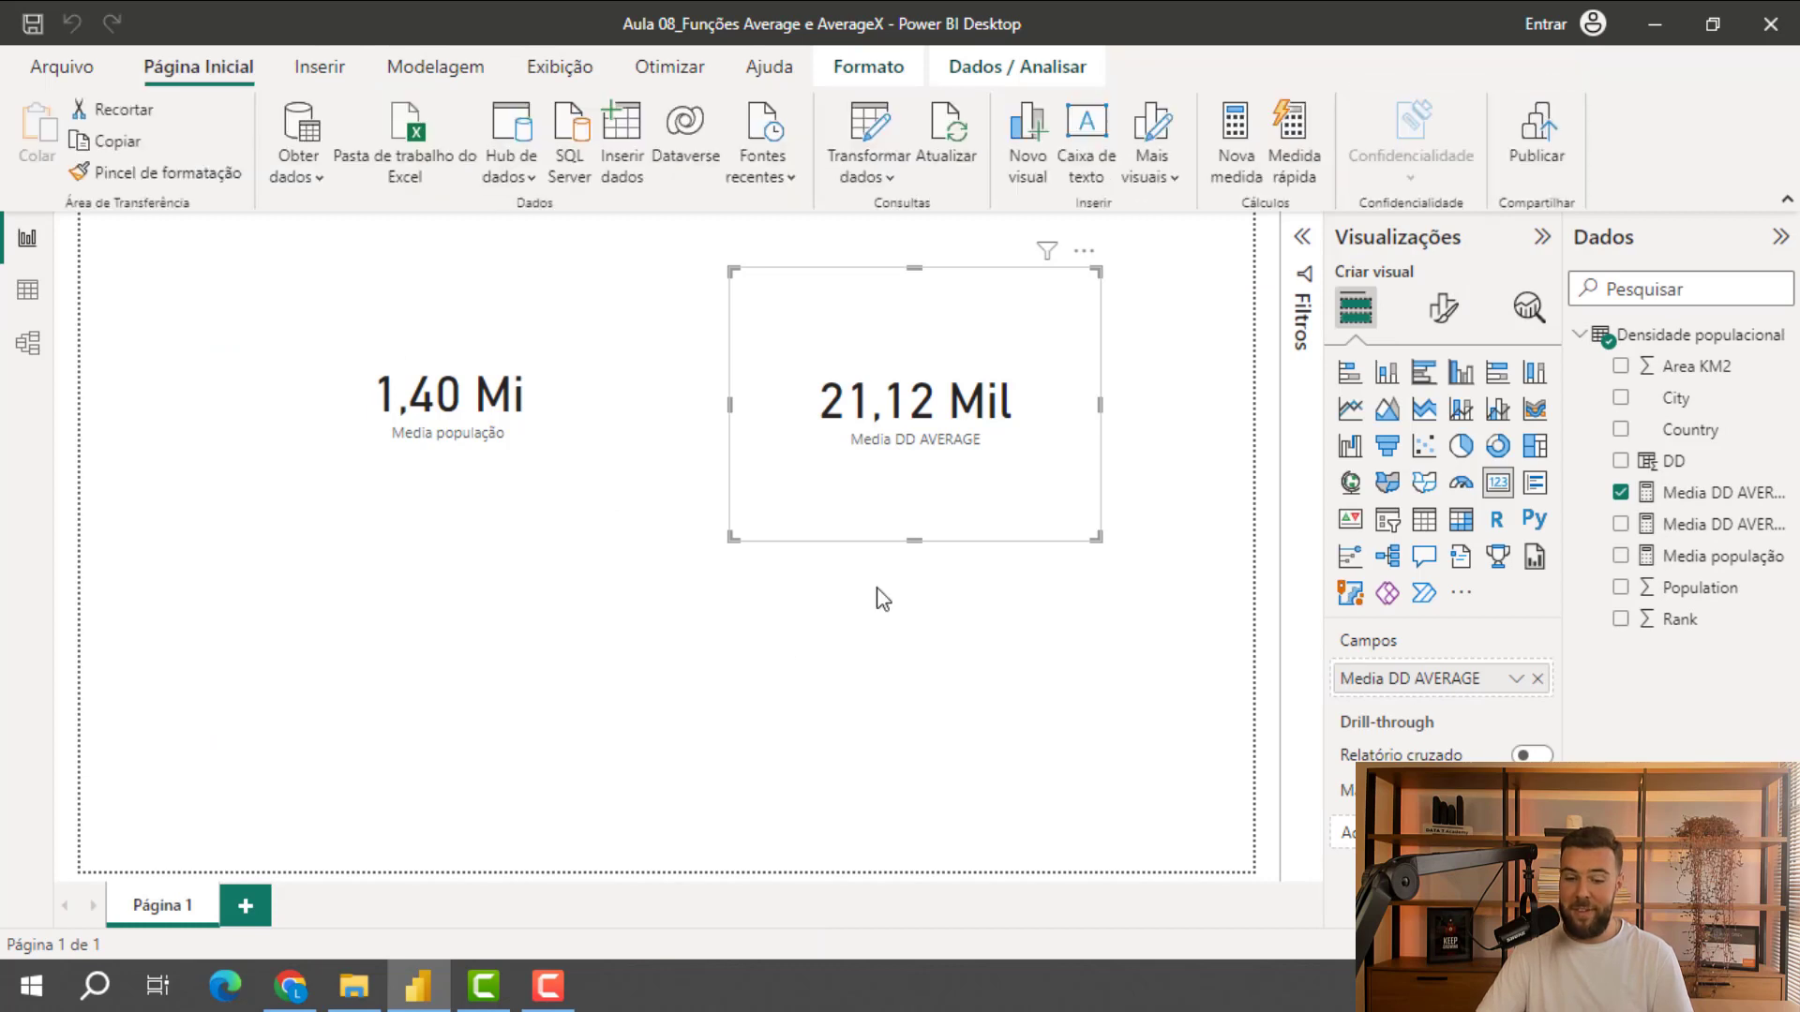
click(1076, 659)
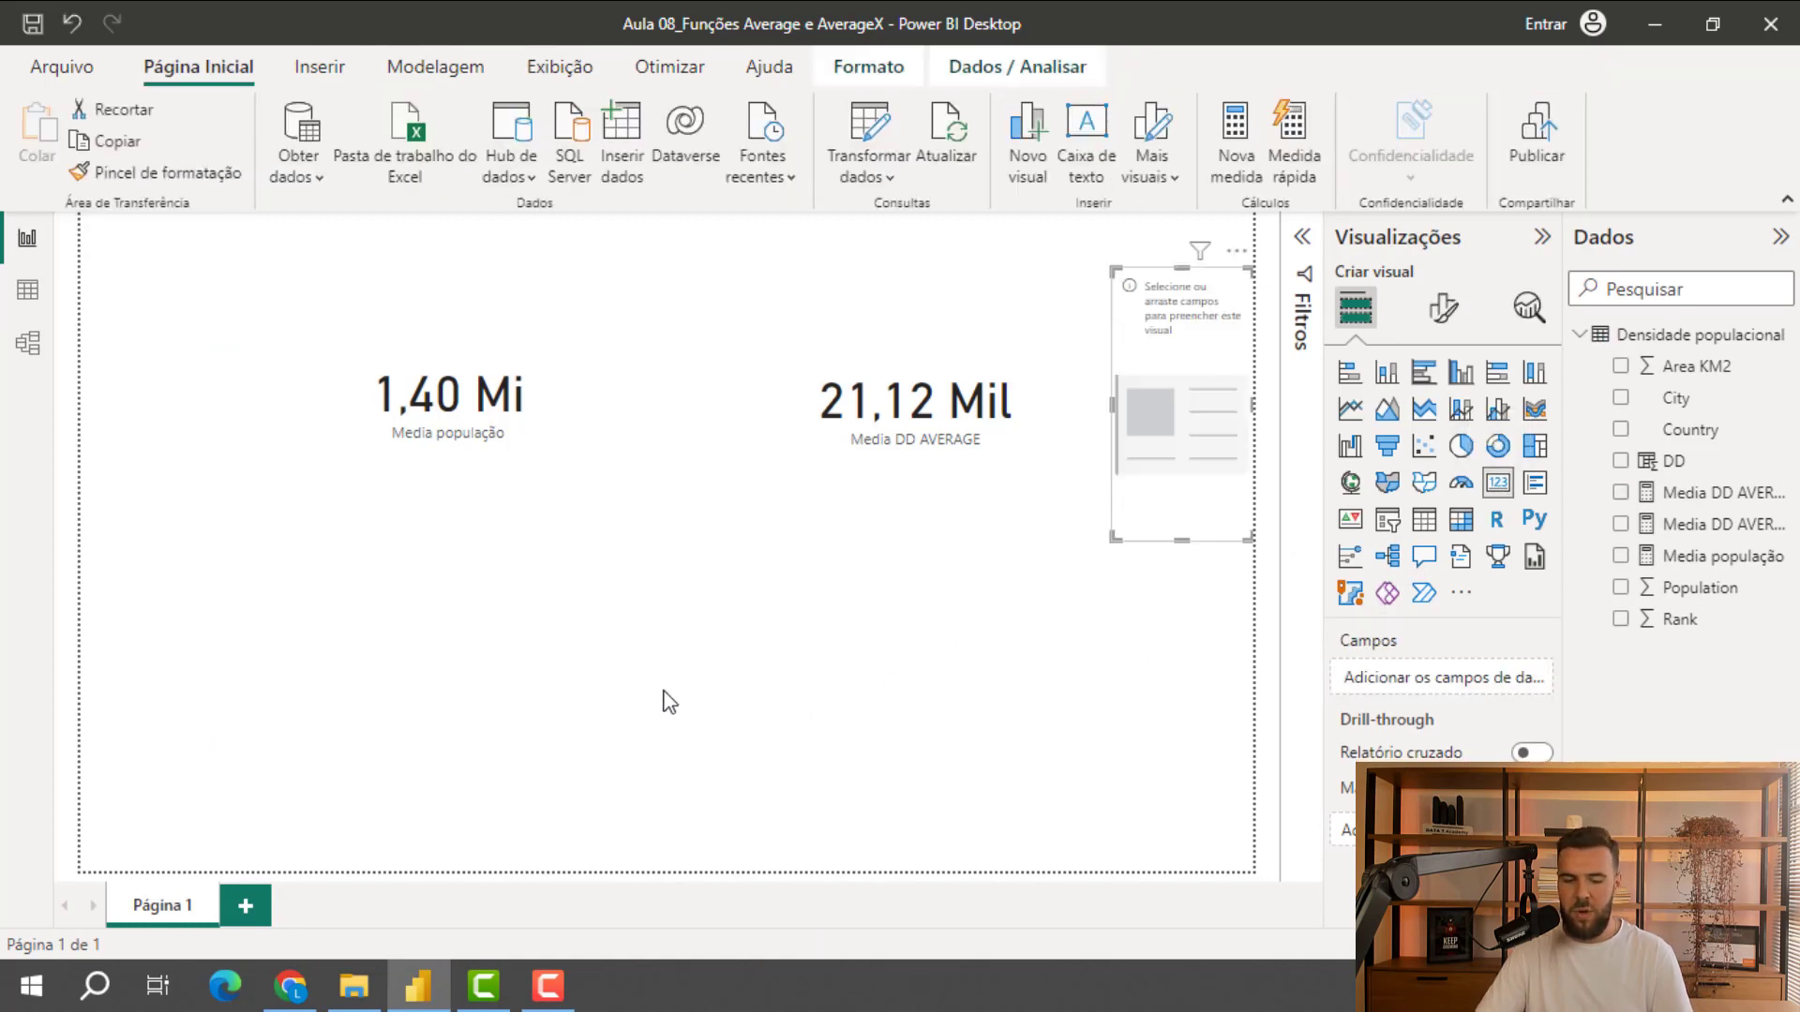
drag(1120, 536, 755, 740)
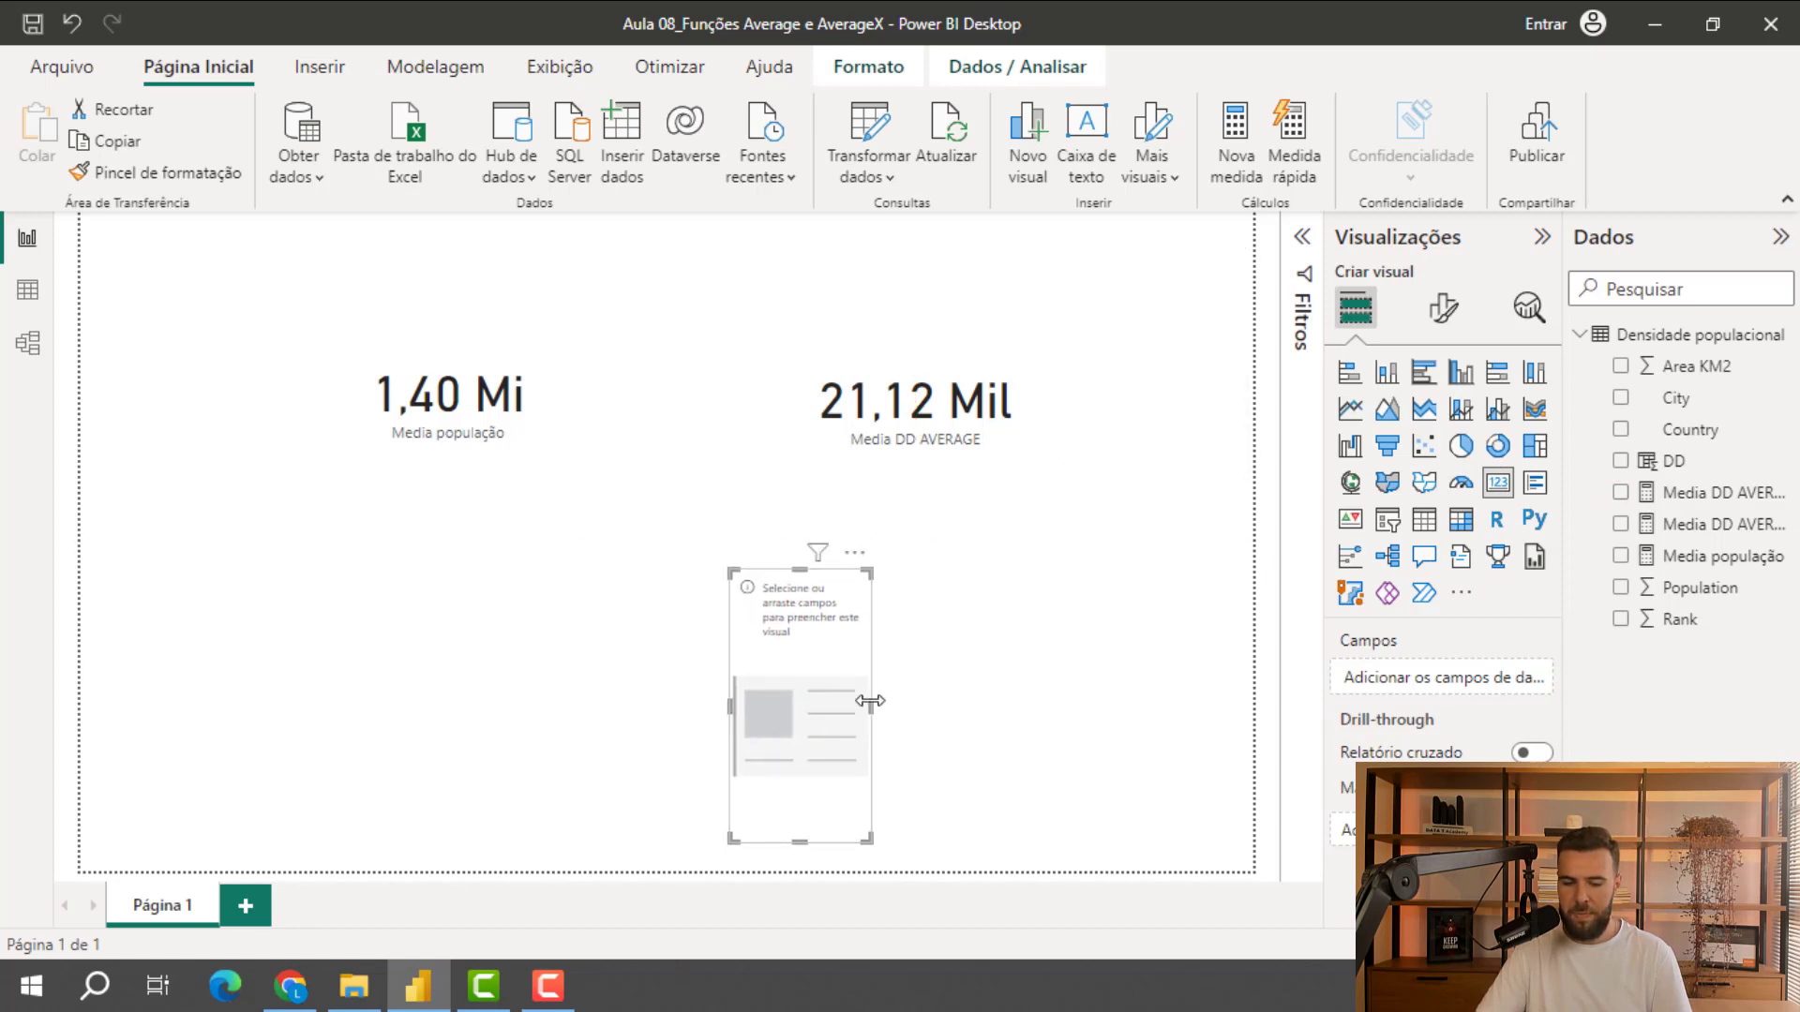
drag(872, 708, 1060, 710)
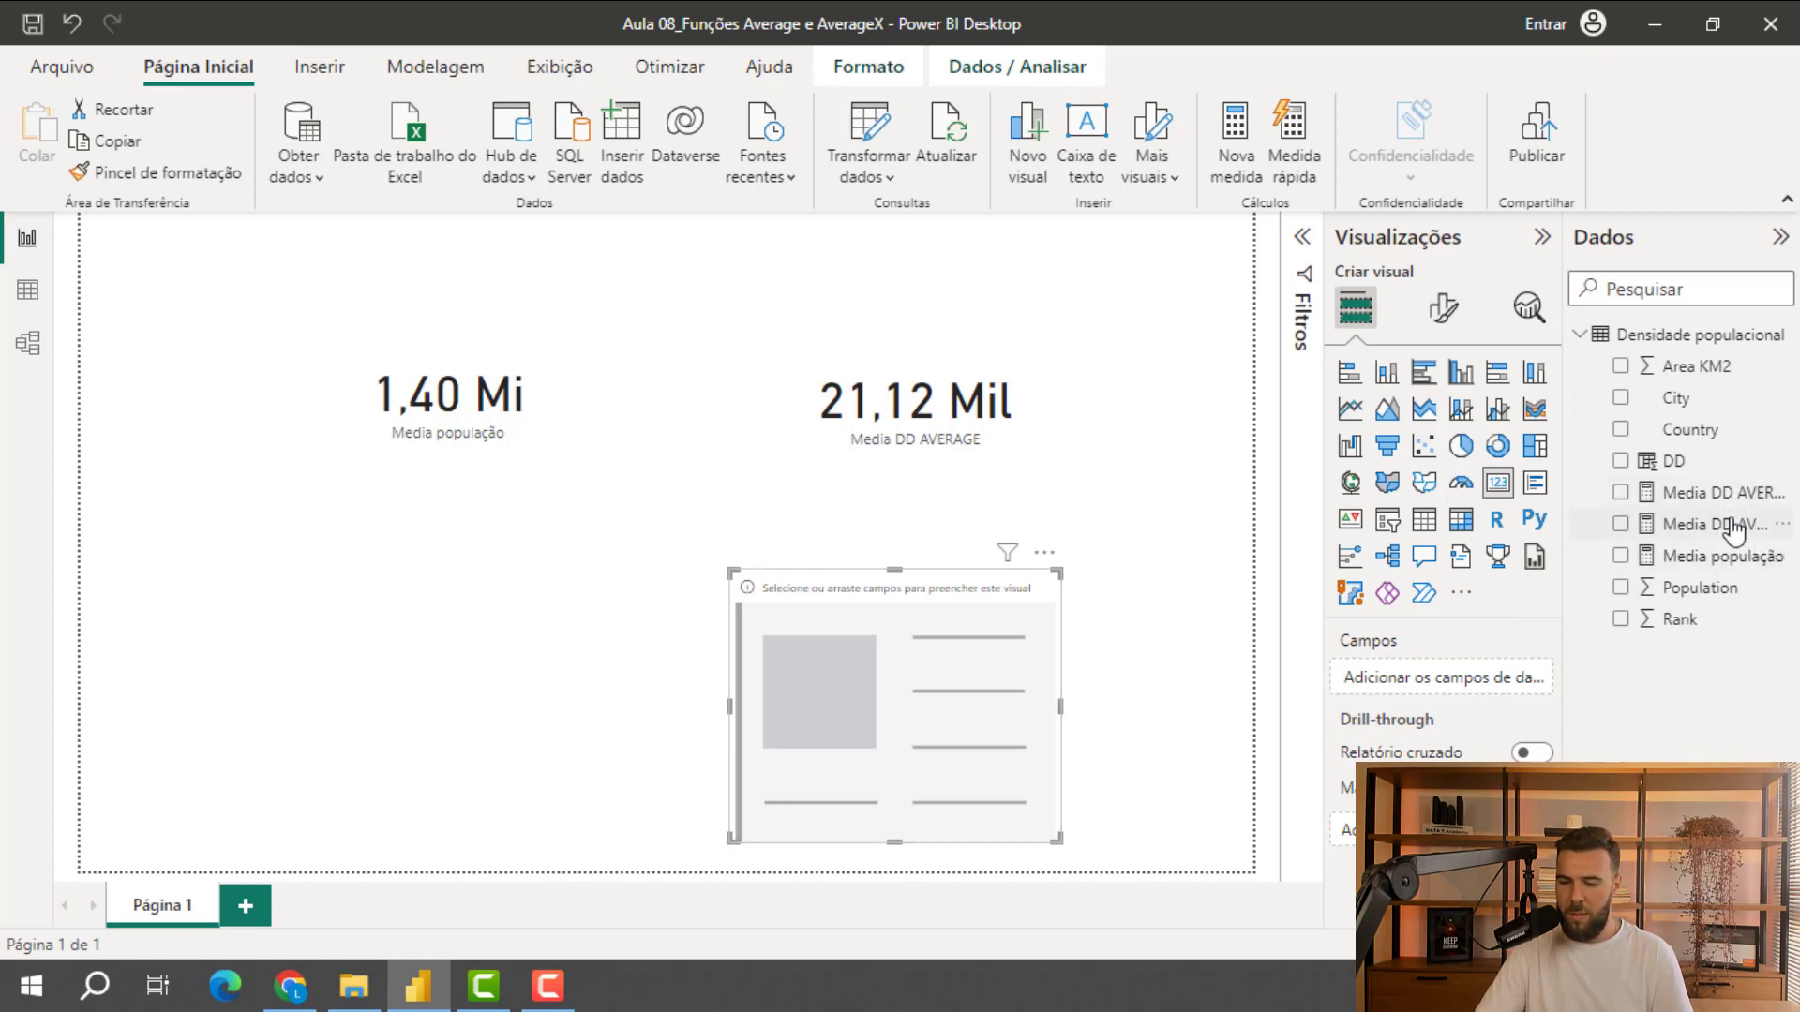
drag(1732, 526, 1493, 680)
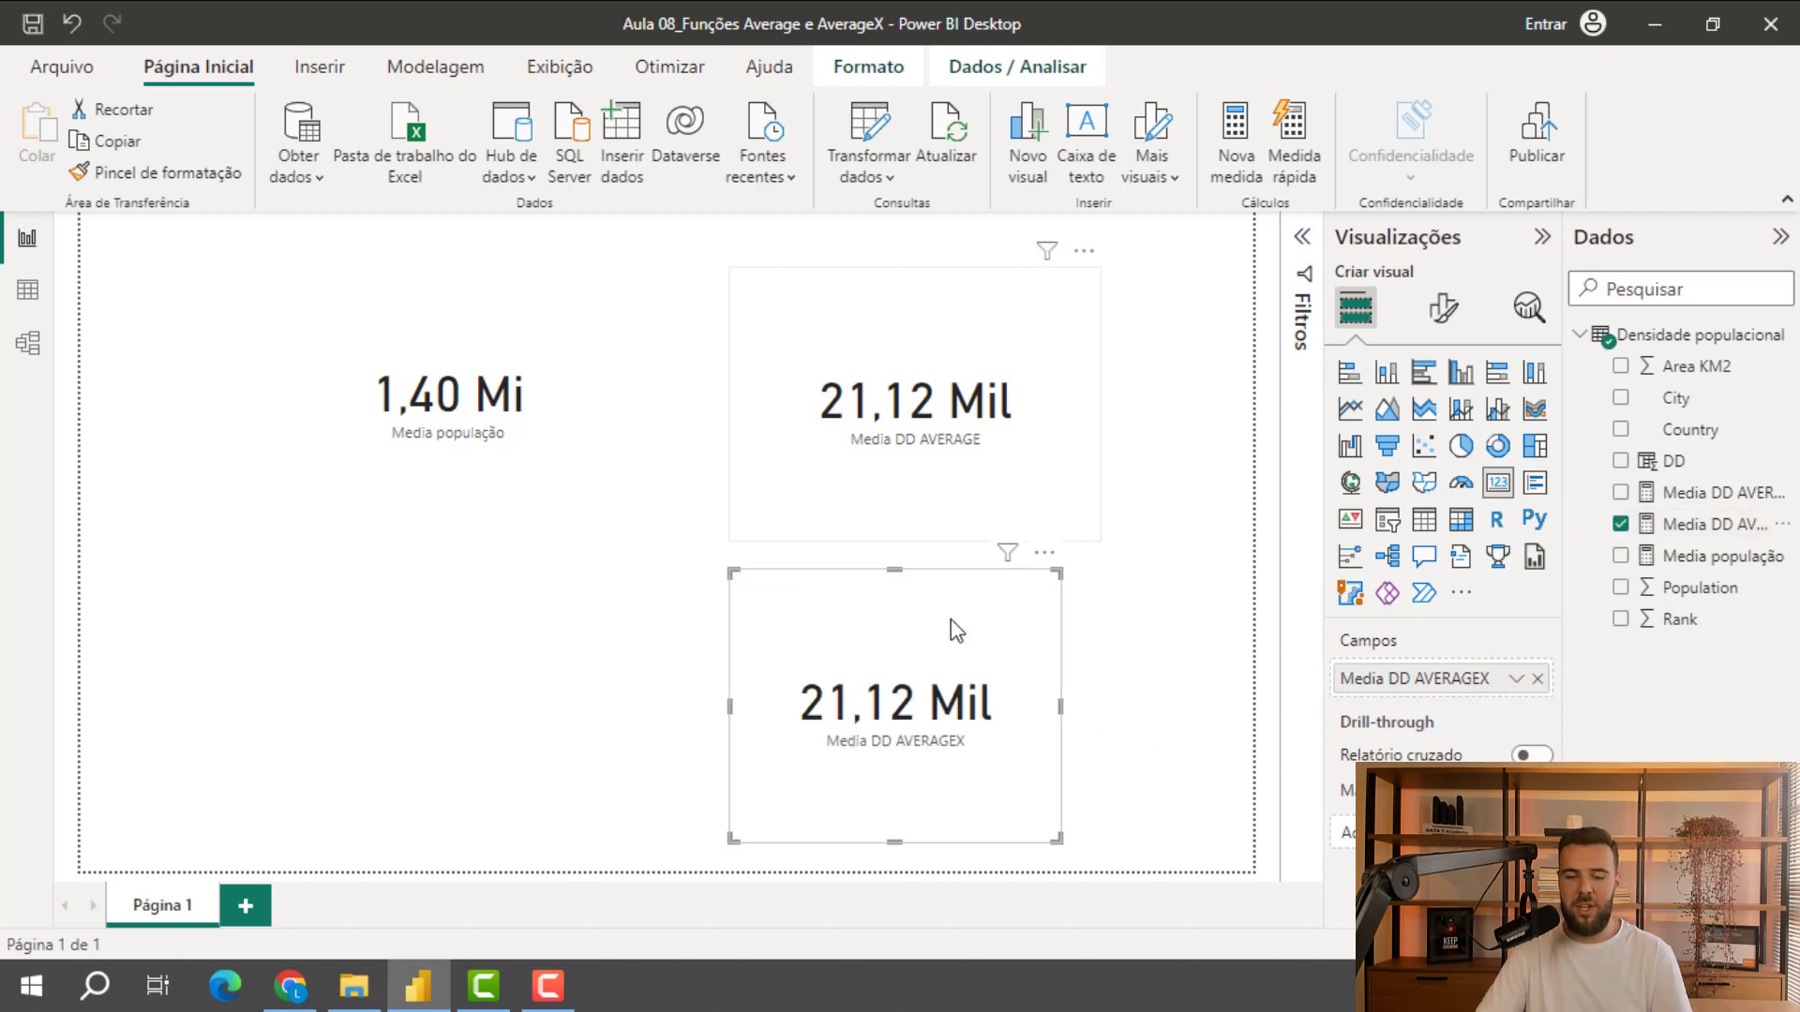
Review the Media DD AVERAGEX formula and the Densidade populacional data in the table view and return to the report page
click(24, 290)
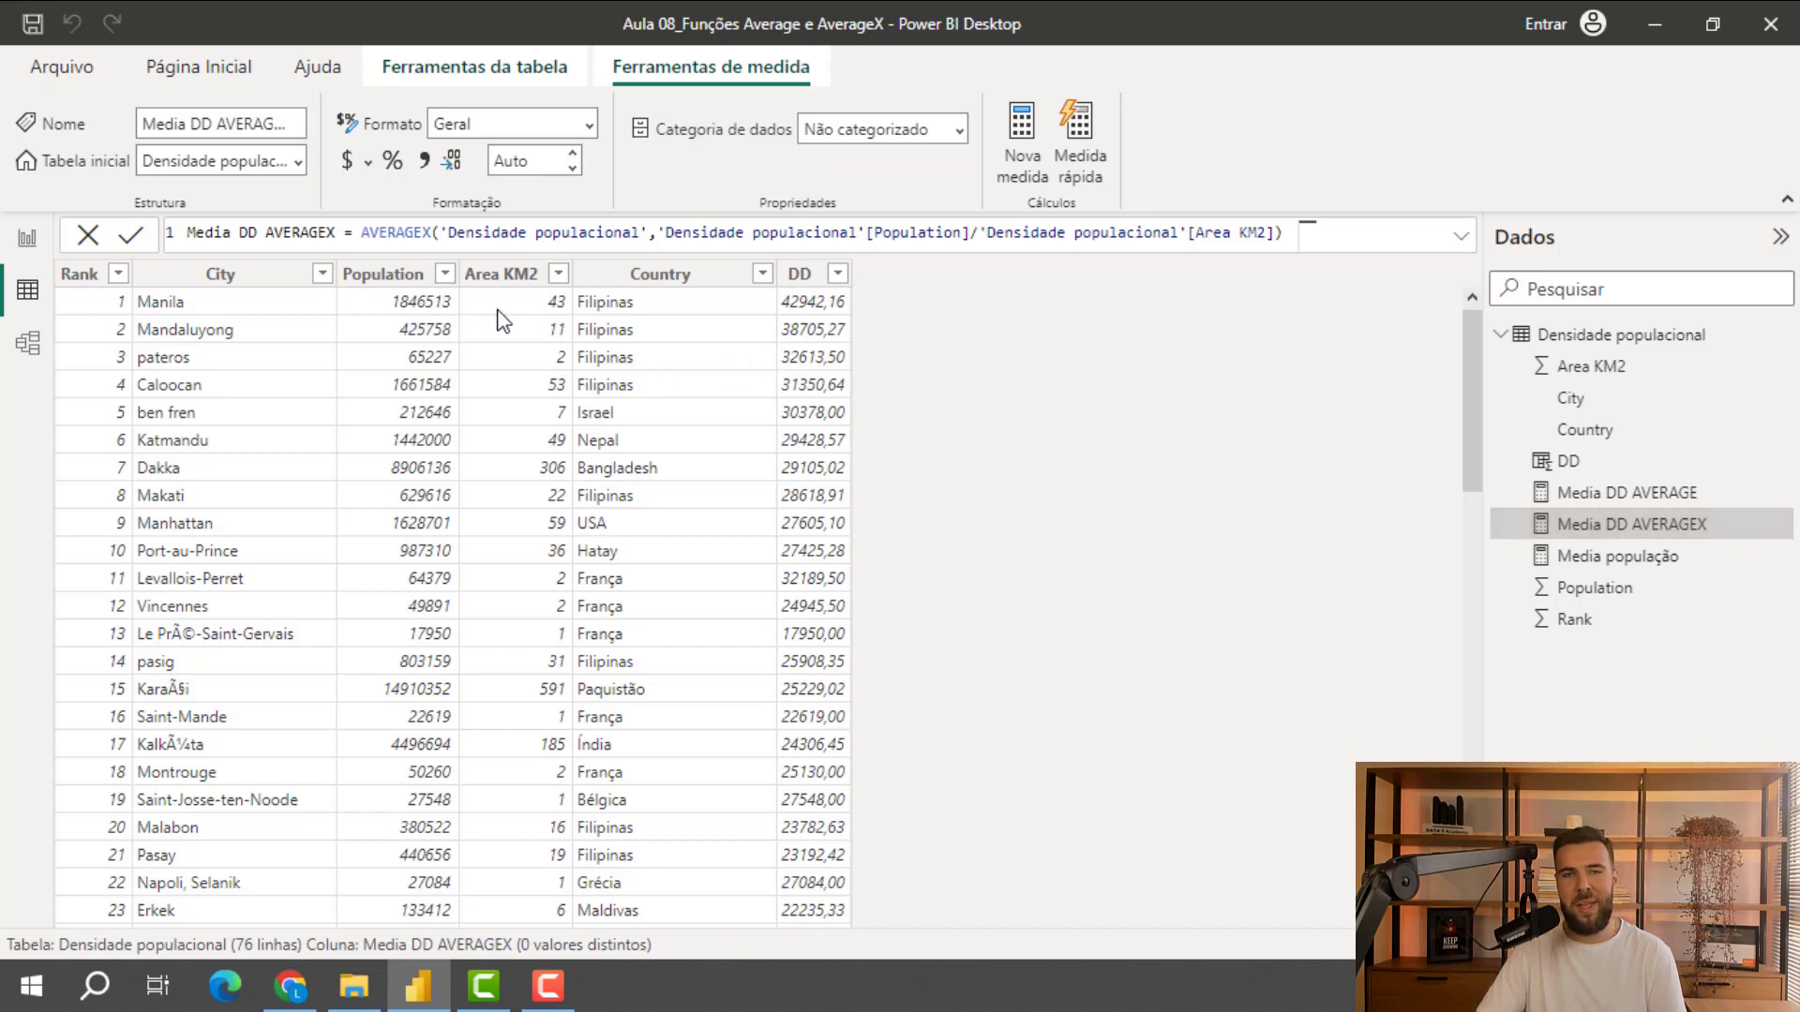
click(27, 238)
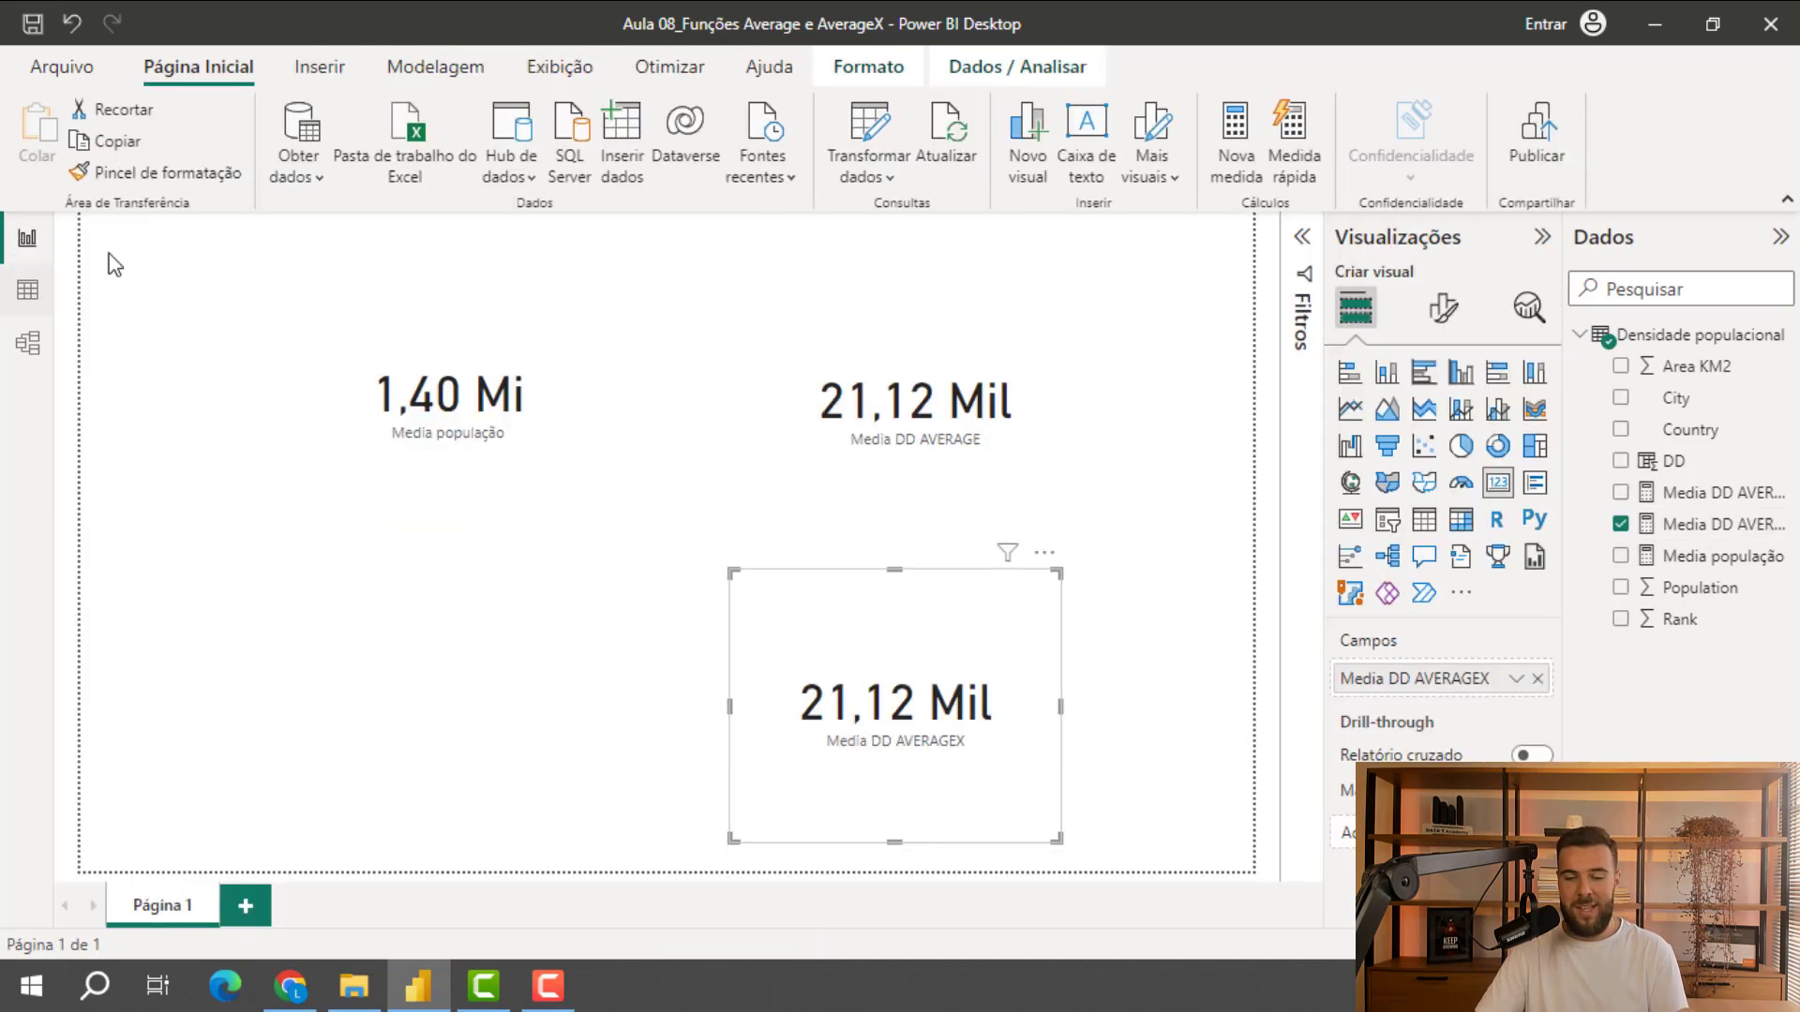